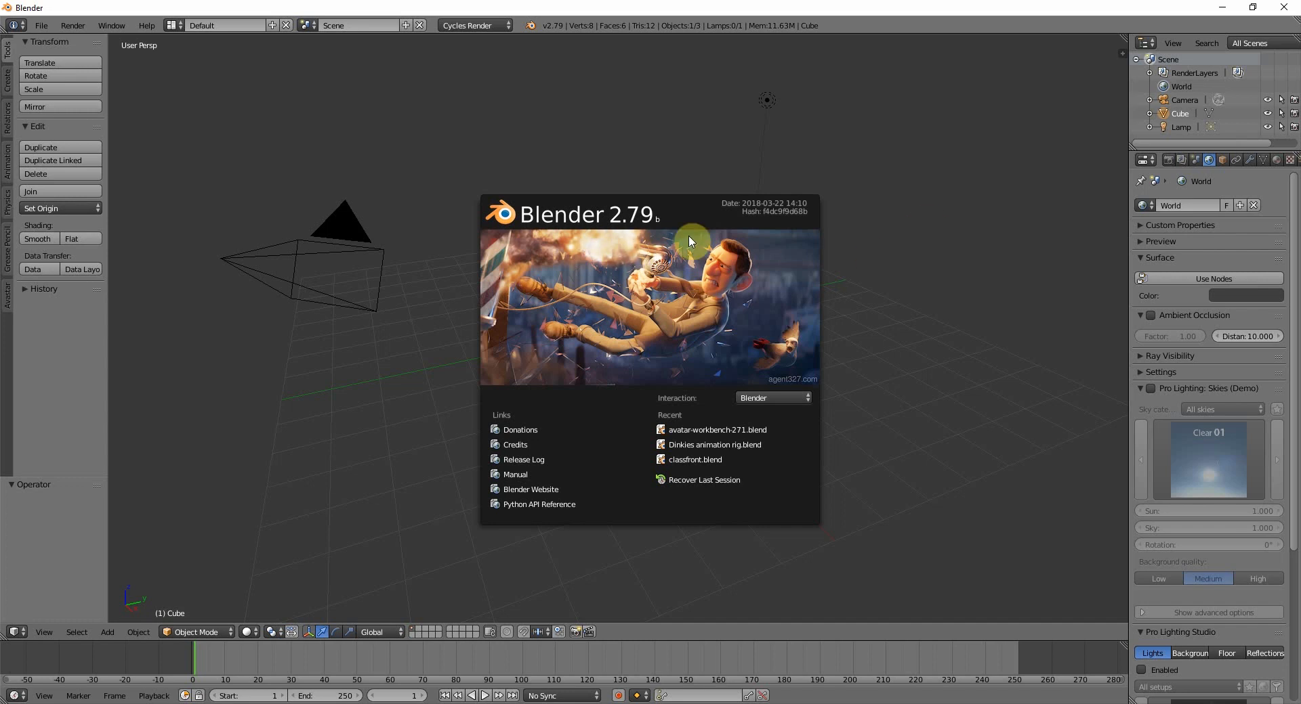
Search the add-ons in the user preferences for "avast" and disable the Avastar Bento add-on.
{"action": "left_click", "coordinate": [859, 332]}
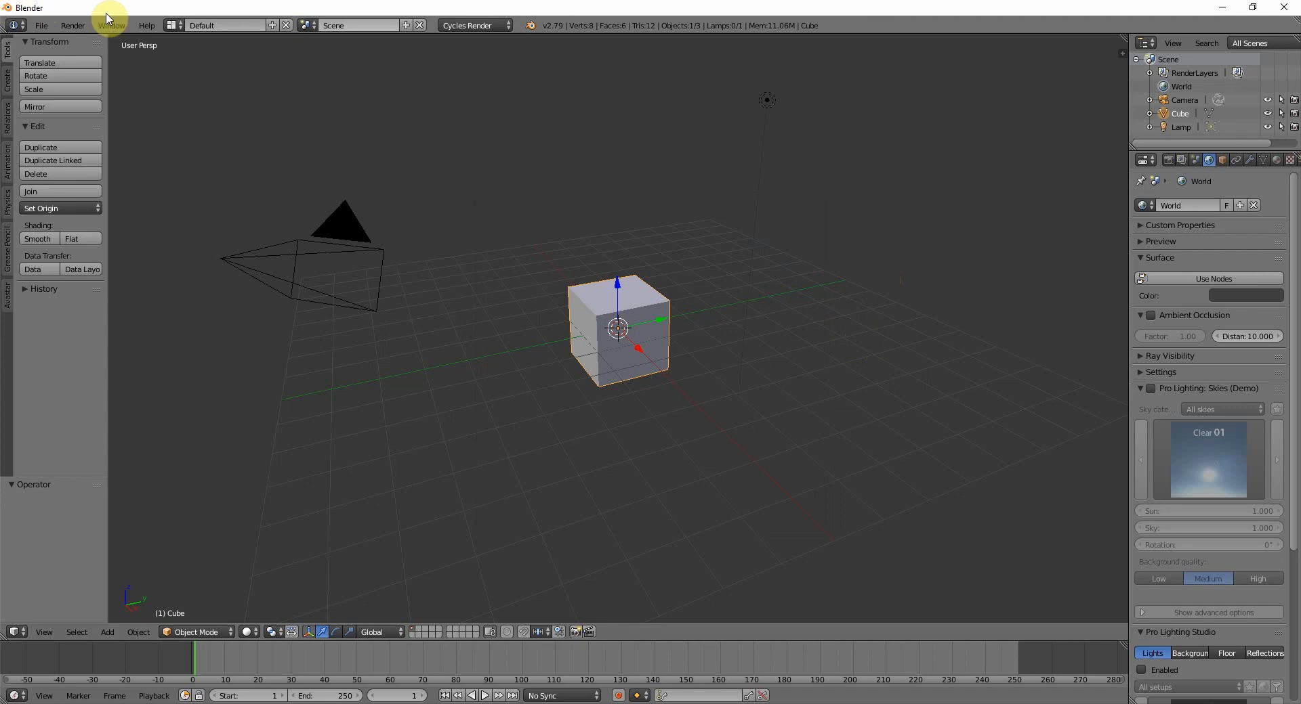
{"action": "left_click", "coordinate": [40, 25]}
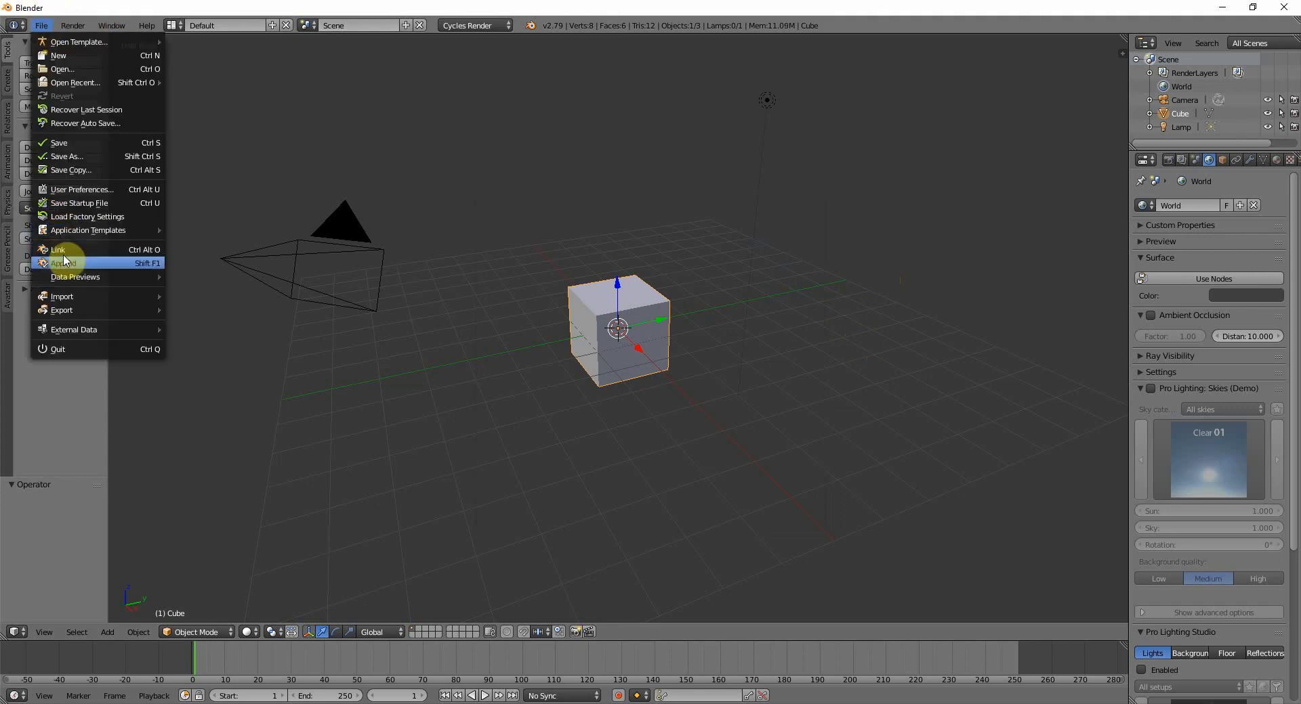
{"action": "mouse_move", "coordinate": [77, 232]}
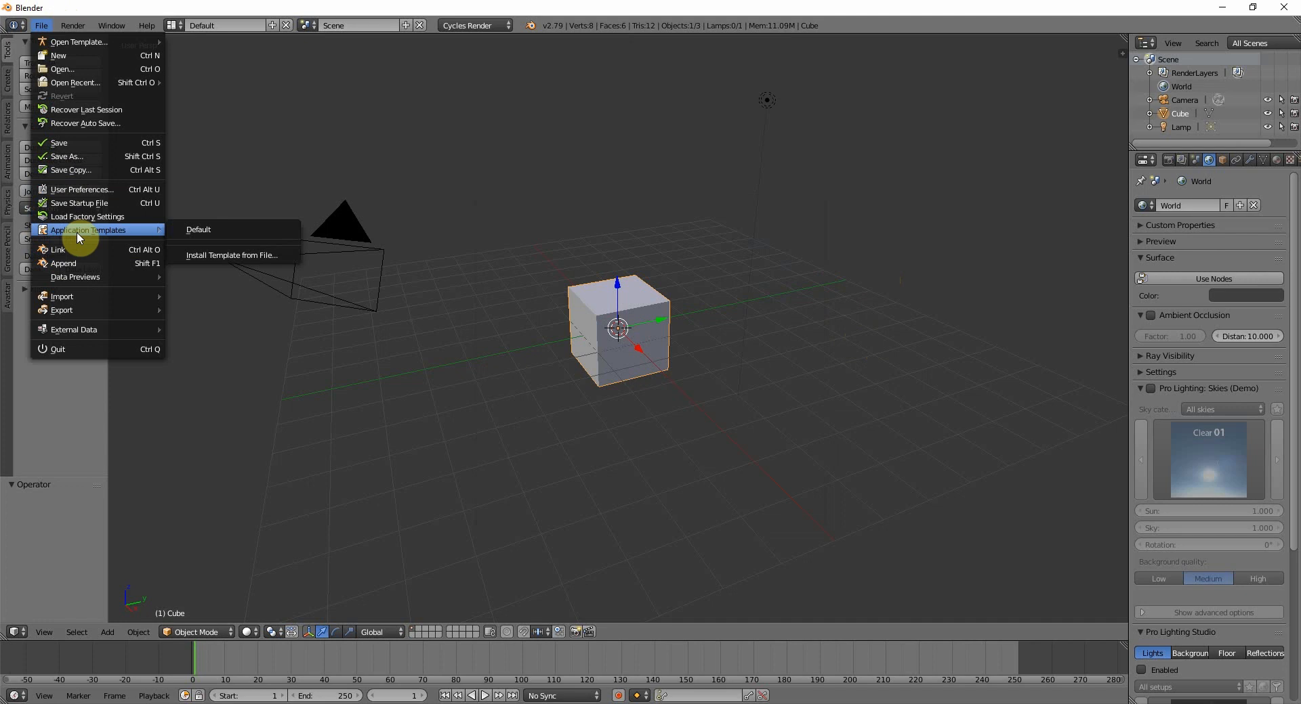
{"action": "left_click", "coordinate": [67, 192]}
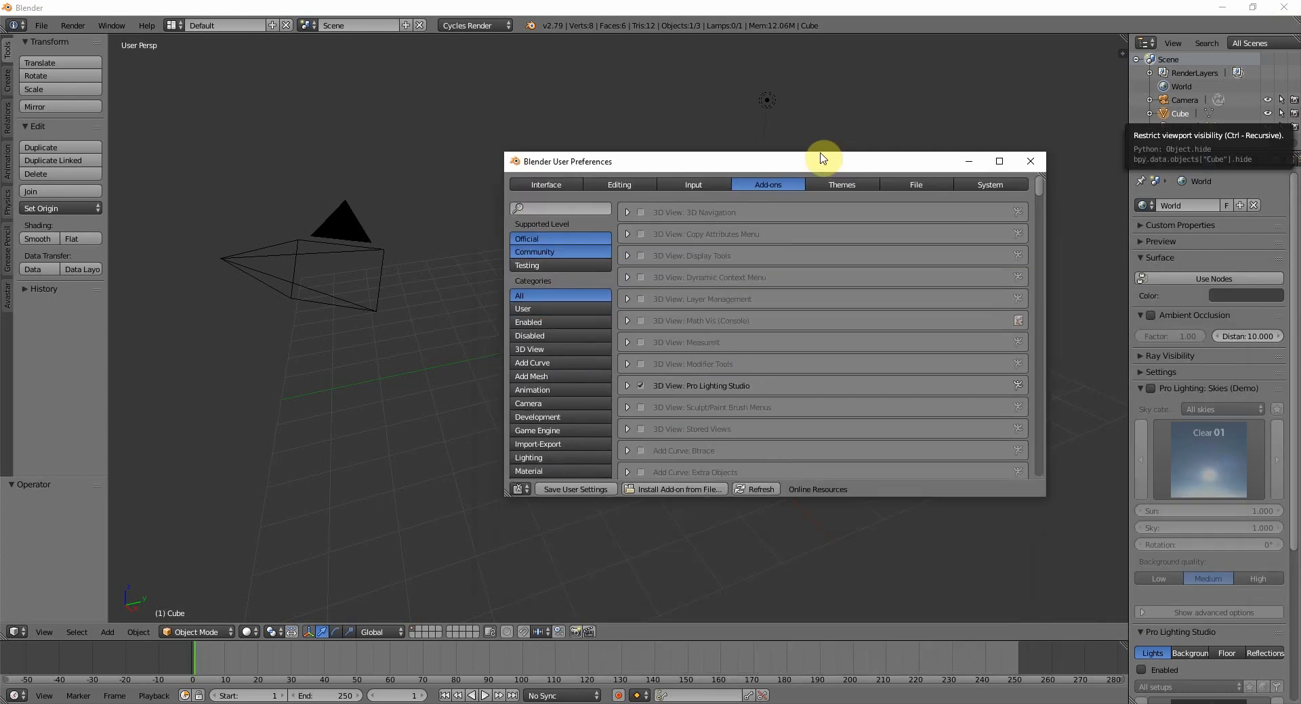
{"action": "left_click", "coordinate": [558, 205]}
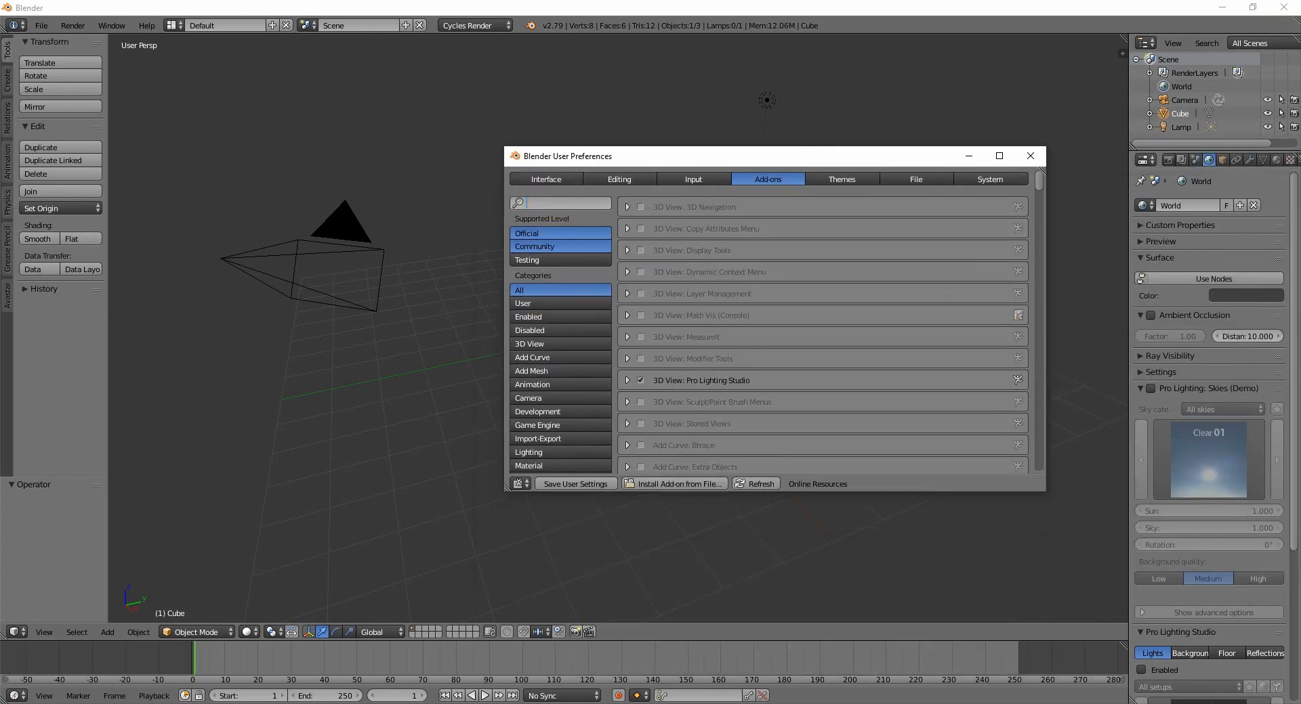
{"action": "type", "text": "avast"}
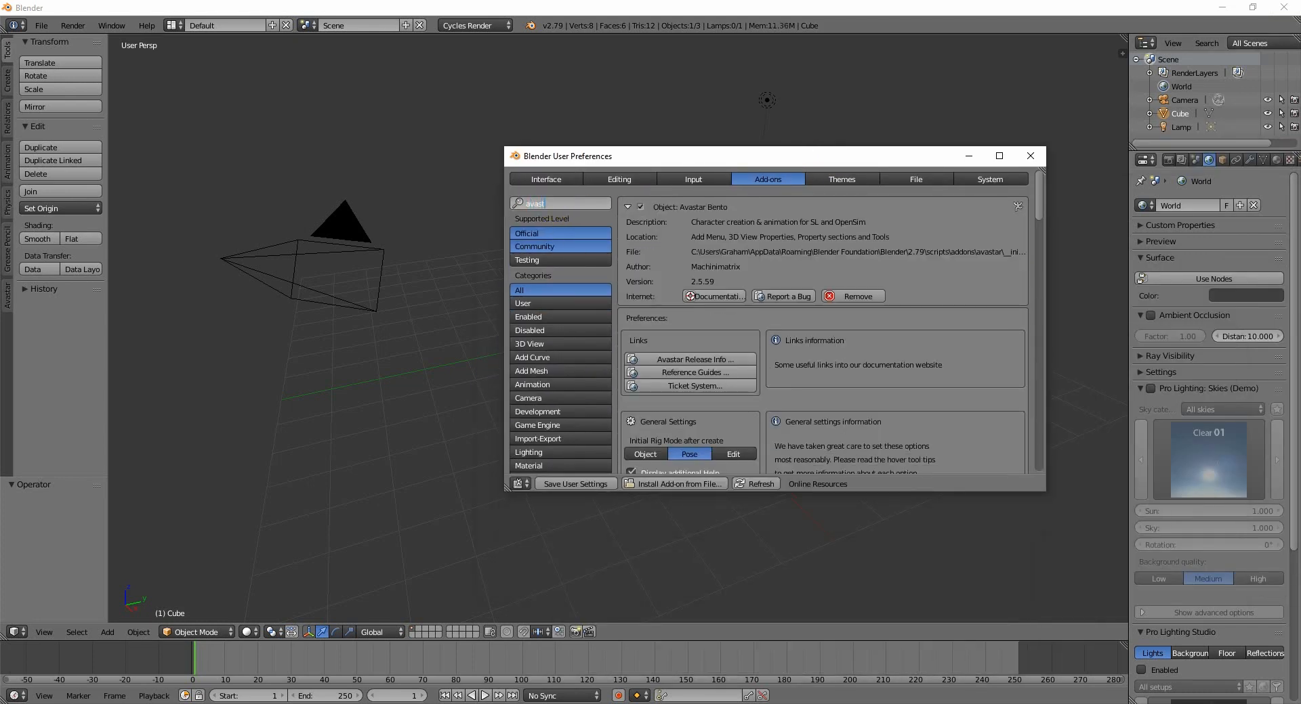
{"action": "left_click", "coordinate": [641, 207]}
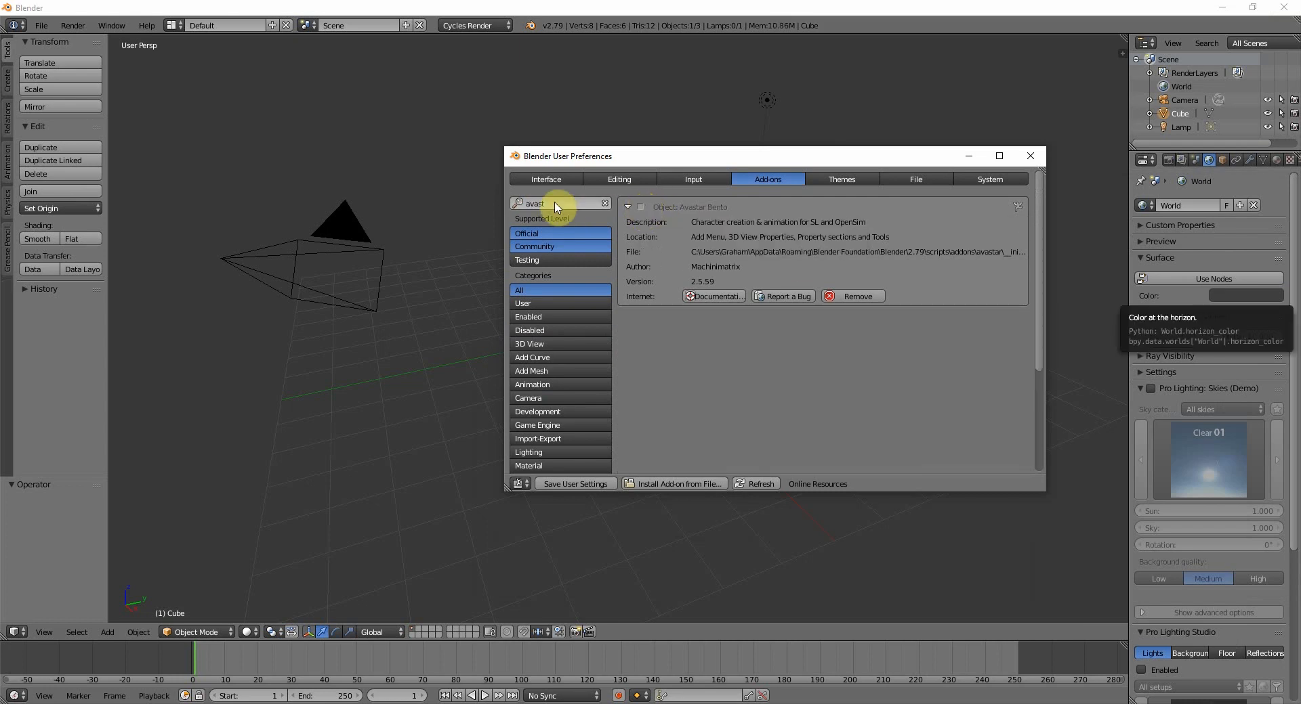
{"action": "left_click", "coordinate": [627, 206]}
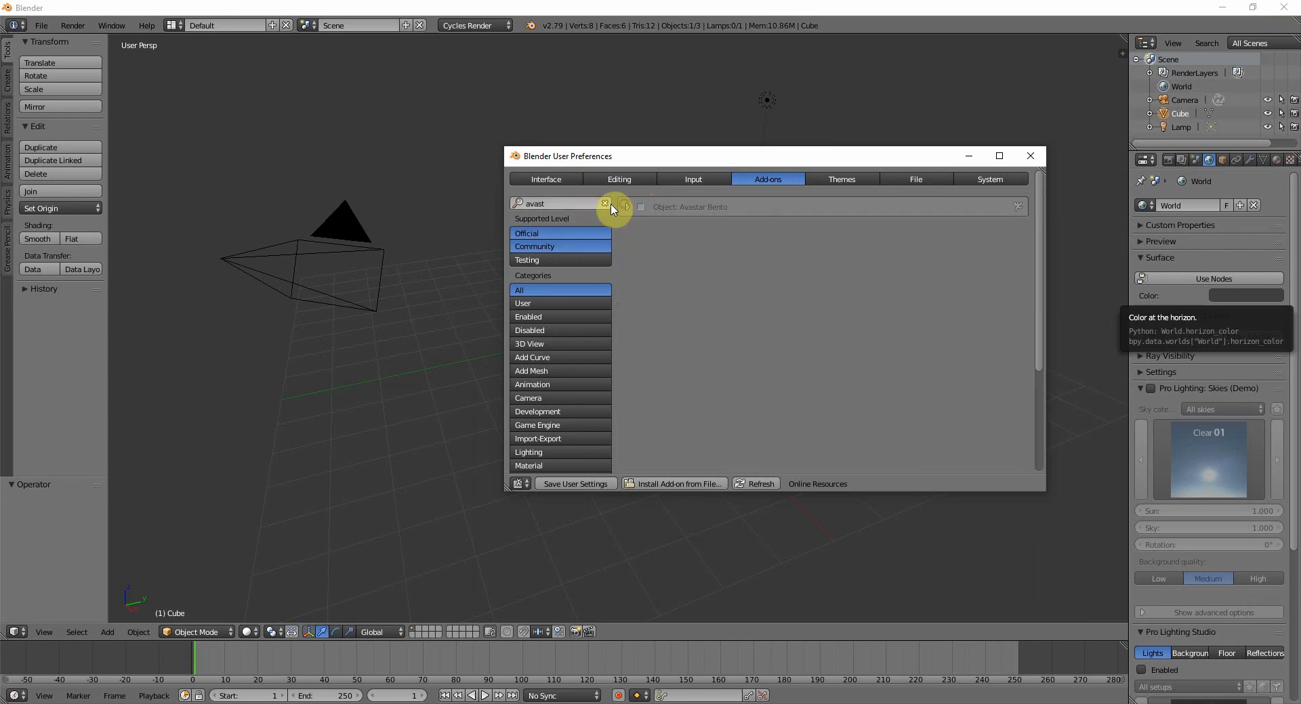
Filter the add-ons by "avastar", then save the user settings and close the preferences.
{"action": "left_click", "coordinate": [564, 204]}
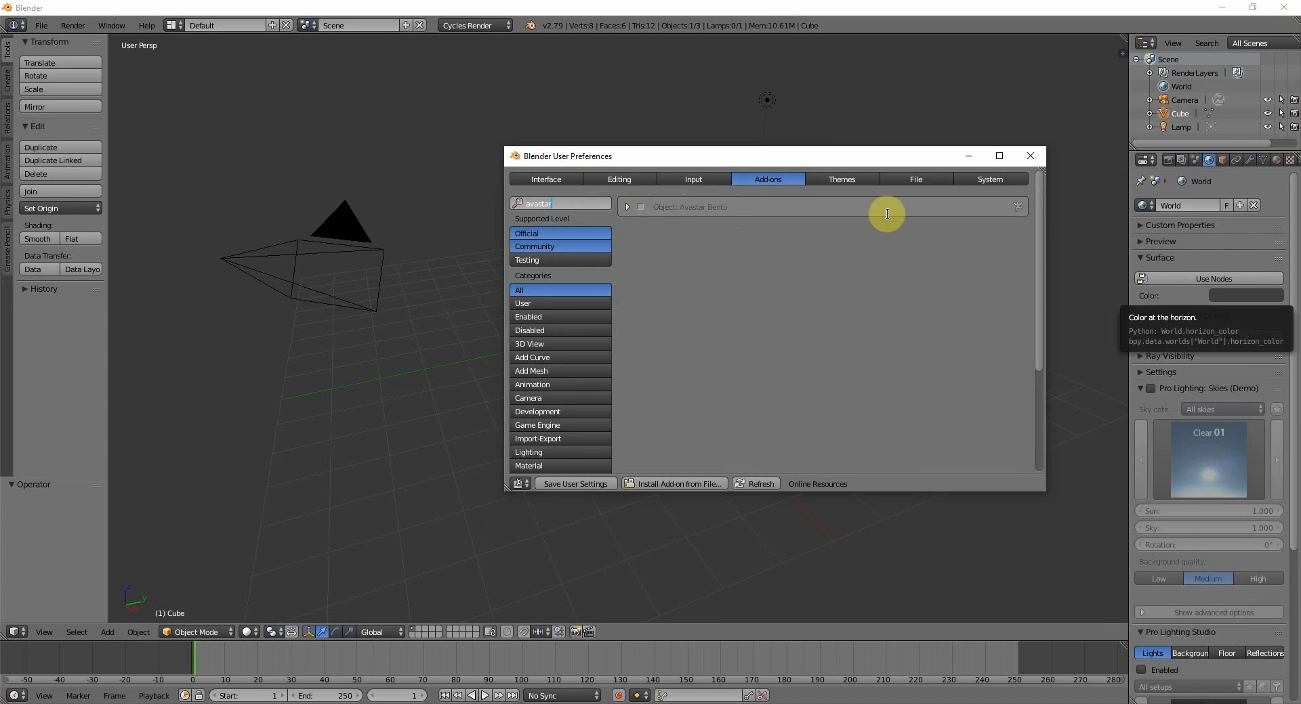
{"action": "left_click", "coordinate": [564, 484]}
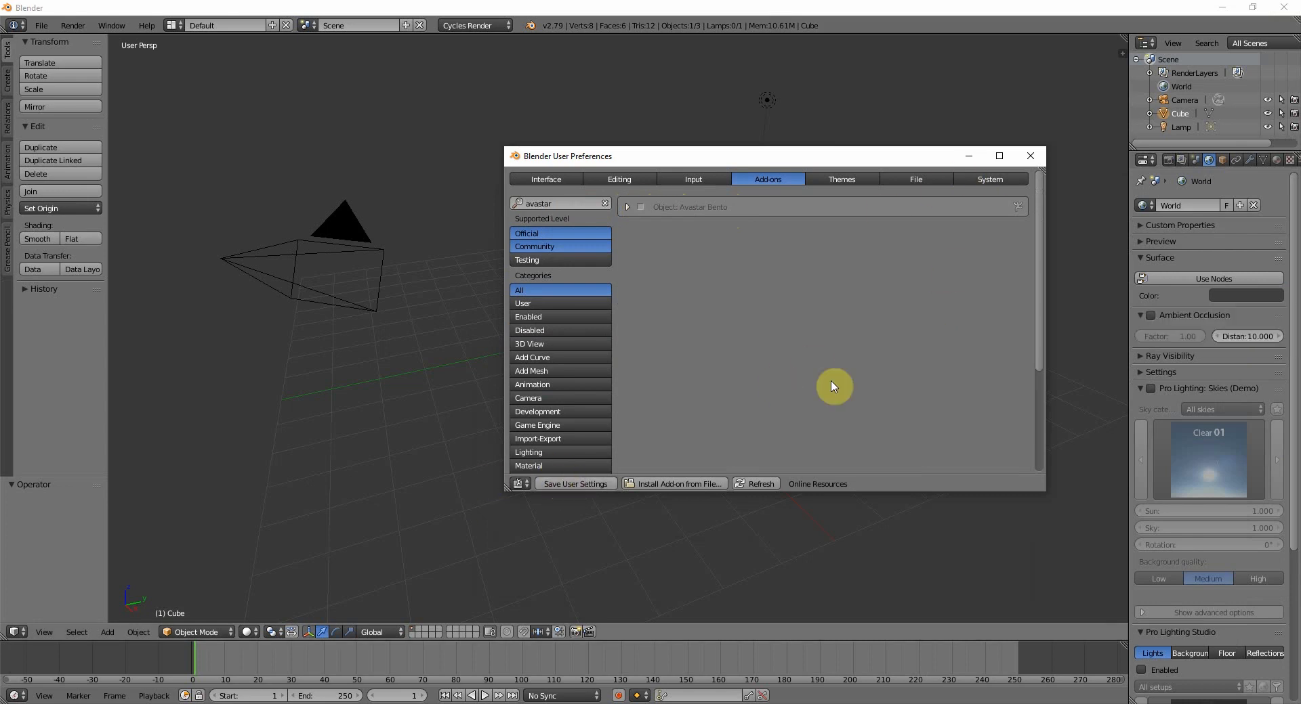
{"action": "left_click", "coordinate": [1030, 156]}
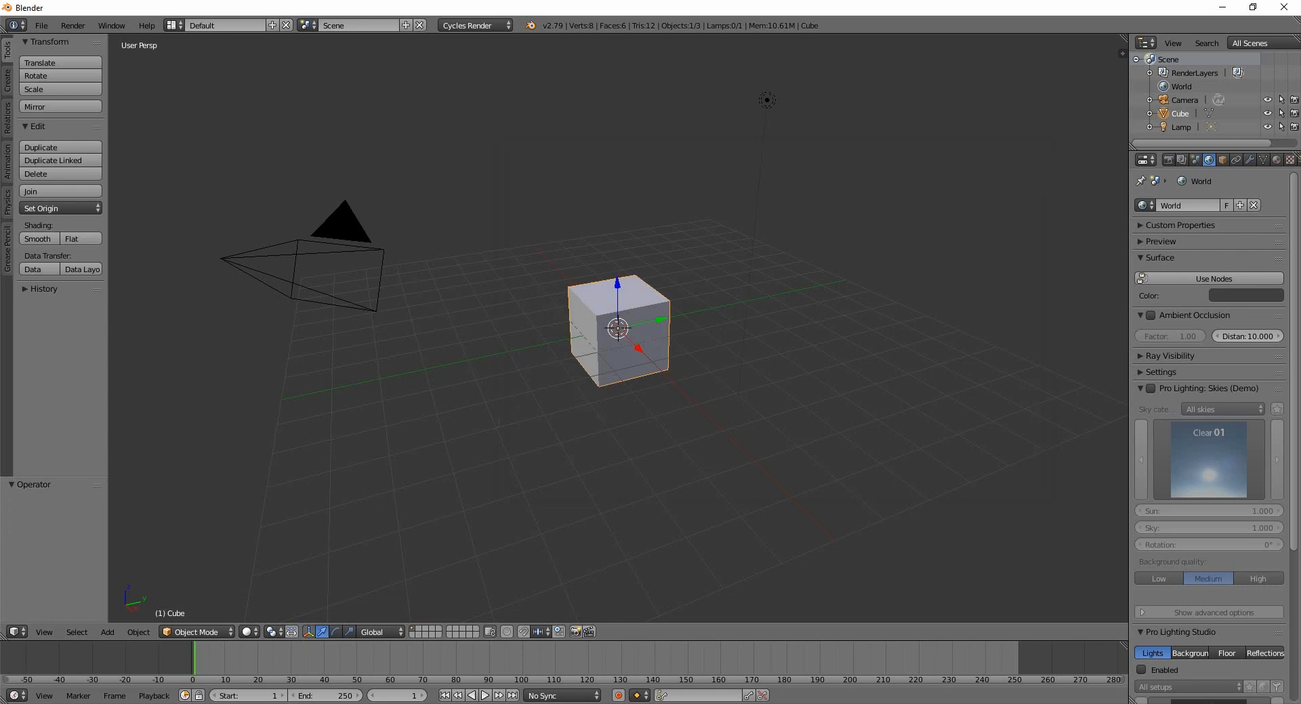
Switch to the browser and review the Avatar Workbench page's downloads, Bento meshes and short user manual with its layer notes.
{"action": "key", "text": "alt+Tab"}
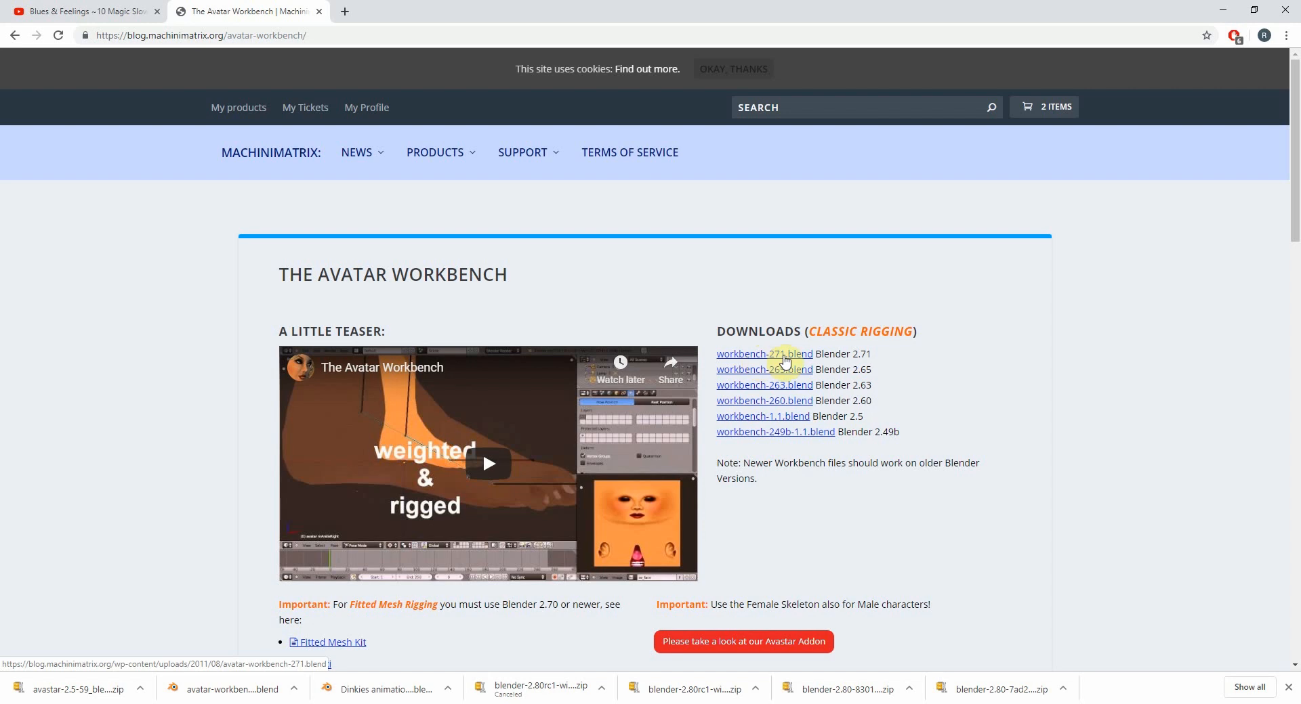
{"action": "scroll", "coordinate": [799, 562], "scroll_direction": "down", "scroll_amount": 6}
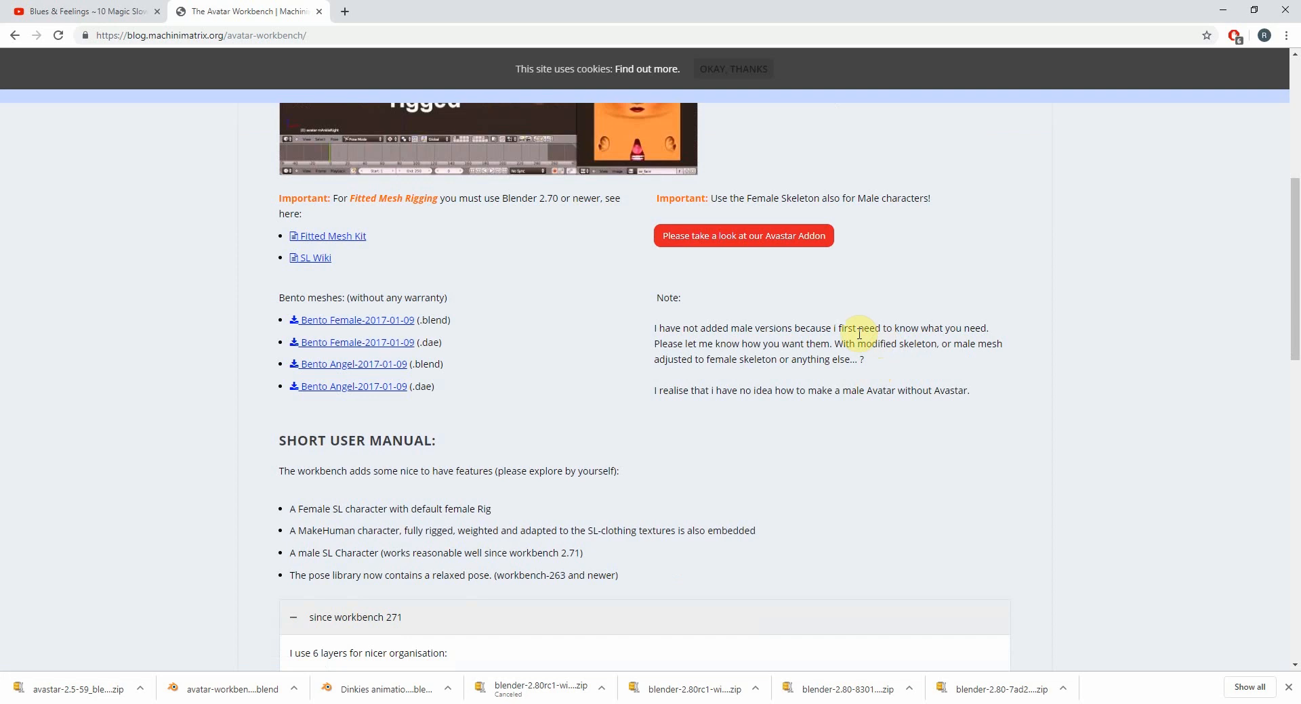
{"action": "scroll", "coordinate": [859, 333], "scroll_direction": "up", "scroll_amount": 1}
{"action": "scroll", "coordinate": [860, 339], "scroll_direction": "down", "scroll_amount": 6}
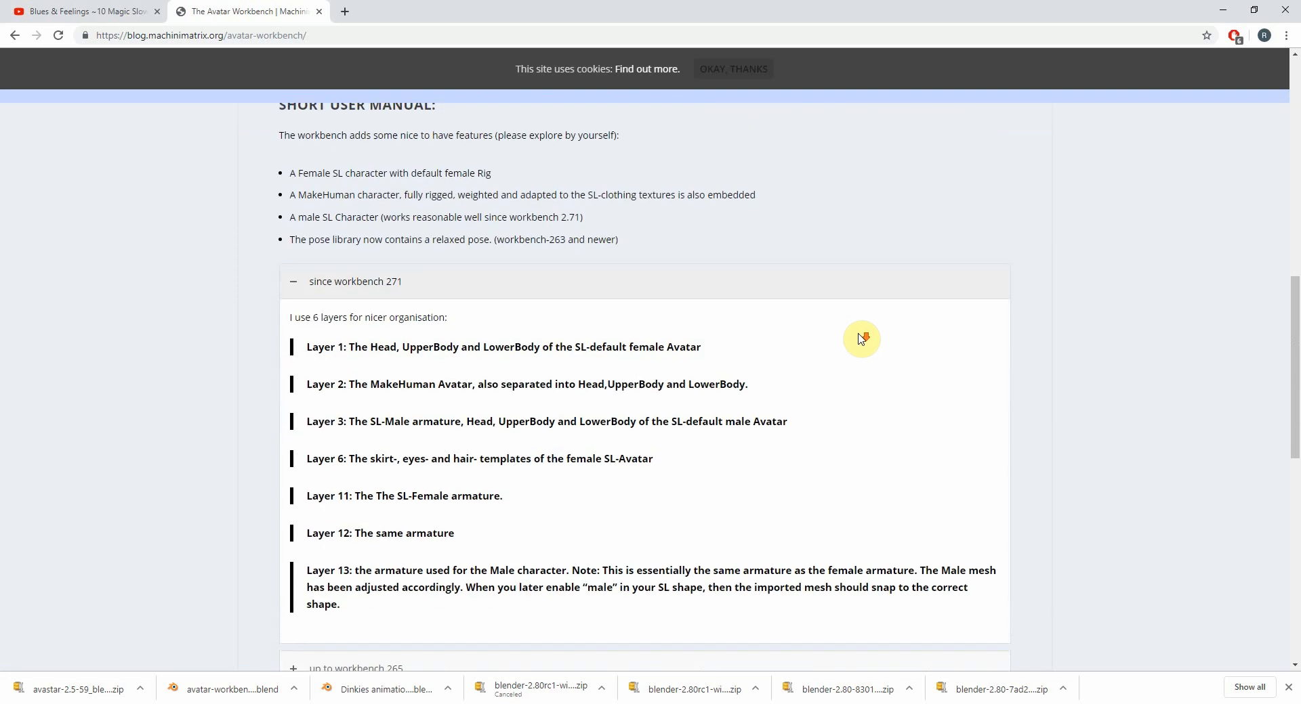
{"action": "scroll", "coordinate": [861, 339], "scroll_direction": "up", "scroll_amount": 2}
{"action": "scroll", "coordinate": [862, 338], "scroll_direction": "up", "scroll_amount": 6}
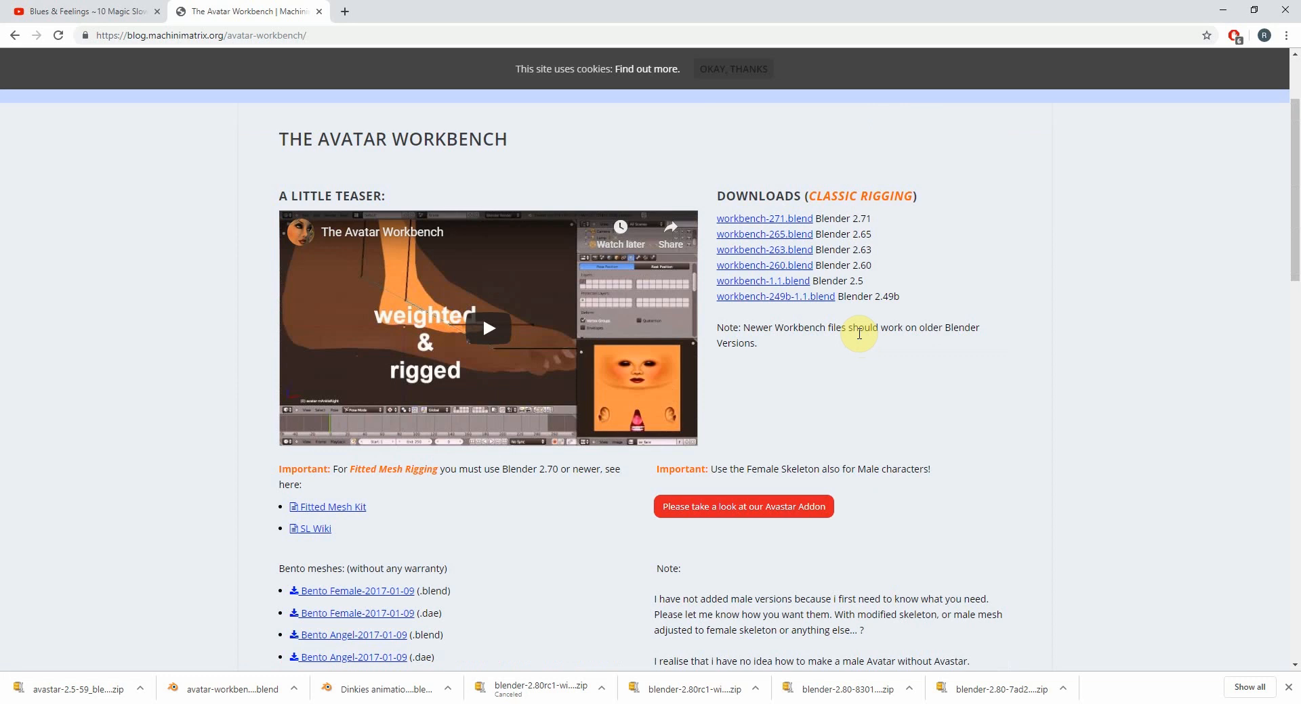
{"action": "scroll", "coordinate": [859, 334], "scroll_direction": "down", "scroll_amount": 5}
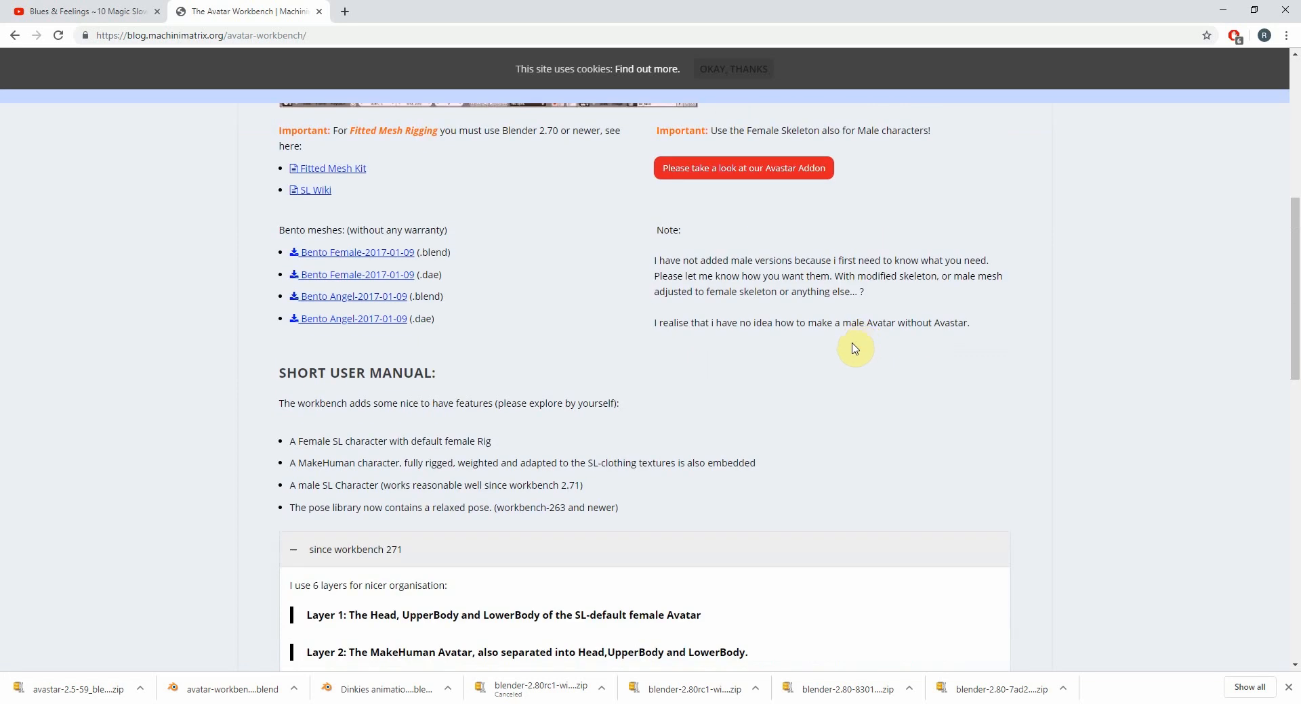
{"action": "scroll", "coordinate": [854, 349], "scroll_direction": "down", "scroll_amount": 3}
{"action": "scroll", "coordinate": [853, 350], "scroll_direction": "down", "scroll_amount": 6}
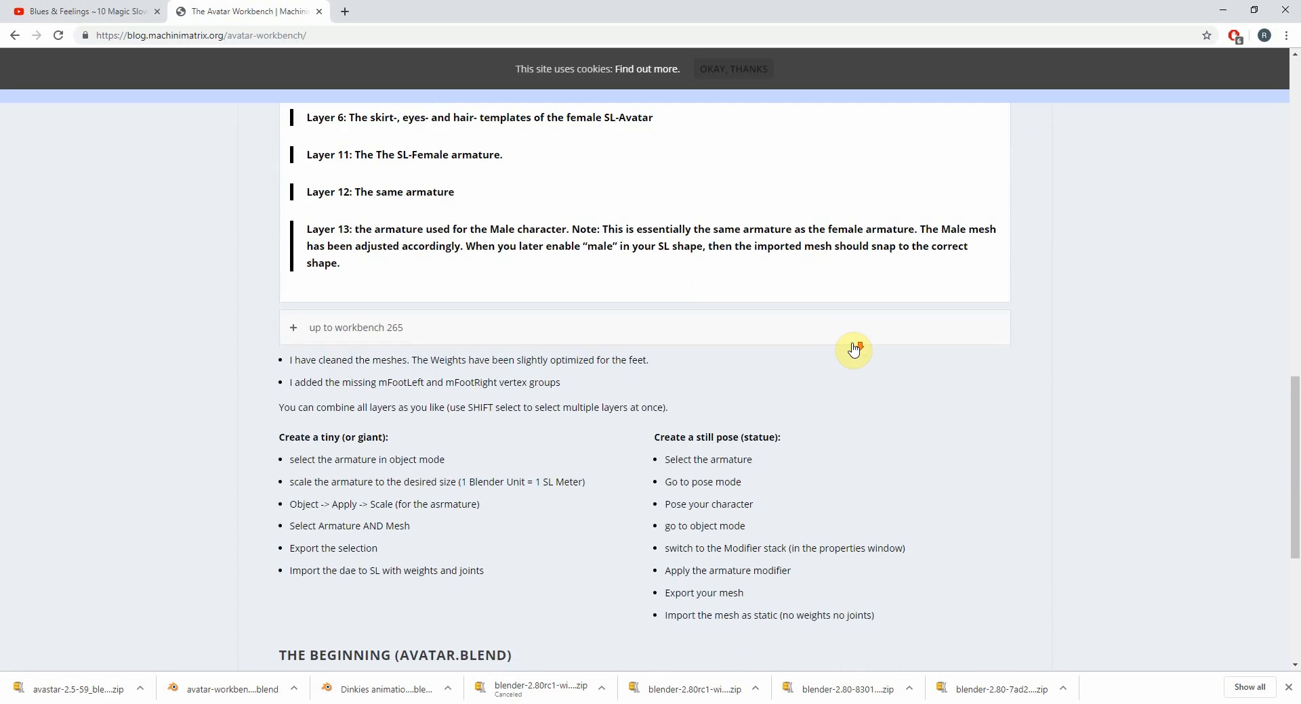
{"action": "scroll", "coordinate": [853, 350], "scroll_direction": "up", "scroll_amount": 6}
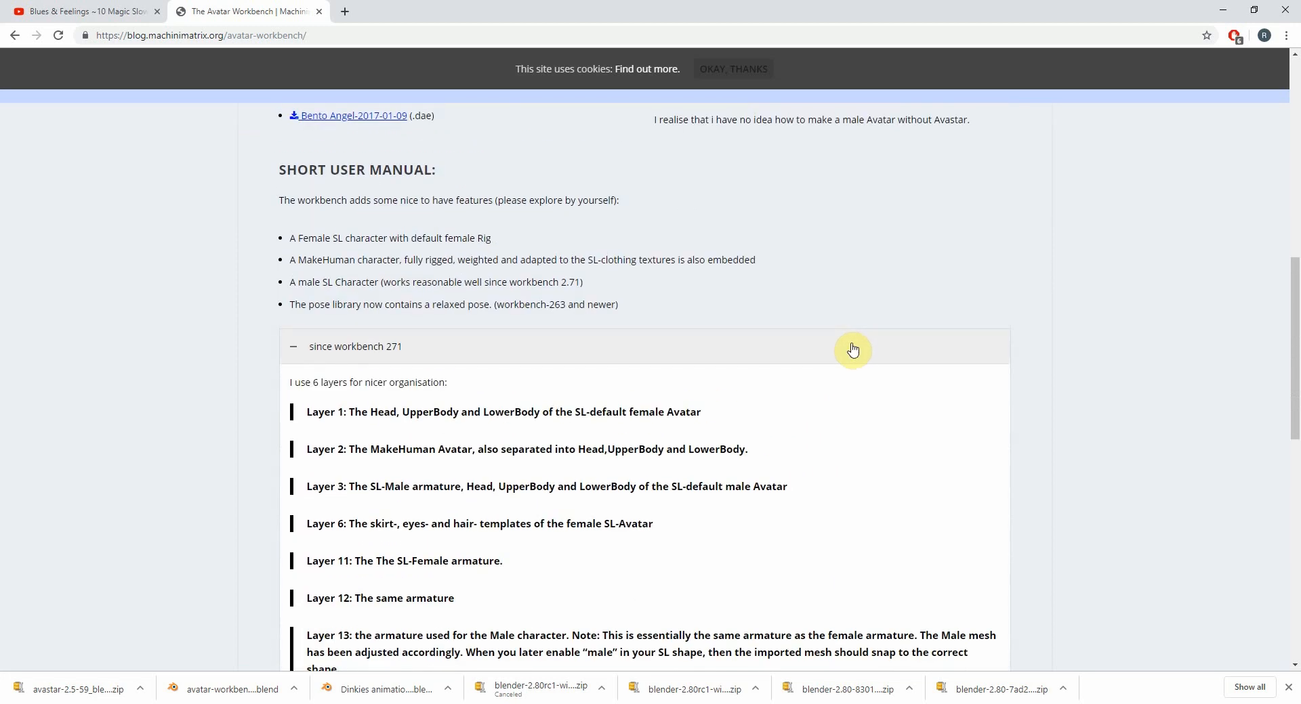
{"action": "scroll", "coordinate": [853, 350], "scroll_direction": "up", "scroll_amount": 2}
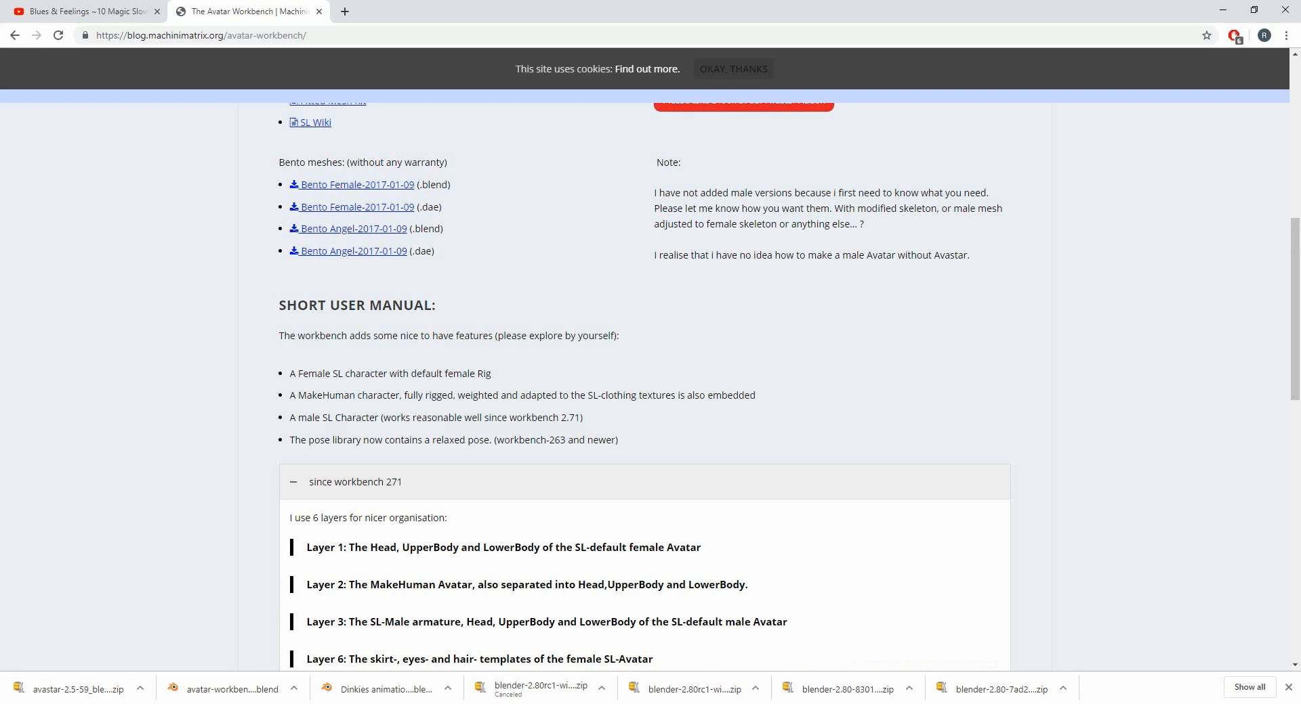
Switch back to Blender and open the recent file avatar-workbench-271.blend from the splash screen.
{"action": "key", "text": "alt+Tab"}
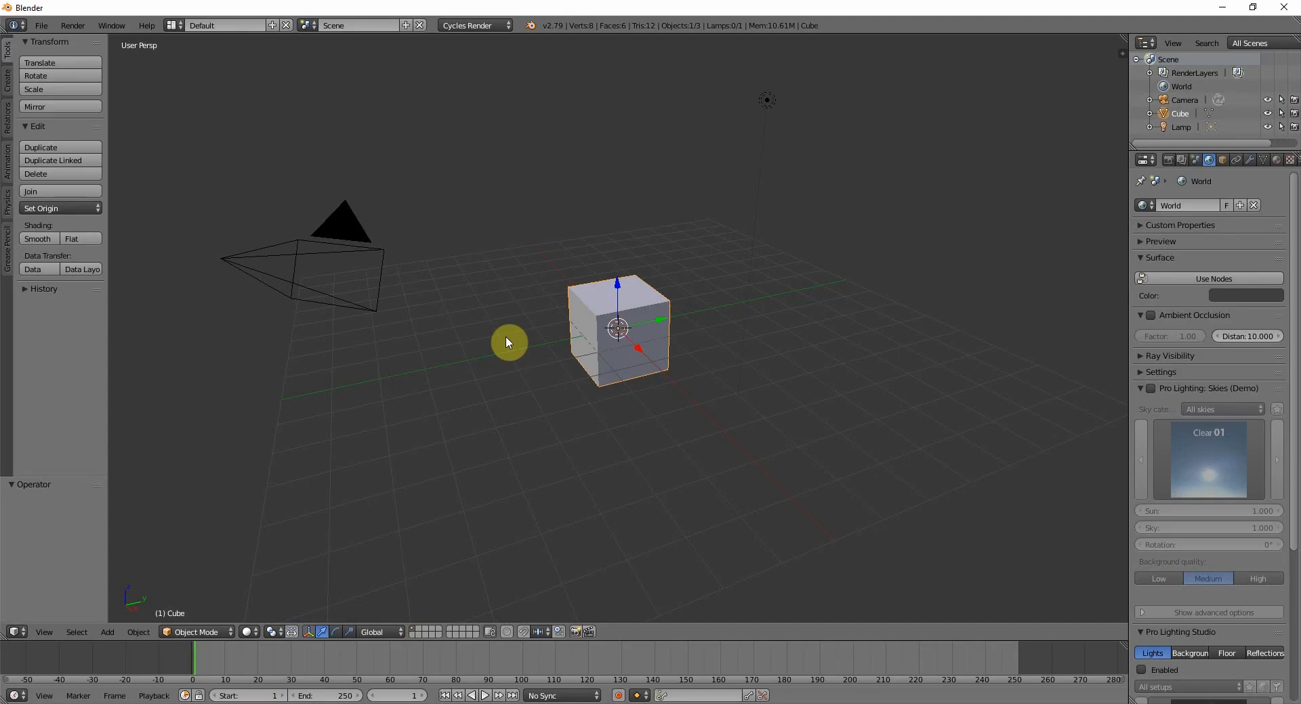
{"action": "left_click", "coordinate": [144, 28]}
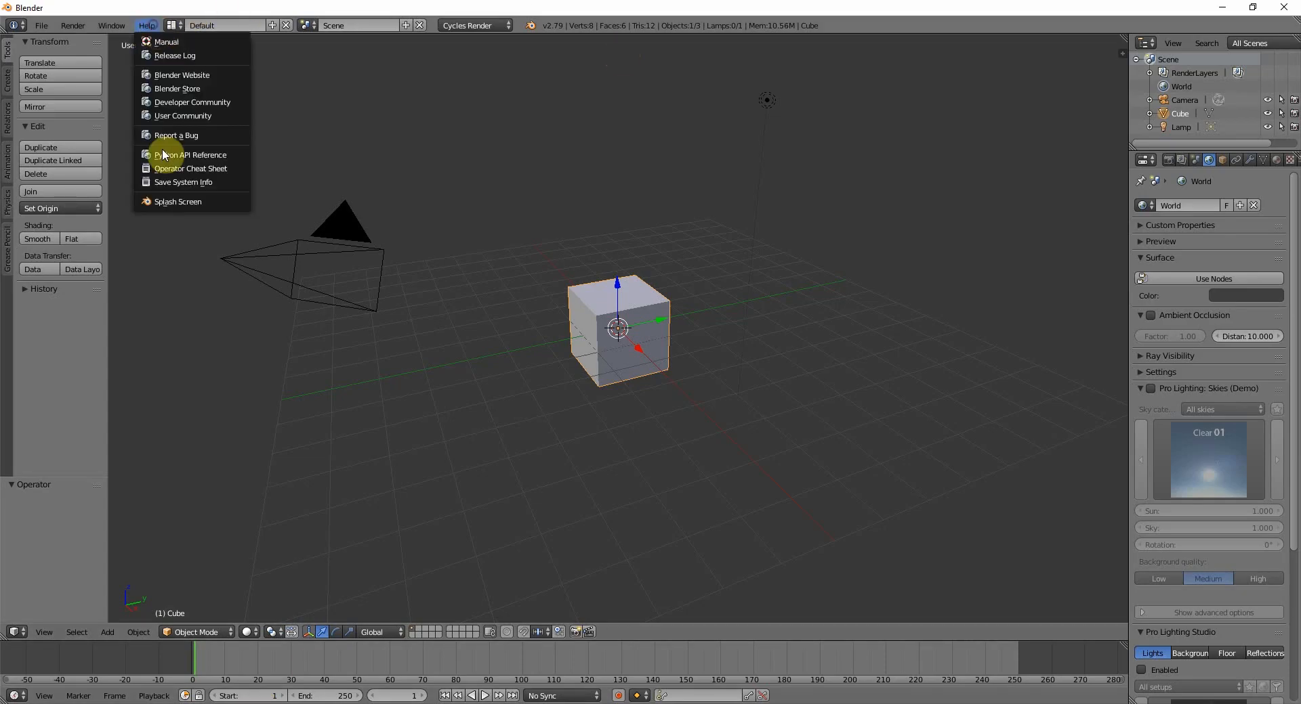
{"action": "left_click", "coordinate": [155, 201]}
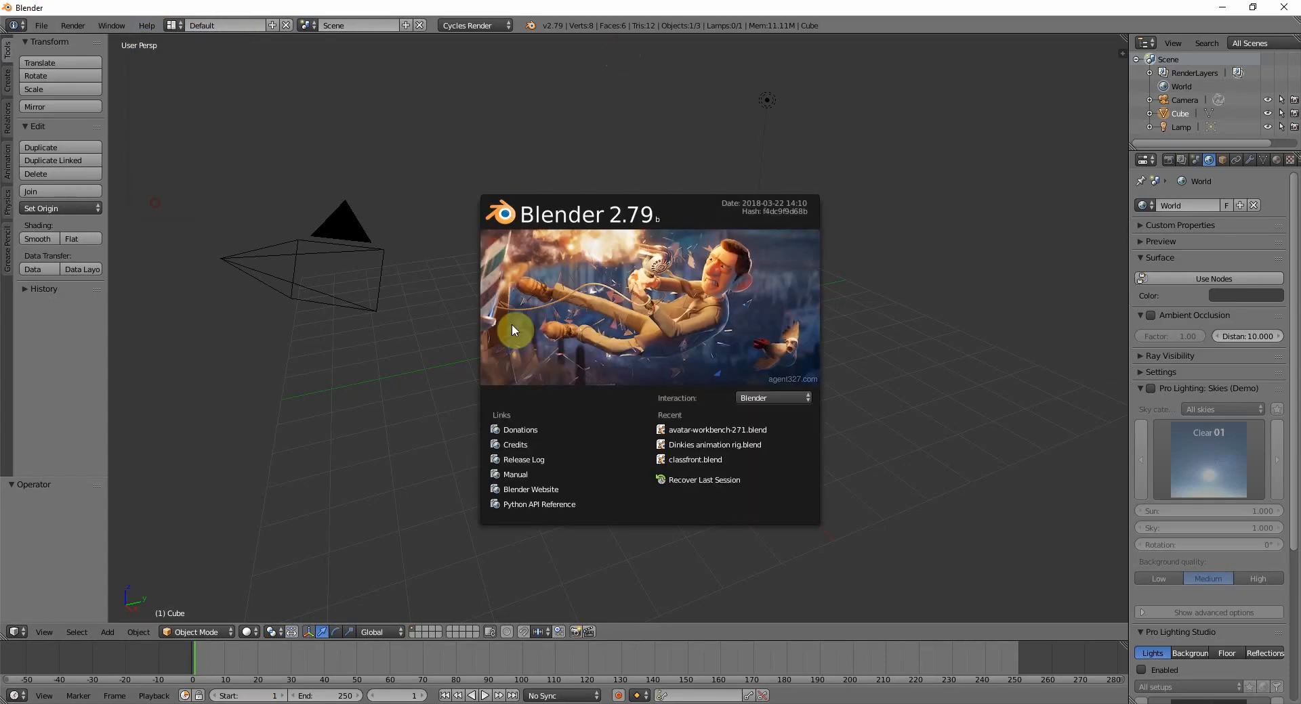
{"action": "left_click", "coordinate": [725, 431]}
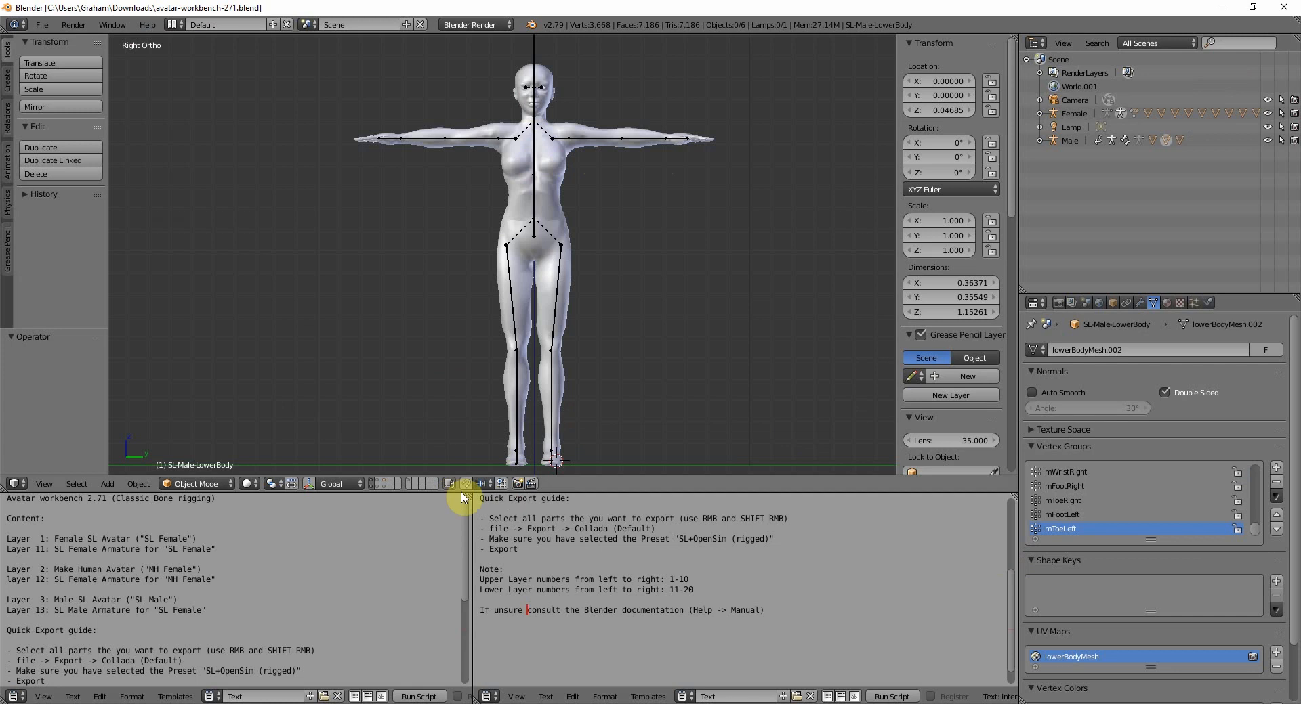
Join the two text editor areas into one and switch the screen layout to Animation.
{"action": "left_click_drag", "start_coordinate": [472, 496], "coordinate": [471, 503]}
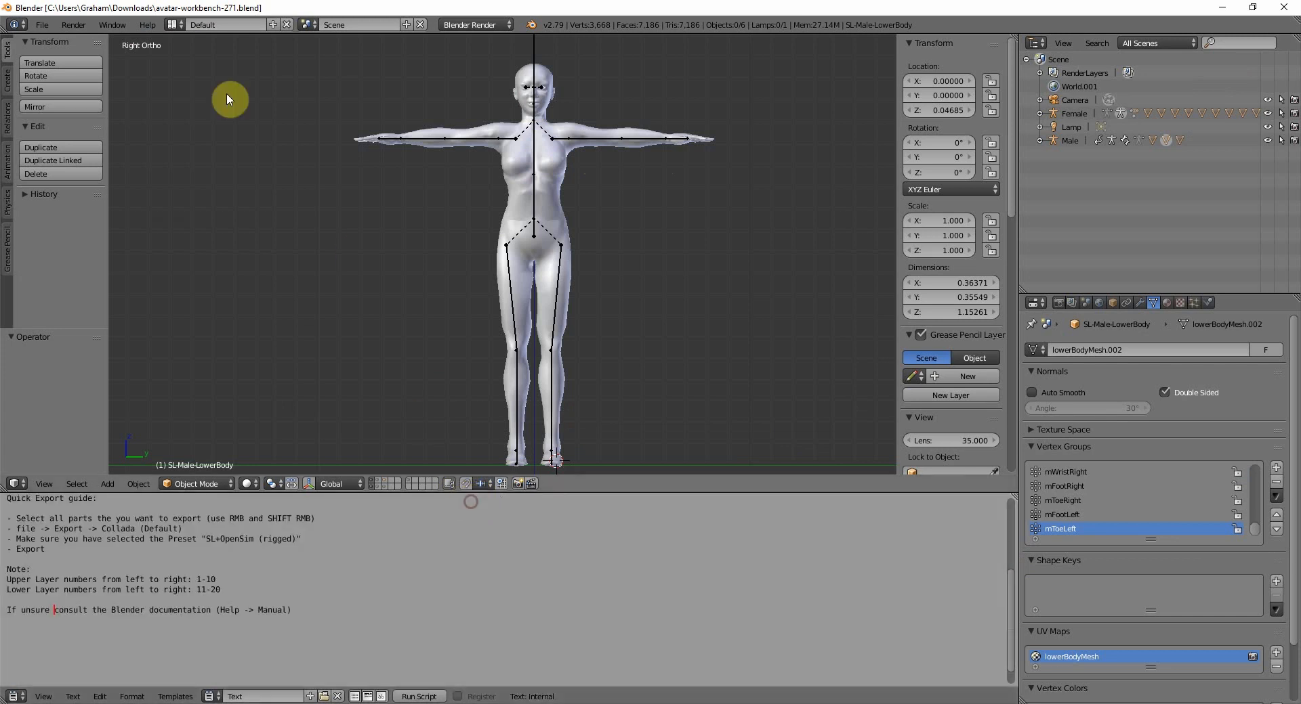
{"action": "left_click", "coordinate": [175, 24]}
{"action": "left_click", "coordinate": [177, 45]}
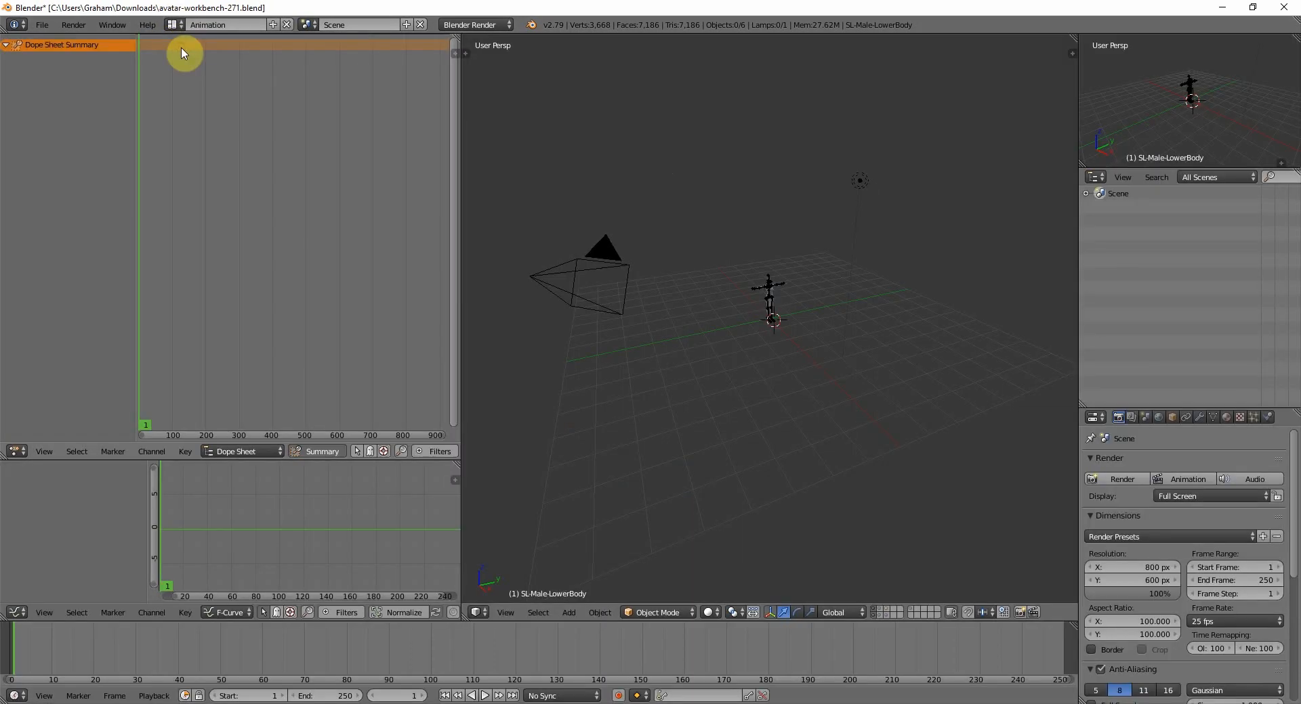
{"action": "scroll", "coordinate": [769, 313], "scroll_direction": "up", "scroll_amount": 9}
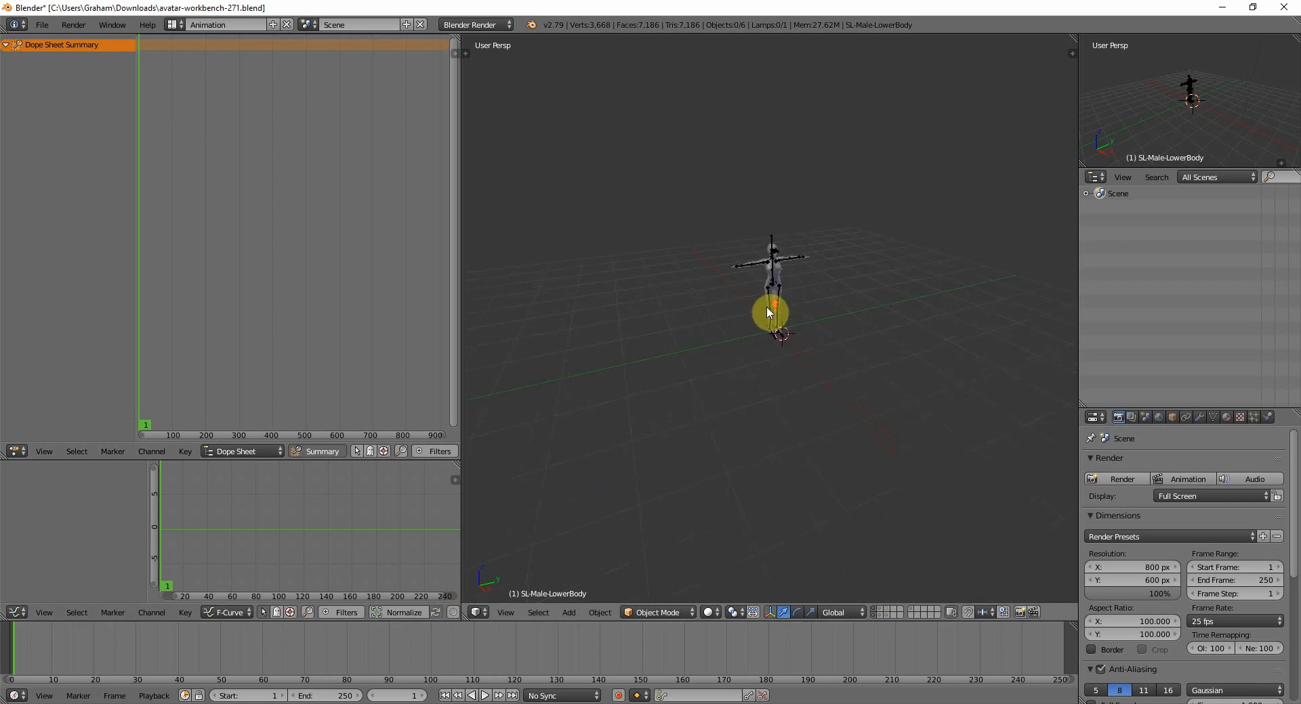
{"action": "scroll", "coordinate": [776, 302], "scroll_direction": "down", "scroll_amount": 6}
{"action": "scroll", "coordinate": [775, 302], "scroll_direction": "up", "scroll_amount": 6}
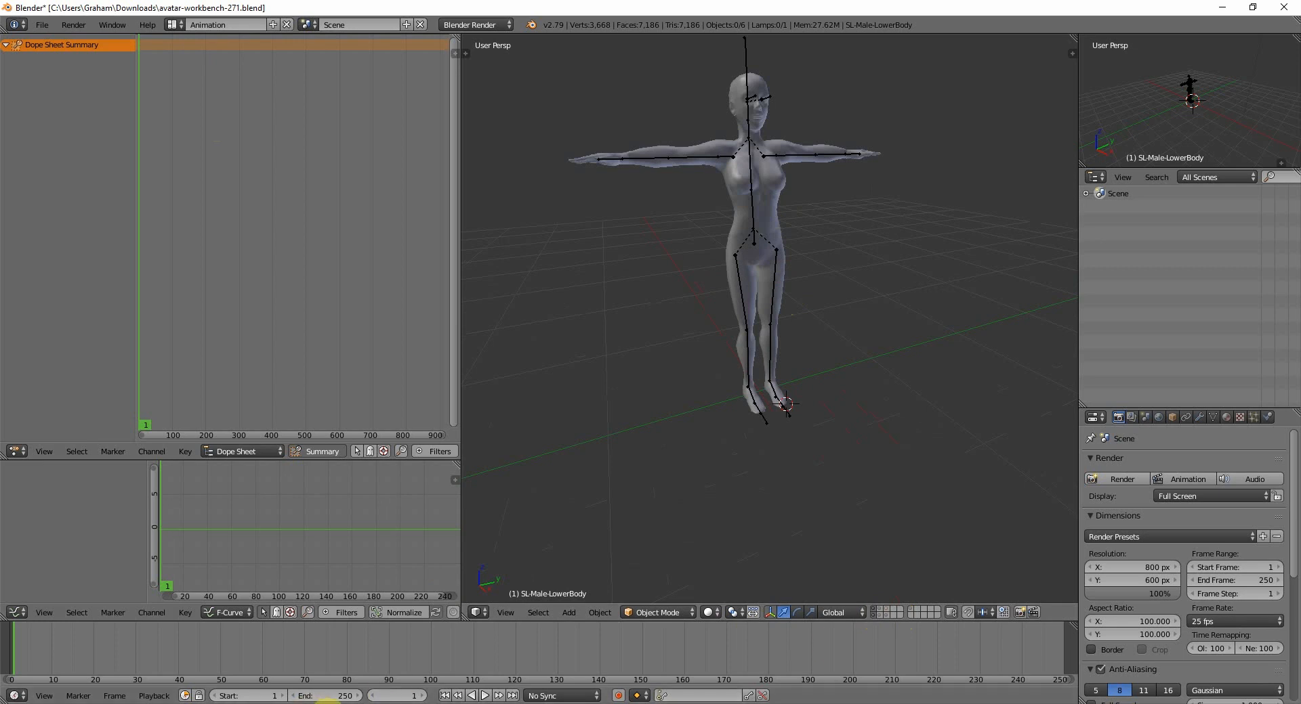
Make layers 2, 3, 6 and 12 visible together, covering the MakeHuman avatar, the male avatar and the skirt, eyes and hair templates.
{"action": "left_click", "coordinate": [325, 703]}
{"action": "scroll", "coordinate": [405, 519], "scroll_direction": "down", "scroll_amount": 5}
{"action": "left_click", "coordinate": [882, 613]}
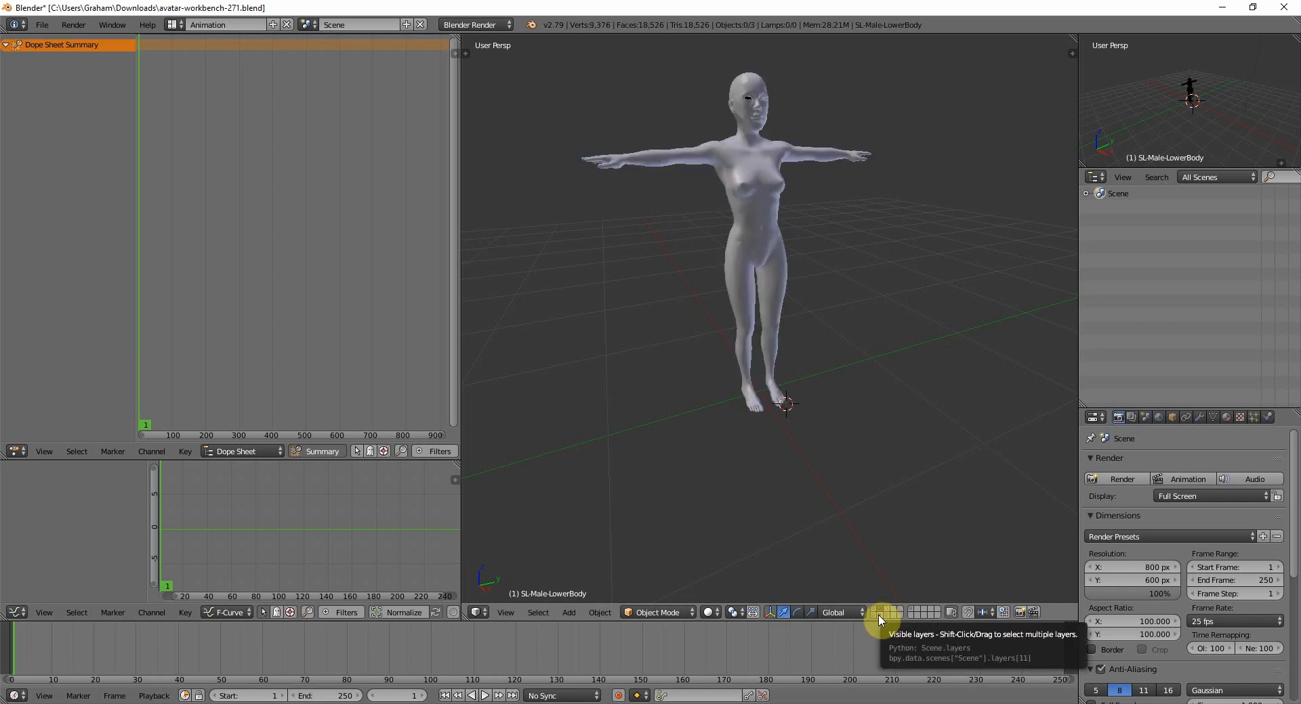
{"action": "left_click", "coordinate": [882, 619], "text": "shift"}
{"action": "left_click", "coordinate": [886, 611], "text": "shift"}
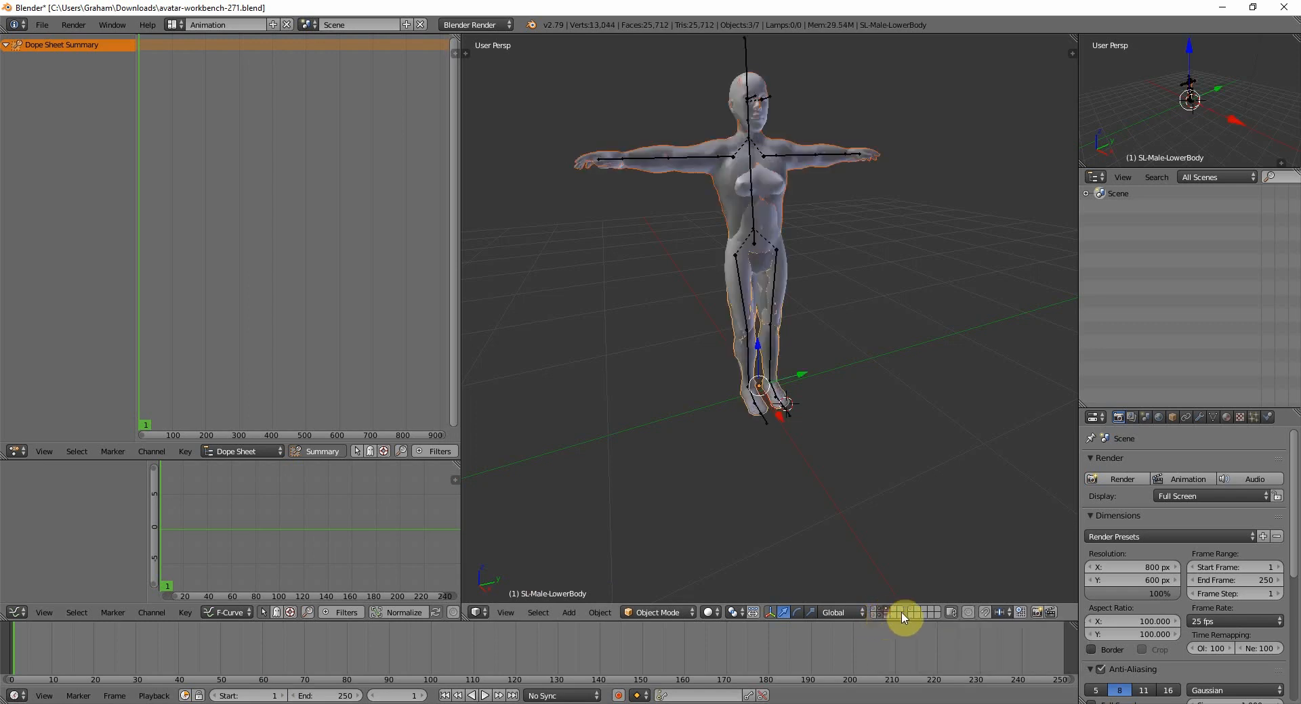
{"action": "left_click", "coordinate": [911, 609], "text": "shift"}
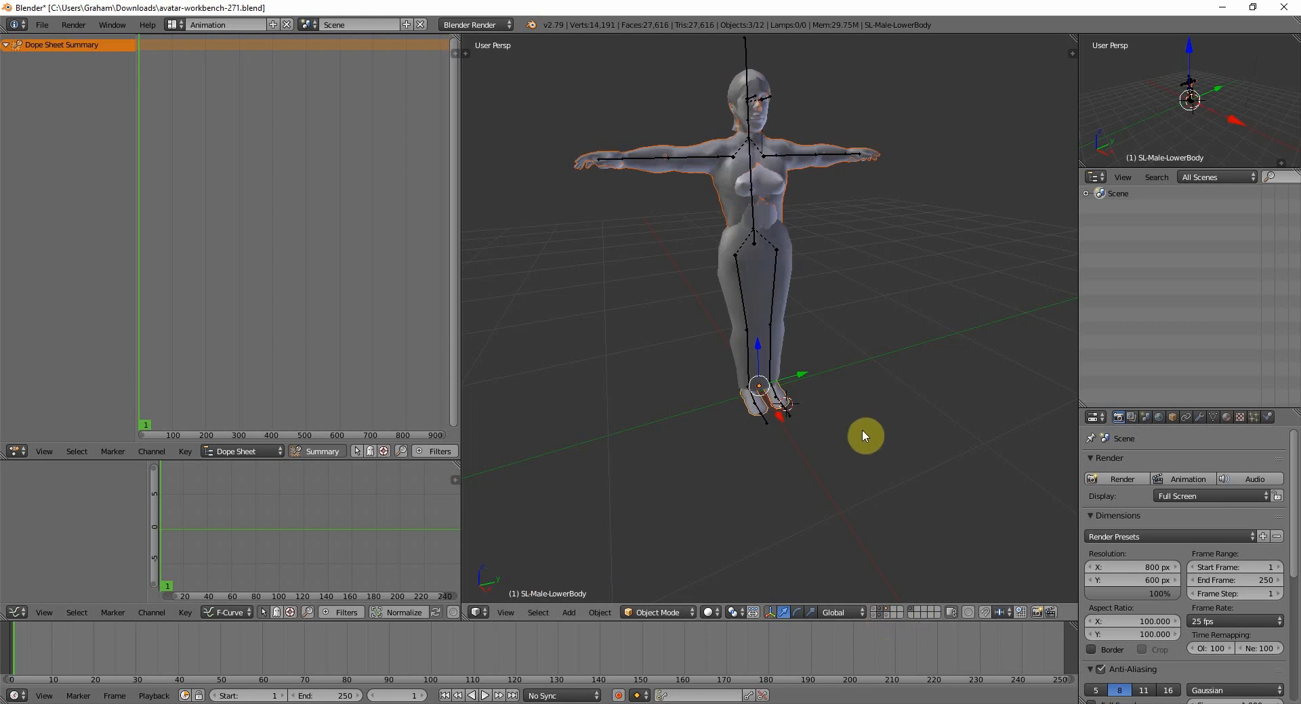
Select all objects on the visible layers and delete them.
{"action": "key", "text": "a"}
{"action": "key", "text": "a"}
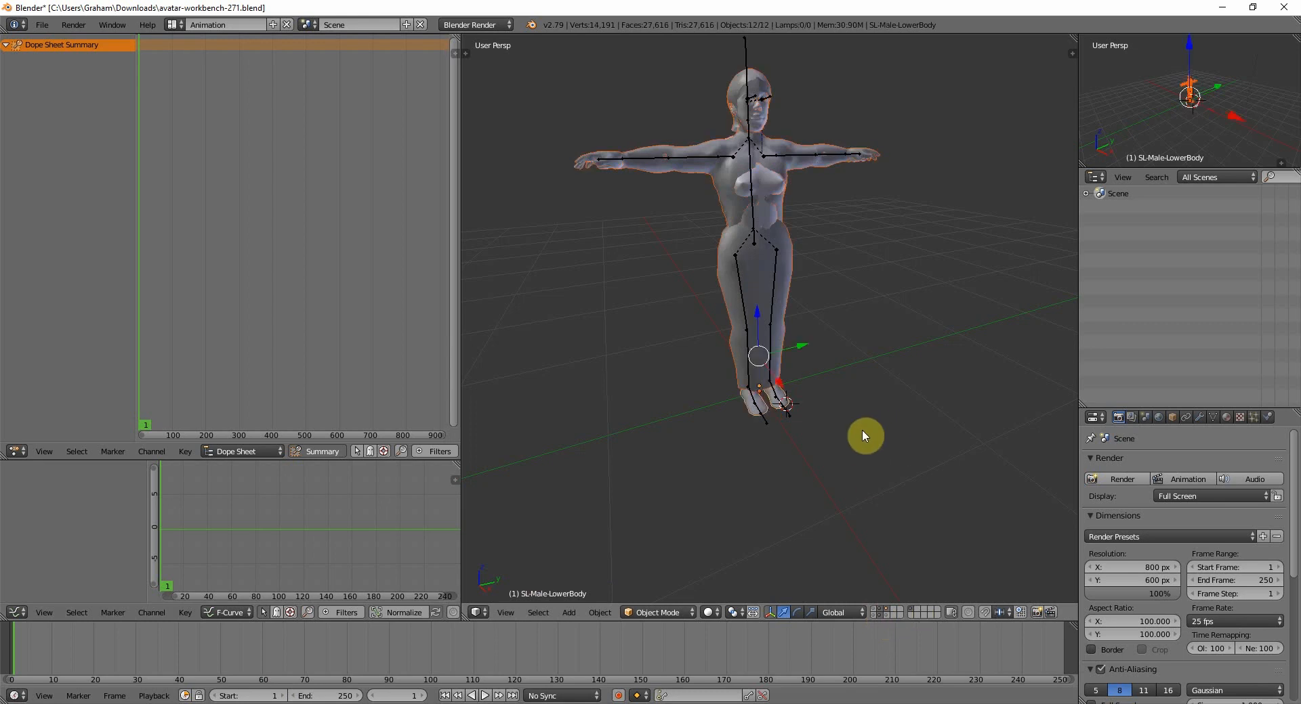
{"action": "key", "text": "x"}
{"action": "left_click", "coordinate": [862, 433]}
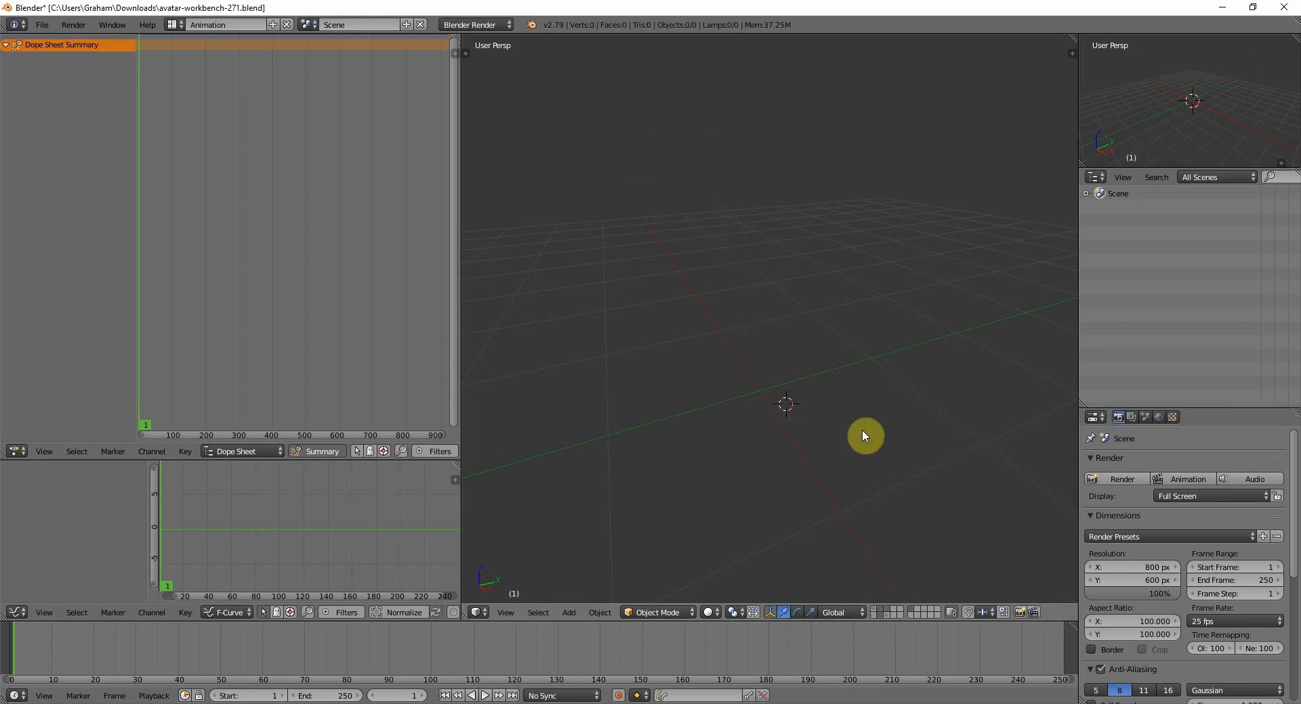
Show only layer 13 and delete the male armature on it.
{"action": "left_click", "coordinate": [885, 617]}
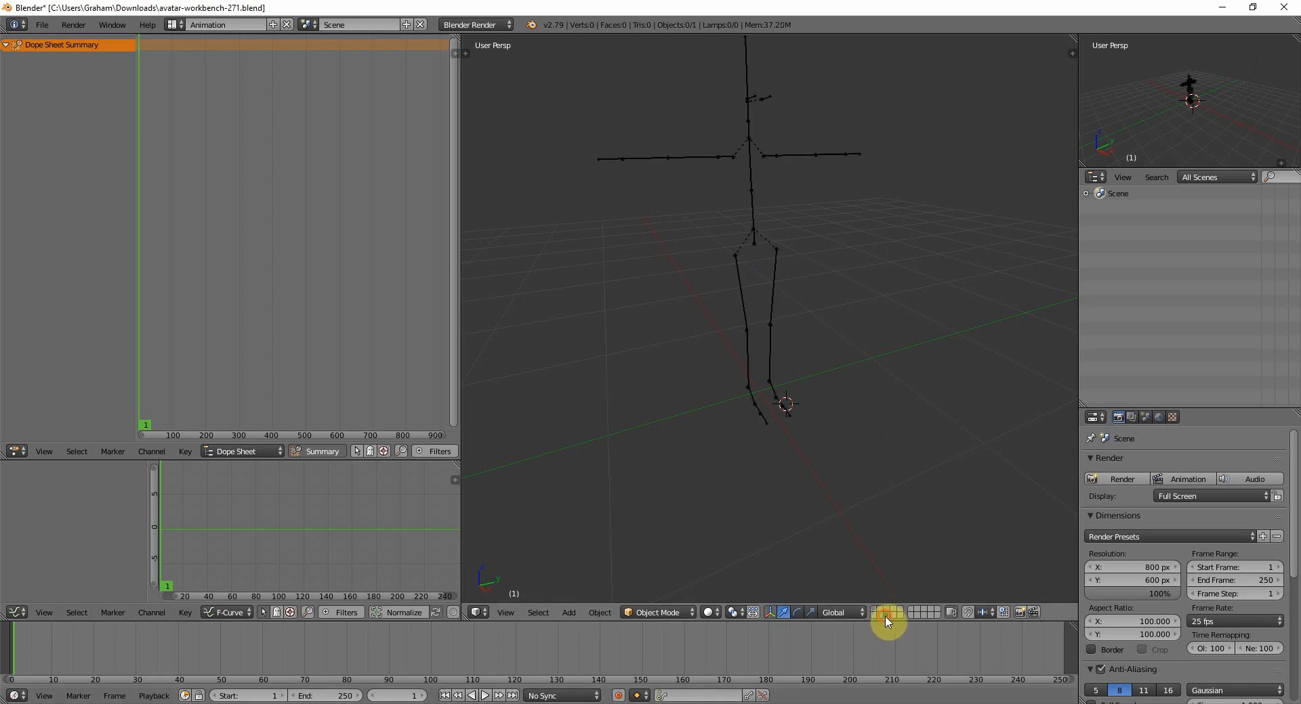
{"action": "right_click", "coordinate": [773, 382]}
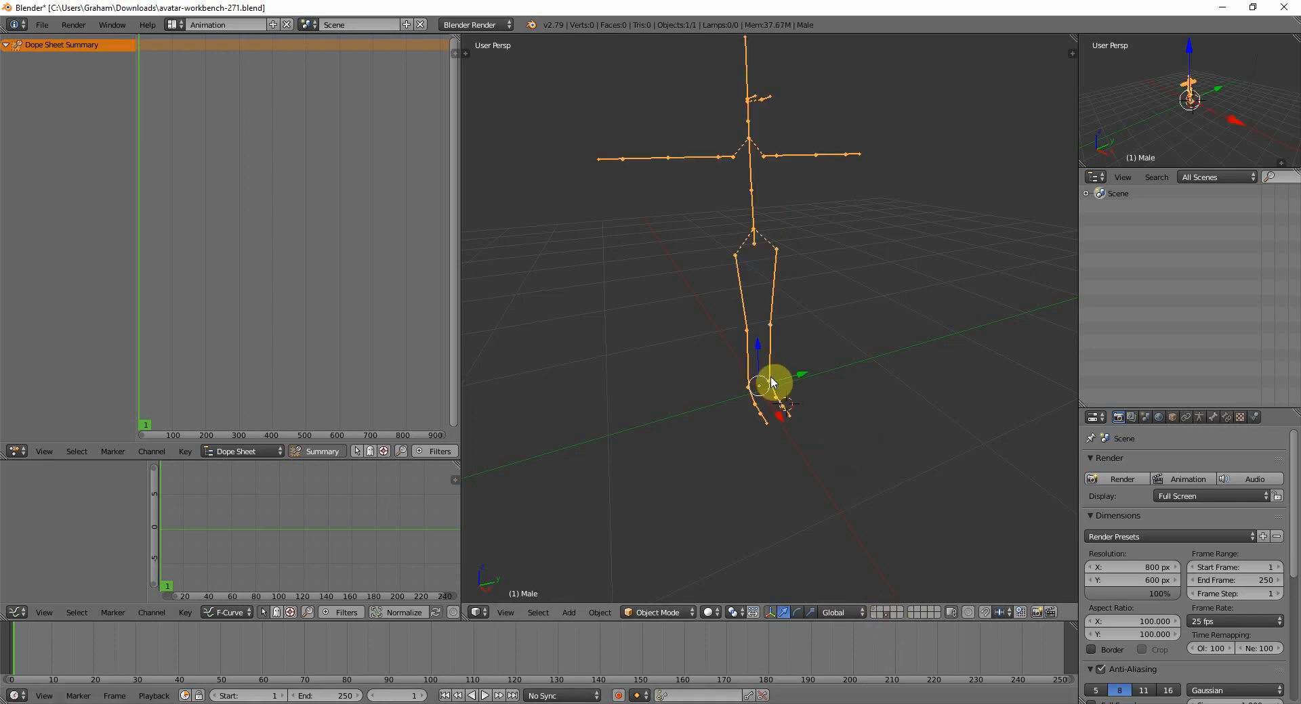
{"action": "key", "text": "x"}
{"action": "left_click", "coordinate": [771, 378]}
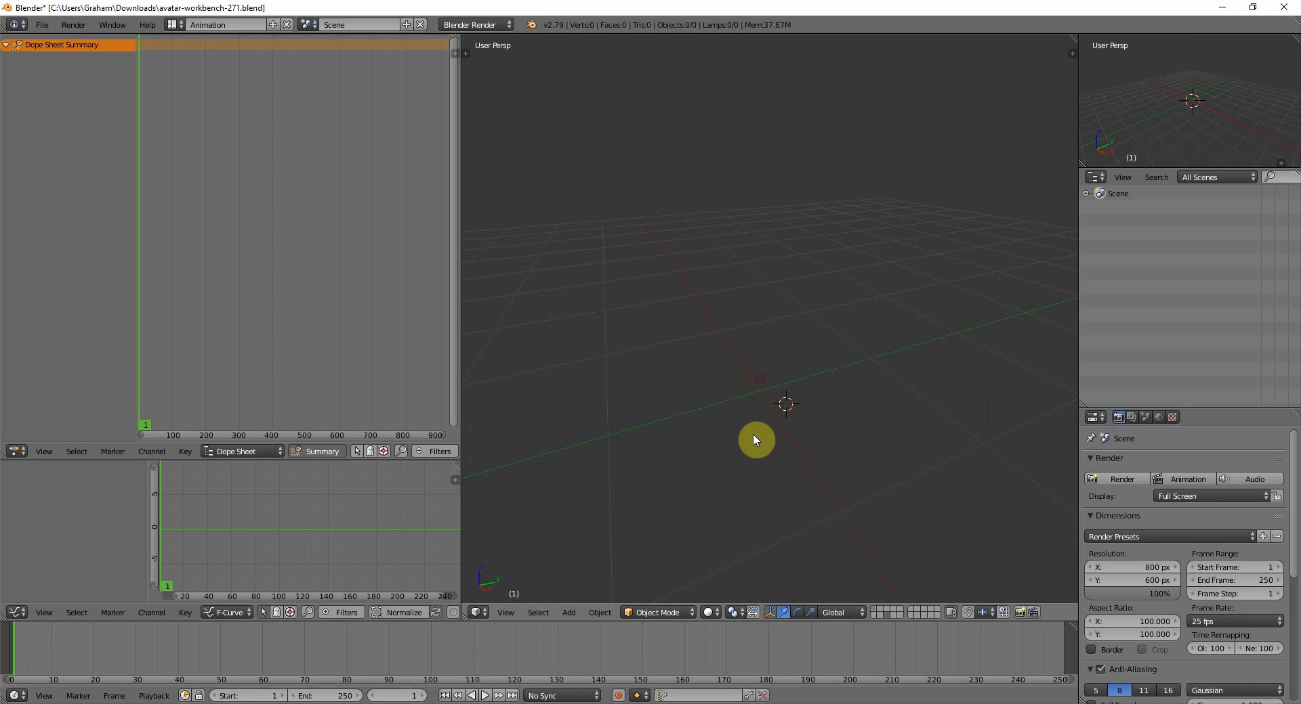
Check the contents of layers 1 and 11, and undo the earlier deletions to restore the female armature.
{"action": "left_click", "coordinate": [874, 613]}
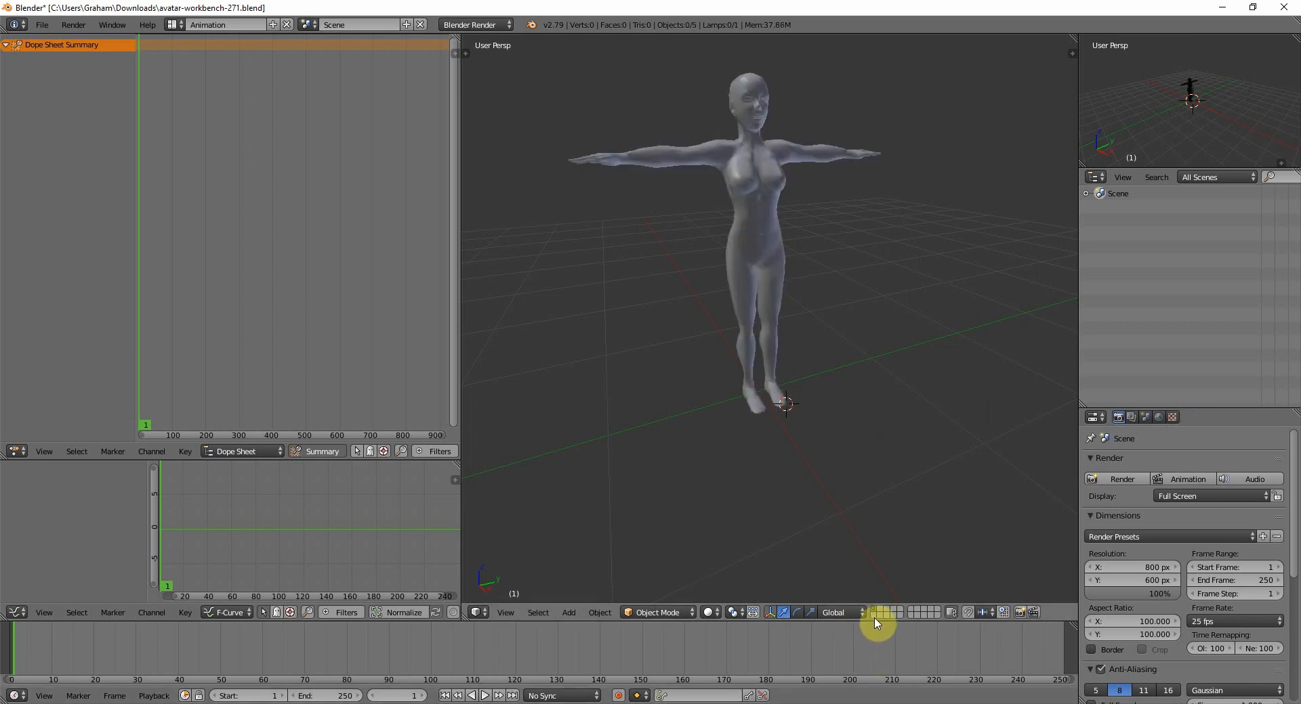
{"action": "left_click", "coordinate": [874, 616]}
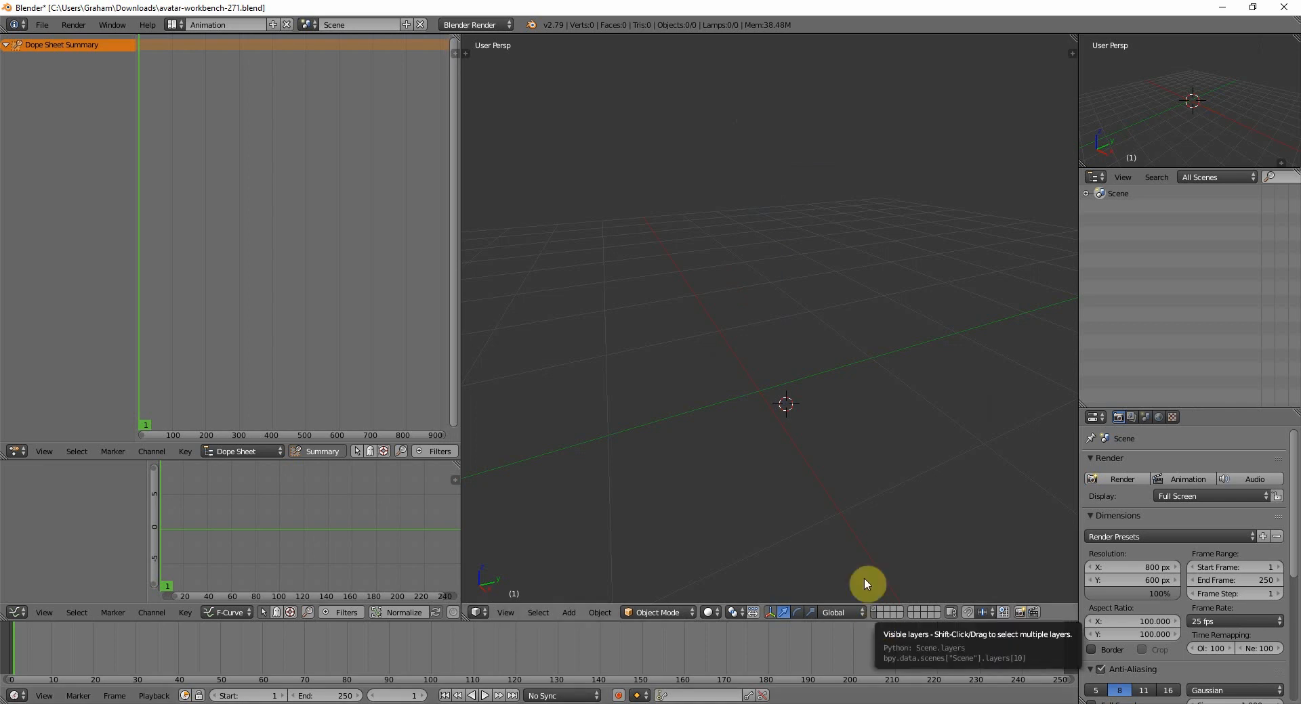
{"action": "key", "text": "1"}
{"action": "key", "text": "ctrl+z"}
{"action": "key", "text": "ctrl+z"}
{"action": "key", "text": "ctrl+z"}
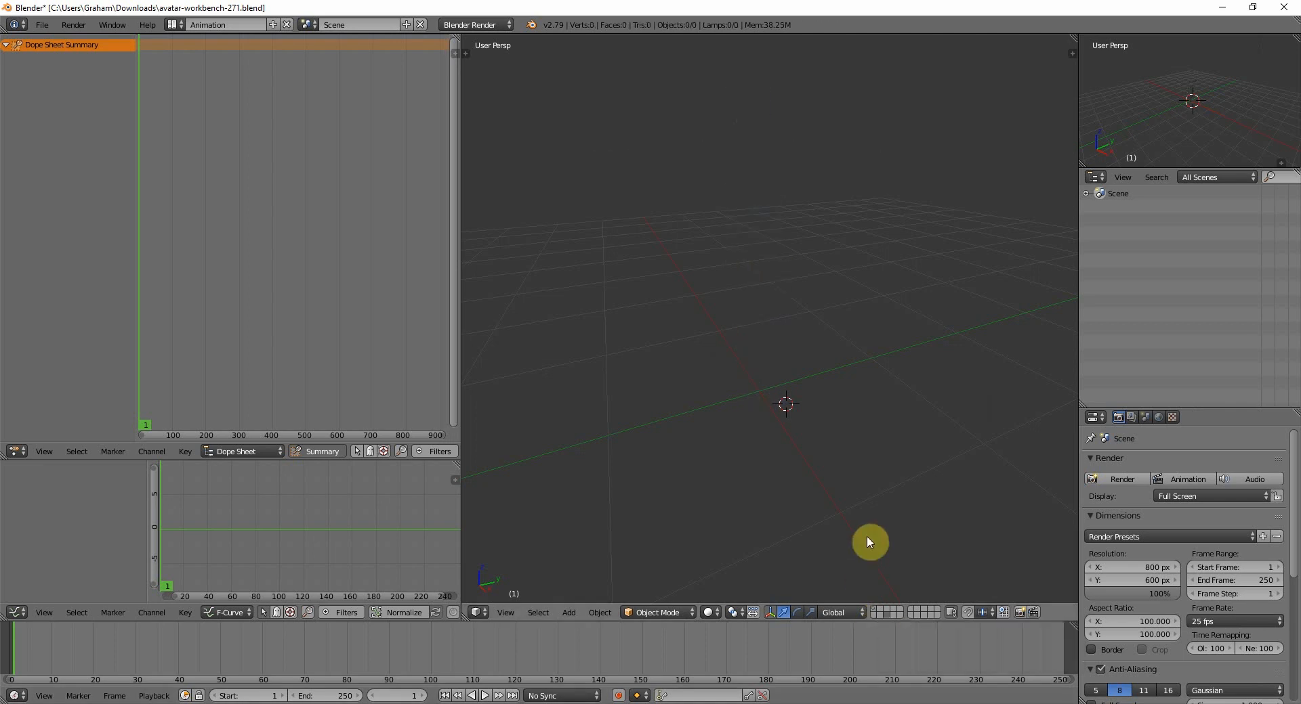
{"action": "key", "text": "ctrl+z"}
{"action": "key", "text": "ctrl+z"}
Show only layer 11, pick the mKneeLeft bone in Pose Mode, and return the female armature to Object Mode.
{"action": "left_click", "coordinate": [875, 615]}
{"action": "left_click", "coordinate": [874, 617]}
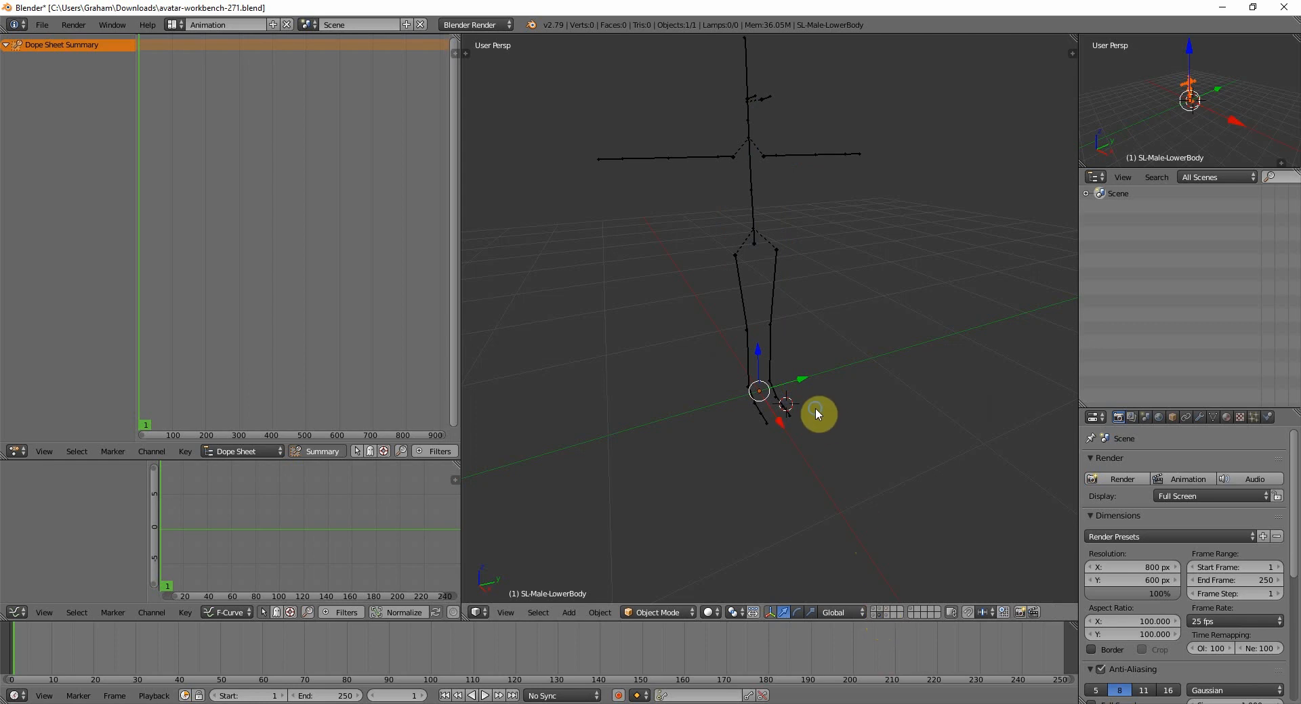
{"action": "key", "text": "ctrl+Tab"}
{"action": "right_click", "coordinate": [776, 363]}
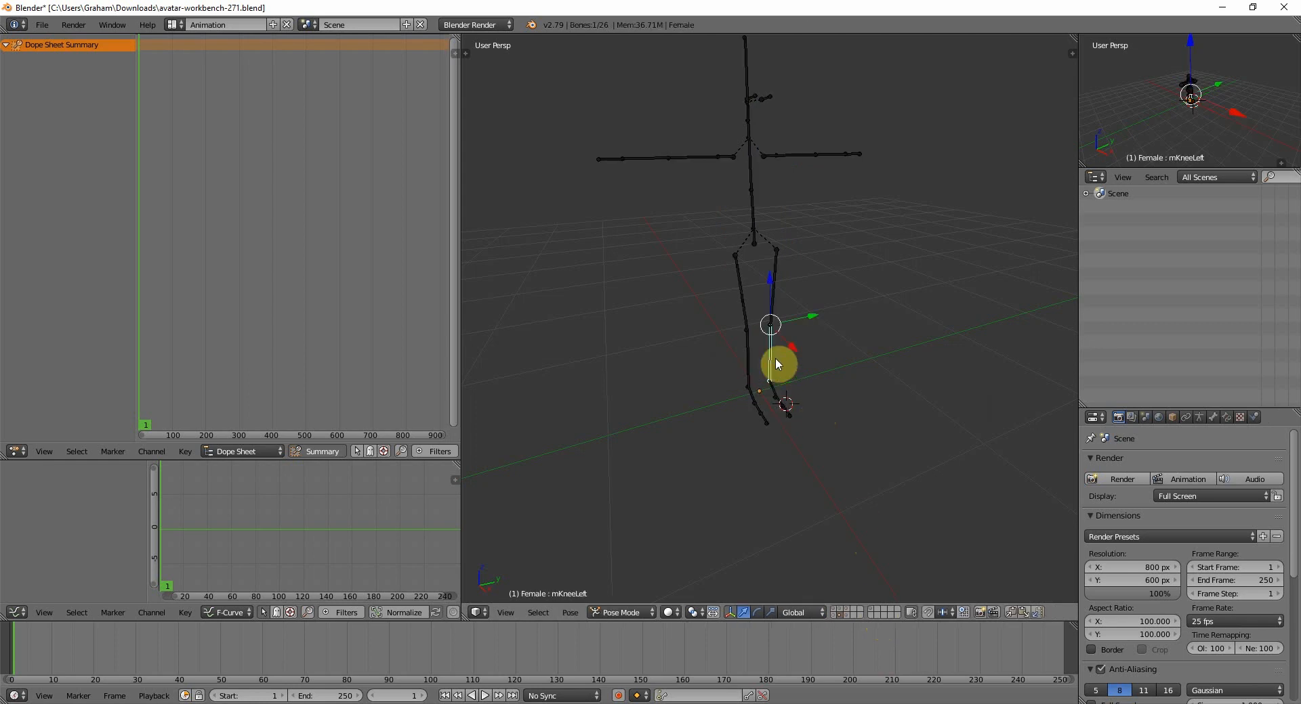
{"action": "key", "text": "Tab"}
{"action": "left_click", "coordinate": [664, 360]}
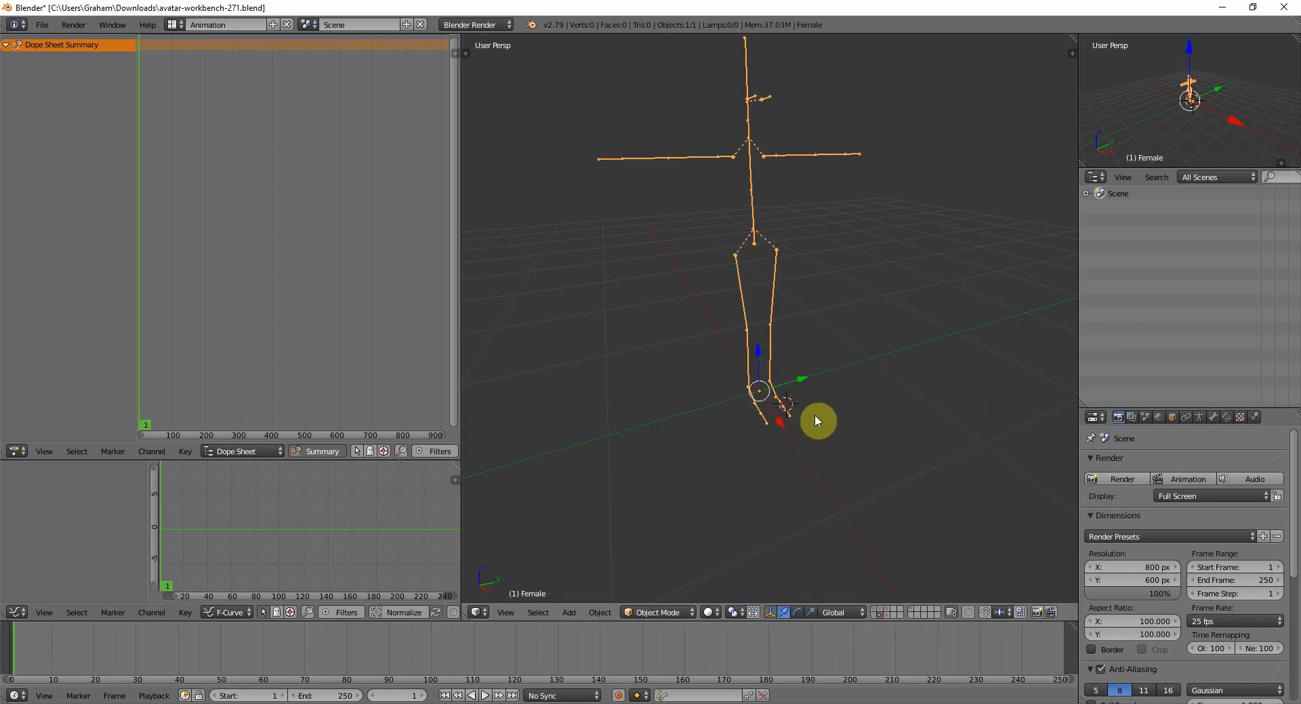
Try deleting the female armature on layer 11, and undo that deletion.
{"action": "key", "text": "x"}
{"action": "key", "text": "x"}
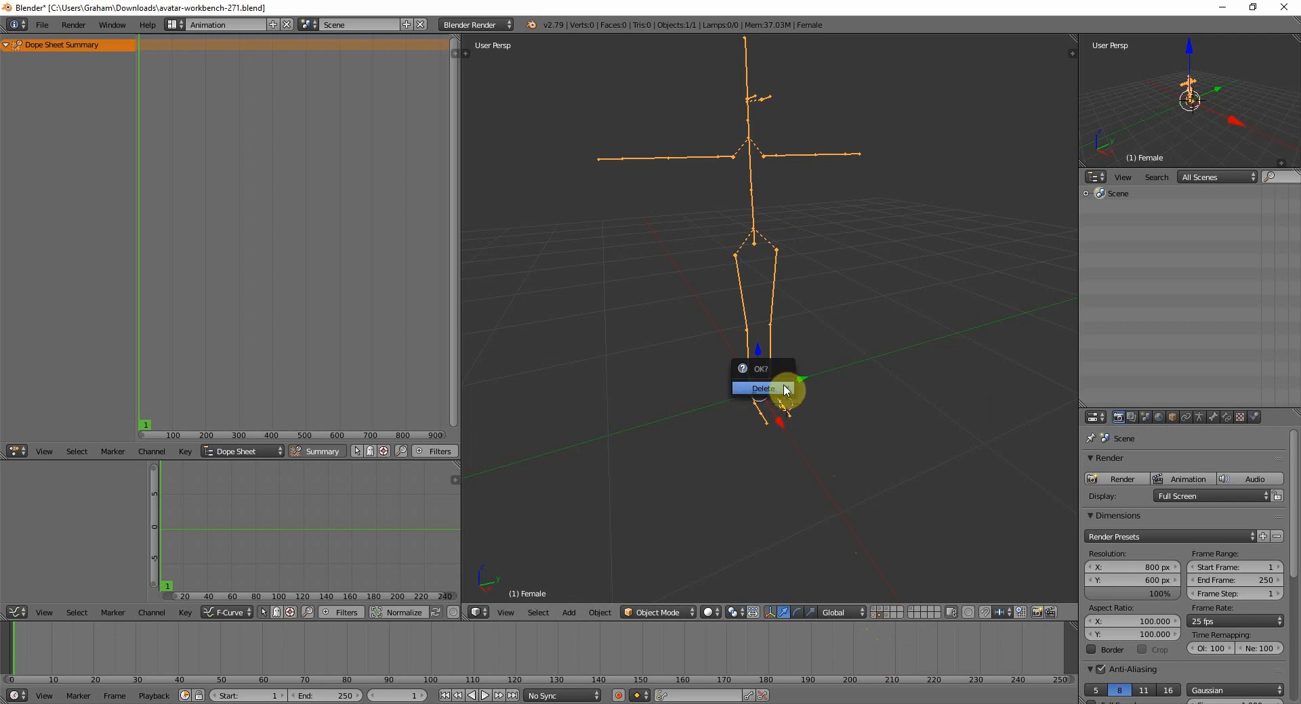
{"action": "left_click", "coordinate": [785, 387]}
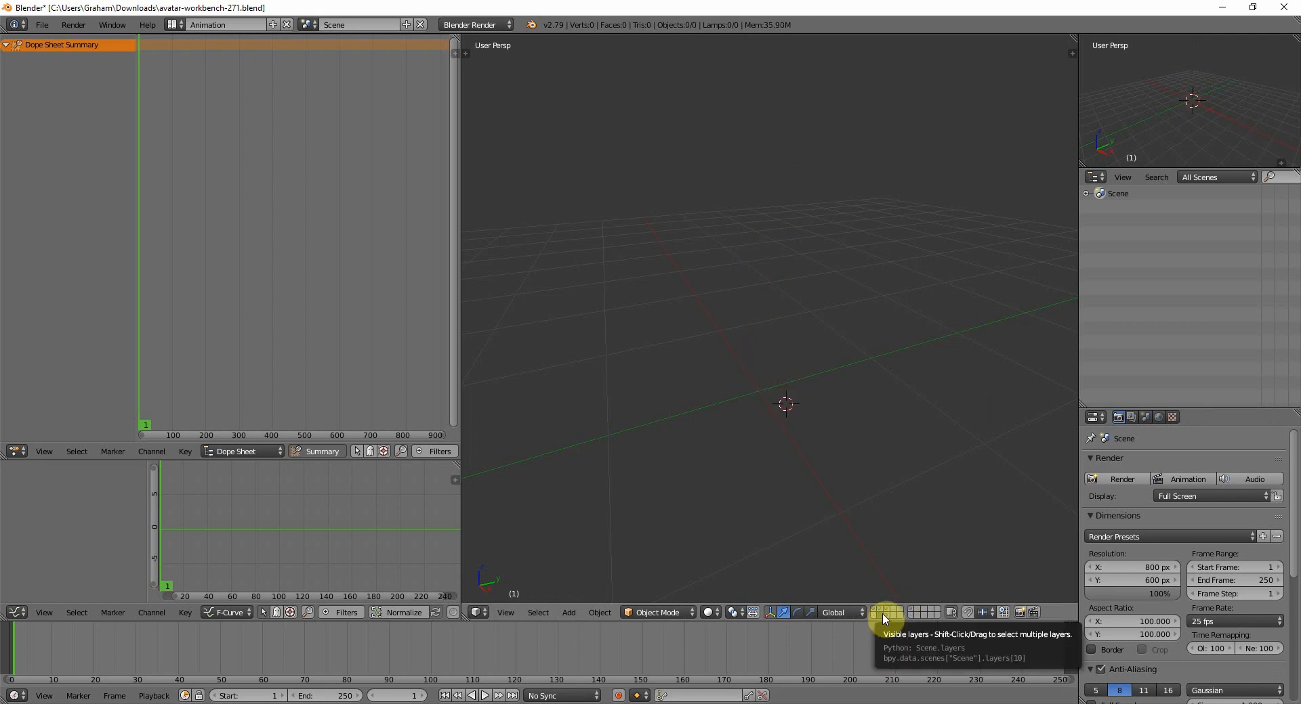
{"action": "key", "text": "ctrl+z"}
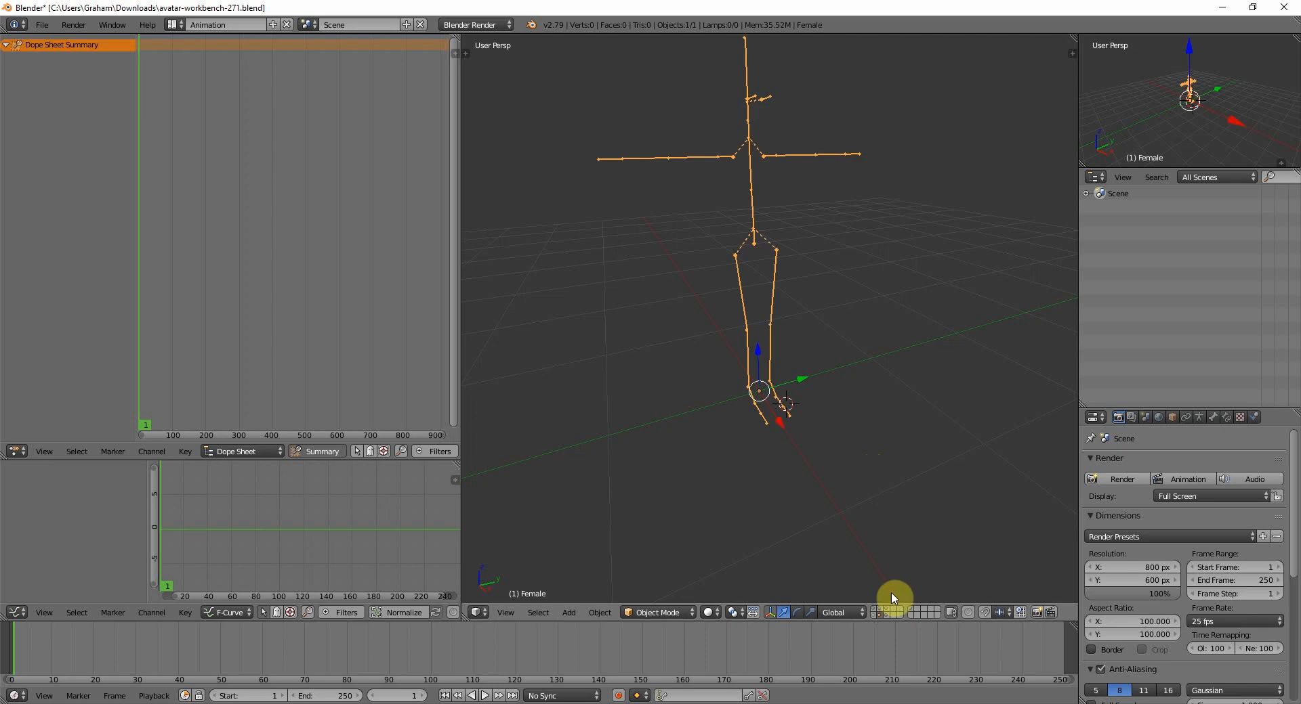
Show layers 2, 3, 6 and 13 together and delete all objects on them.
{"action": "left_click", "coordinate": [888, 610]}
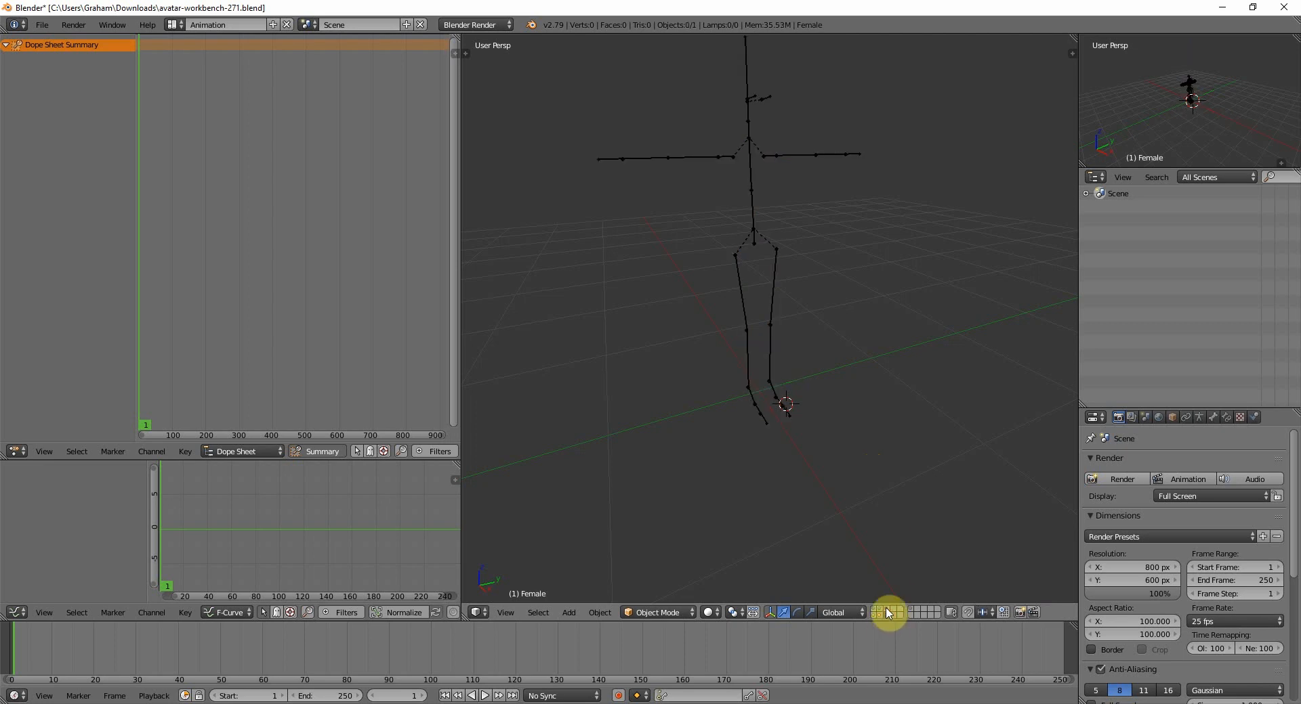
{"action": "left_click", "coordinate": [888, 611], "text": "shift"}
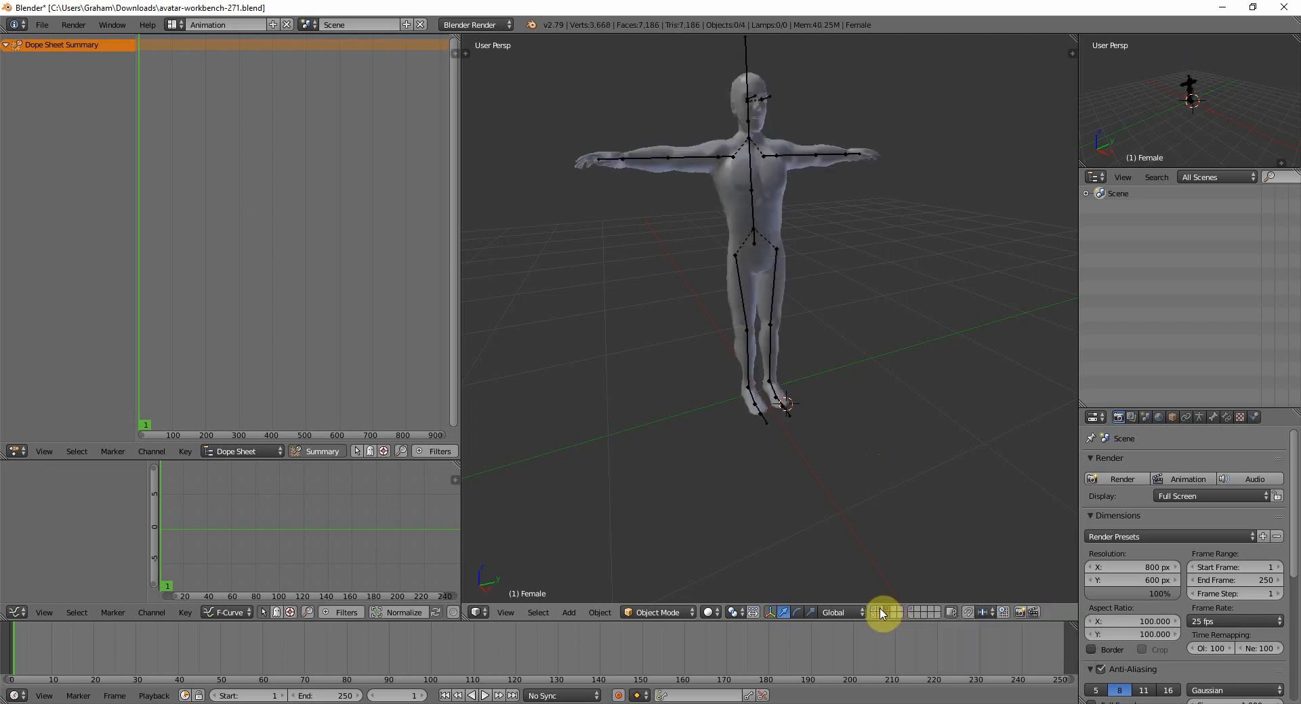
{"action": "left_click", "coordinate": [872, 615], "text": "shift"}
{"action": "left_click", "coordinate": [909, 612], "text": "shift"}
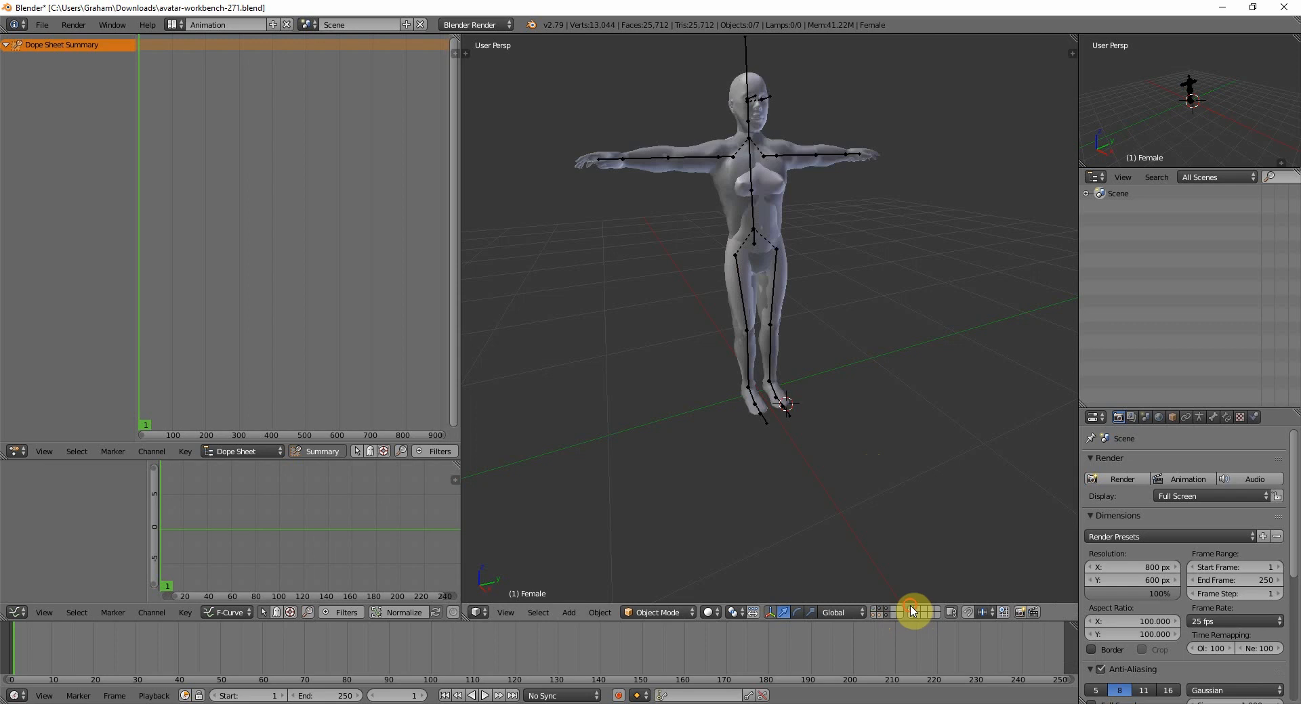
{"action": "key", "text": "a"}
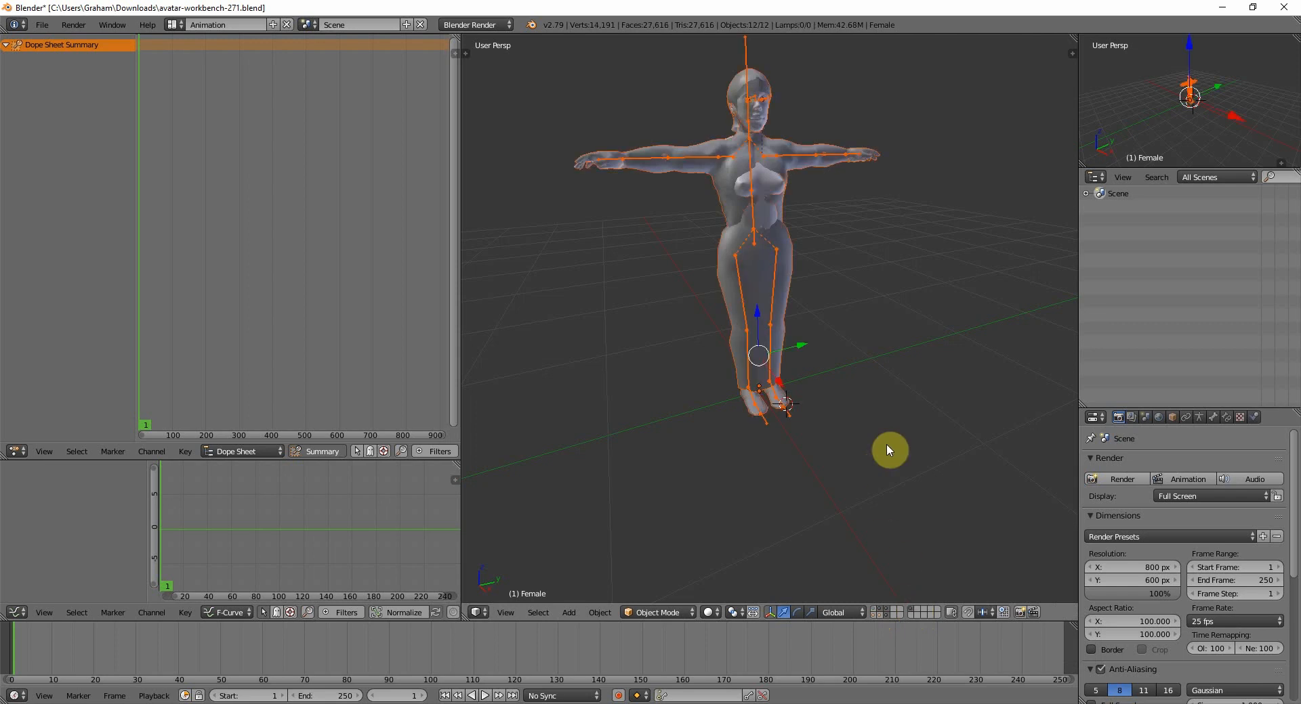
{"action": "key", "text": "x"}
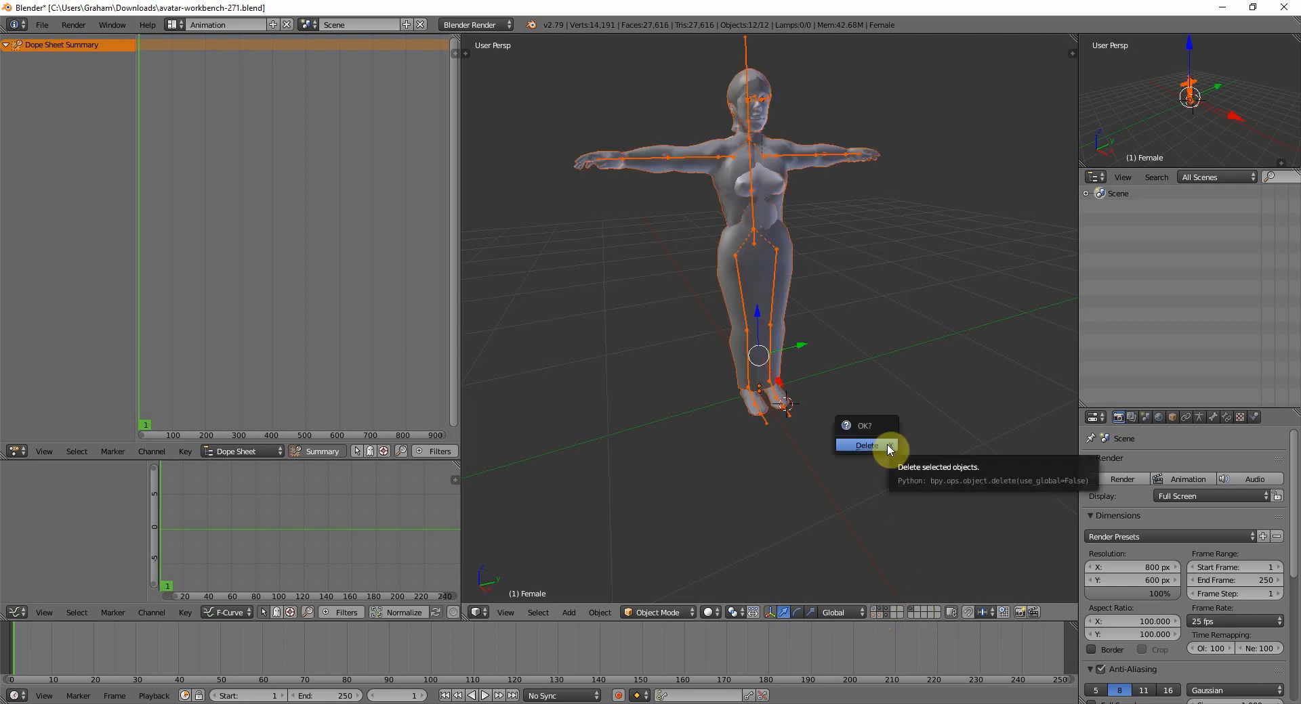
{"action": "left_click", "coordinate": [887, 444]}
Show only layer 11 and check it against the layer list on the Avatar Workbench web page in the browser.
{"action": "left_click", "coordinate": [877, 612]}
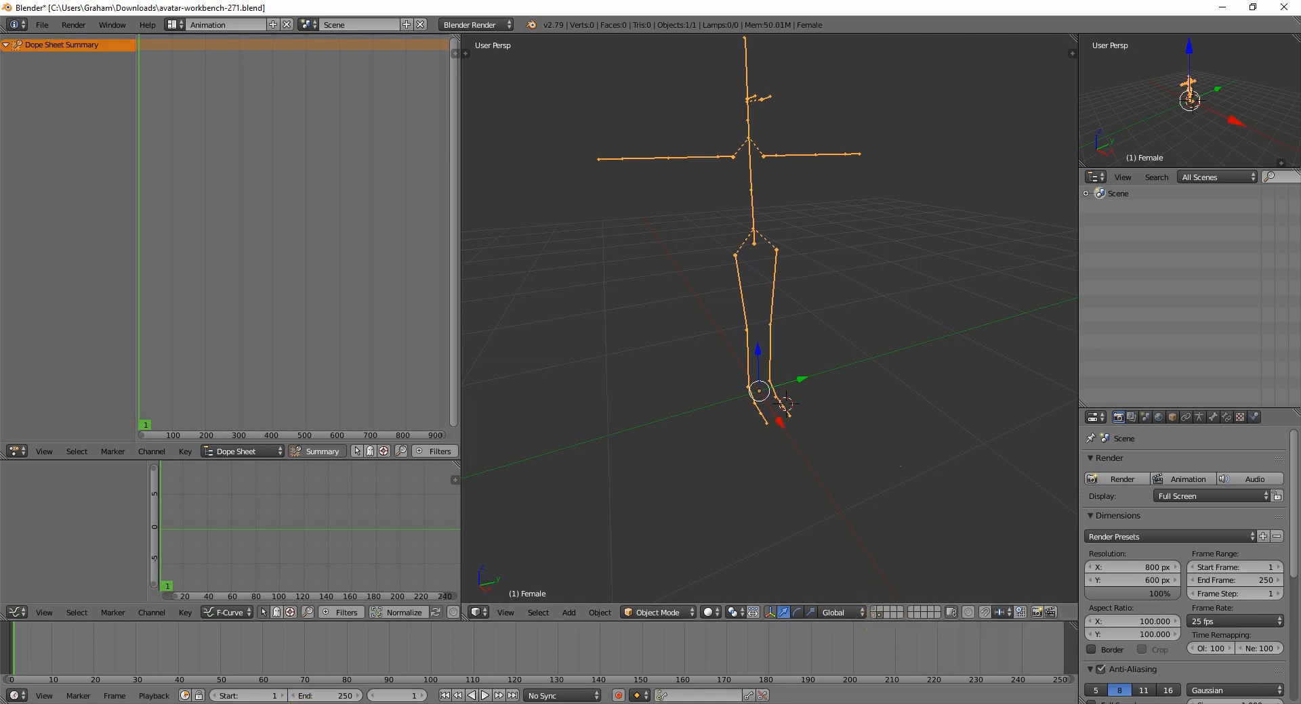
{"action": "left_click", "coordinate": [305, 703]}
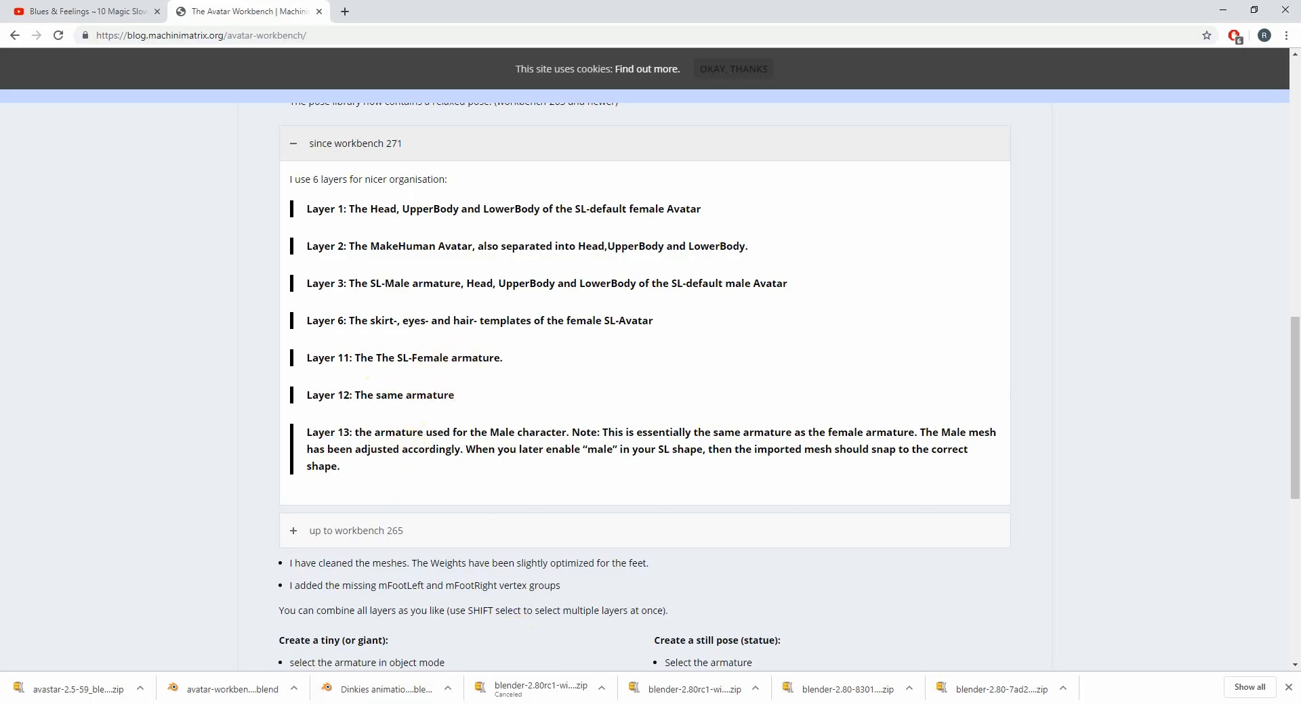
{"action": "key", "text": "alt+Tab"}
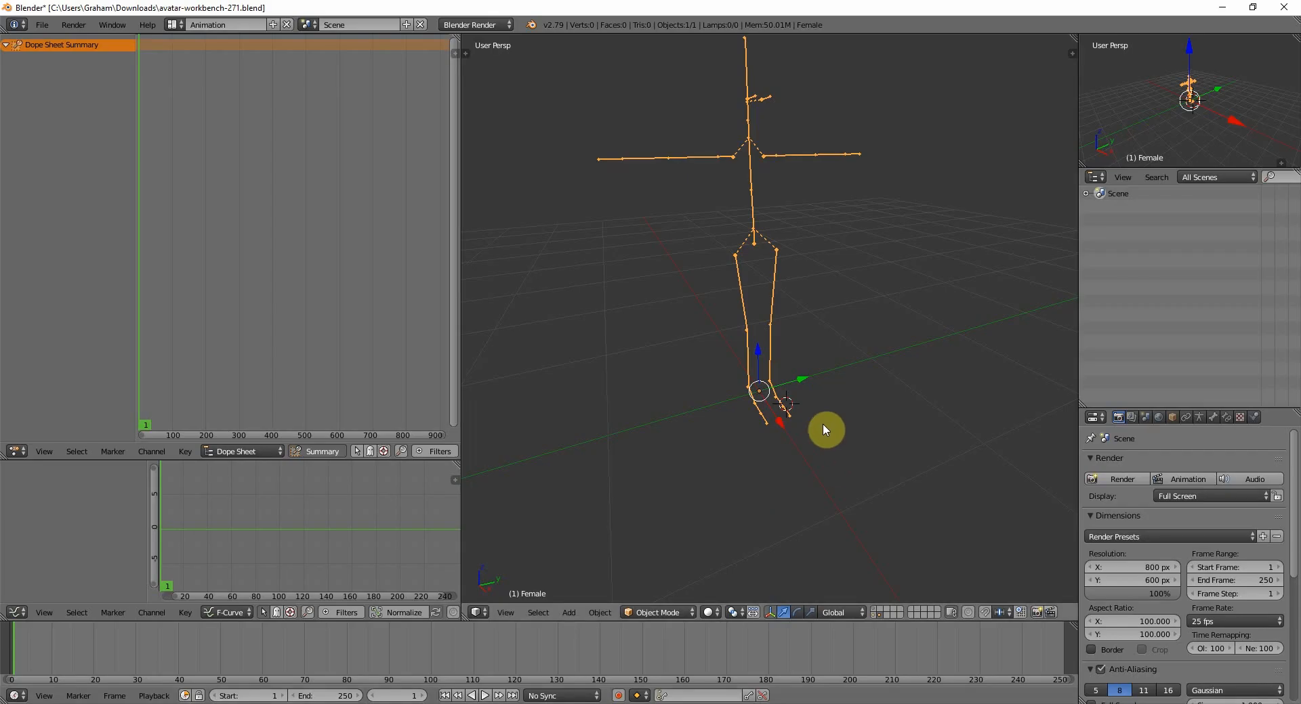
Show layers 1 and 11 together and view the female avatar with its armature in right orthographic view.
{"action": "left_click", "coordinate": [873, 615]}
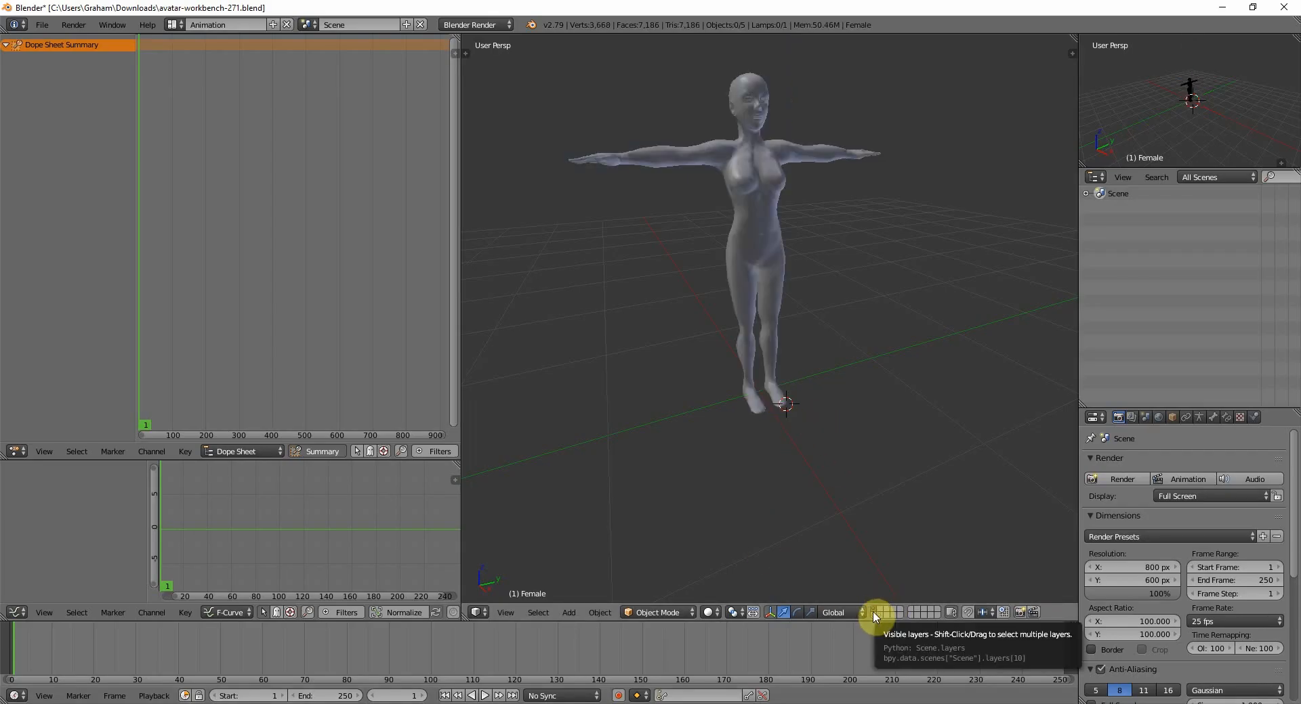
{"action": "left_click", "coordinate": [875, 616], "text": "shift"}
{"action": "middle_click_drag", "start_coordinate": [855, 388], "coordinate": [792, 376]}
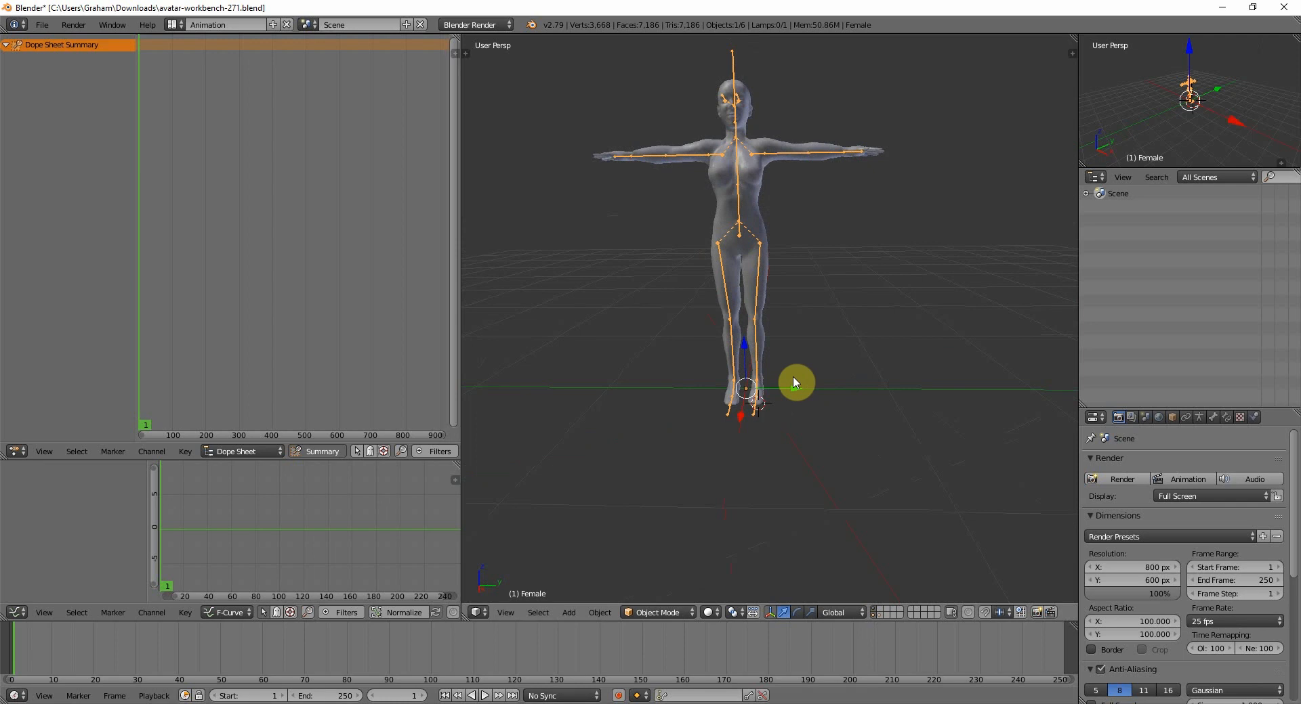
{"action": "middle_click_drag", "start_coordinate": [796, 382], "coordinate": [829, 502]}
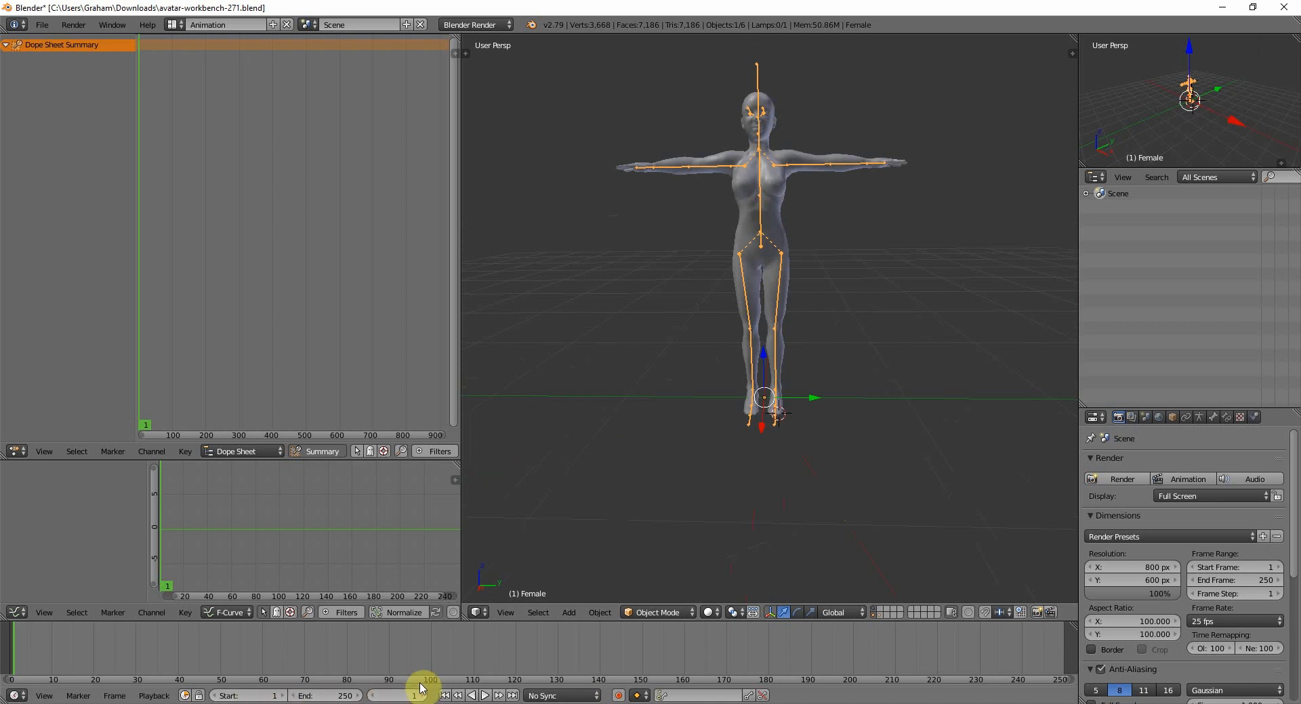
{"action": "key", "text": "KP_1"}
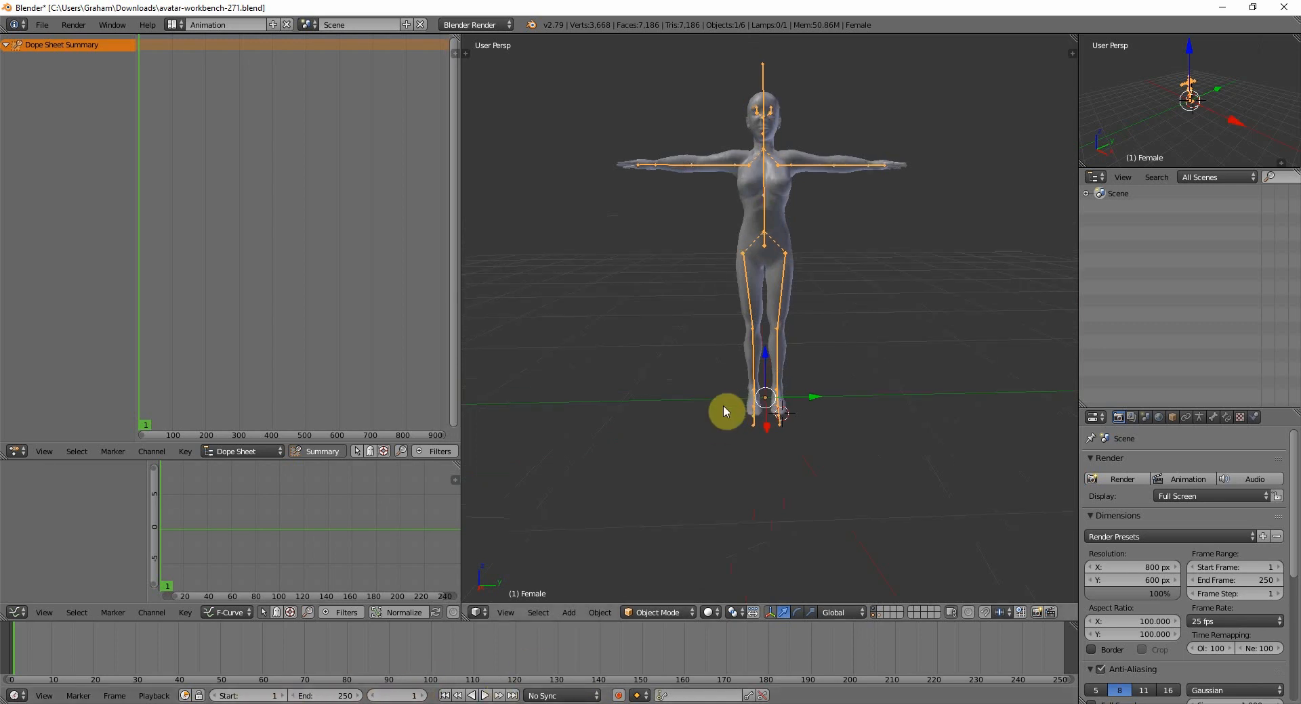
{"action": "key", "text": "KP_3"}
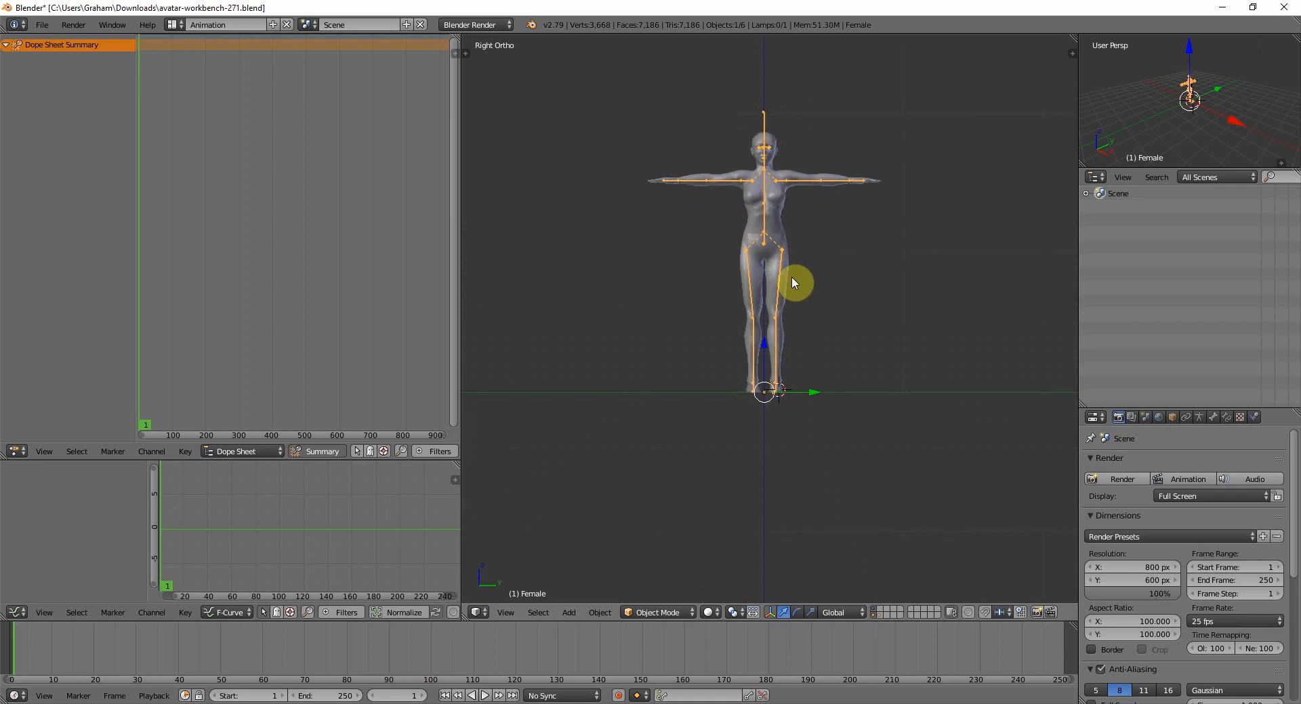
Switch the female armature to Pose Mode and insert a Location keyframe for the mPelvis bone at frame 1.
{"action": "key", "text": "ctrl+Tab"}
{"action": "left_click", "coordinate": [778, 364]}
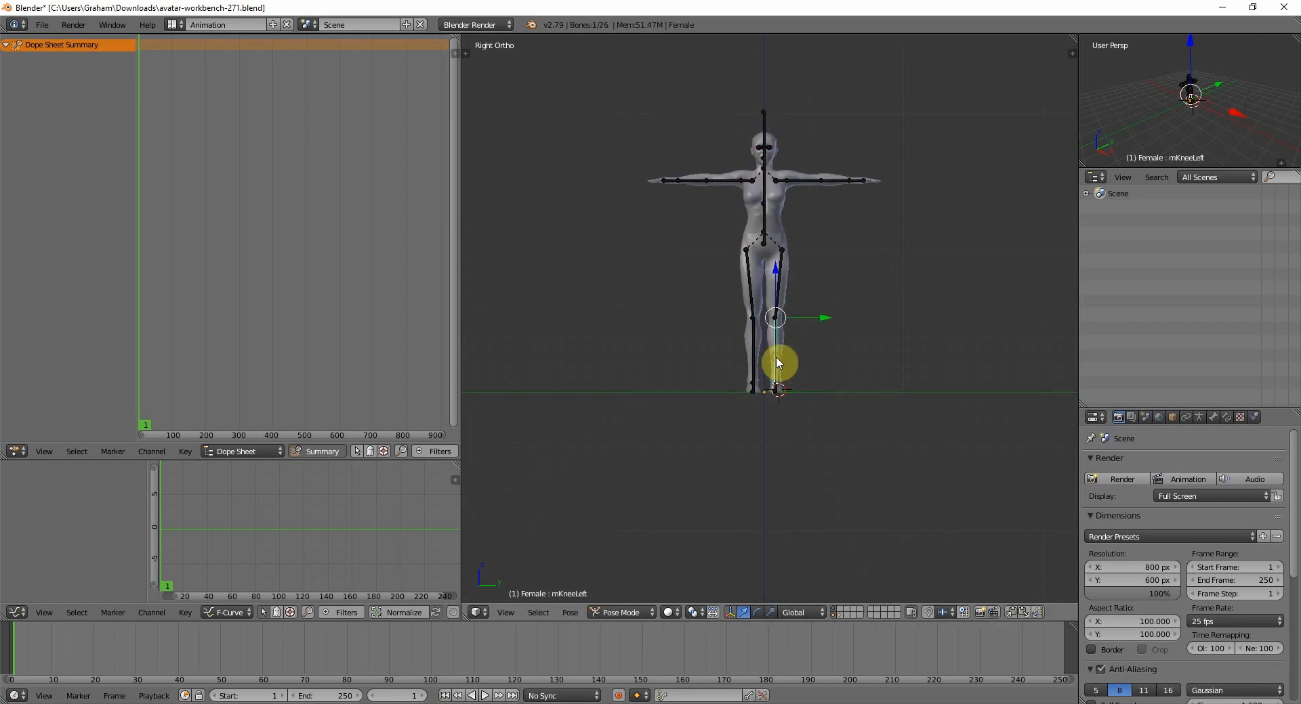
{"action": "scroll", "coordinate": [721, 320], "scroll_direction": "up", "scroll_amount": 2}
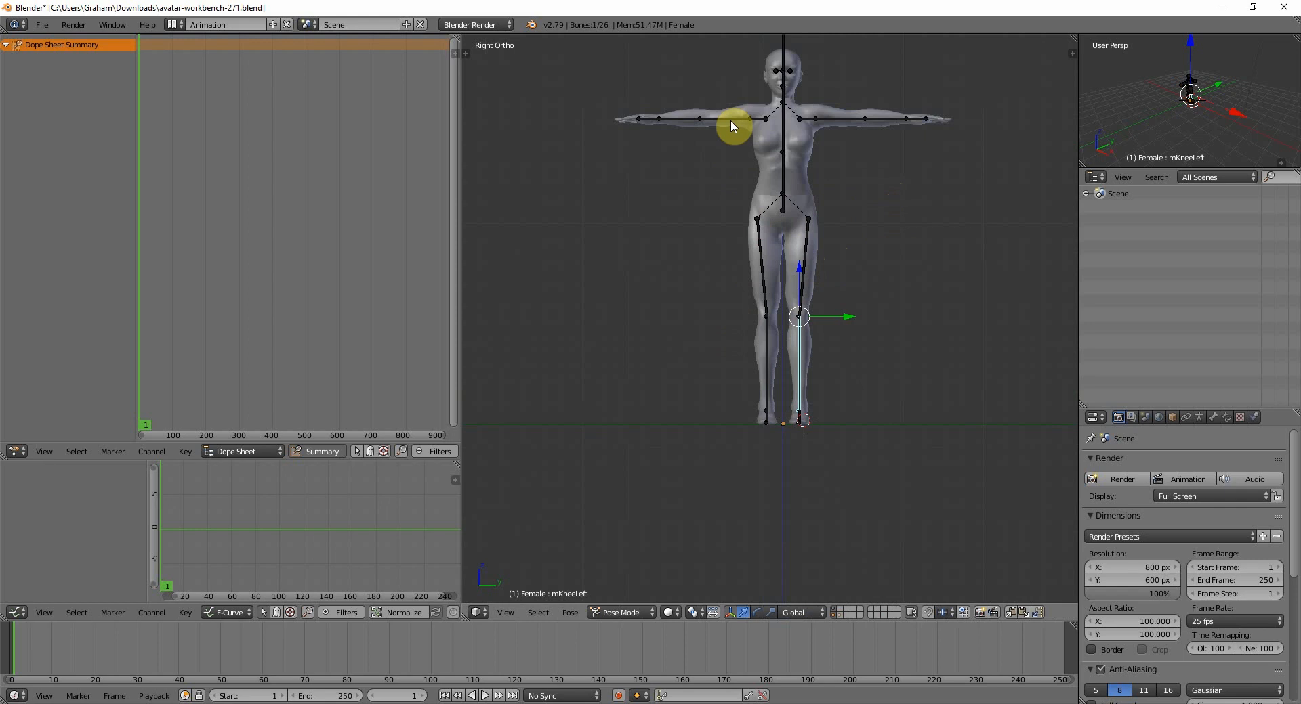
{"action": "right_click", "coordinate": [784, 204]}
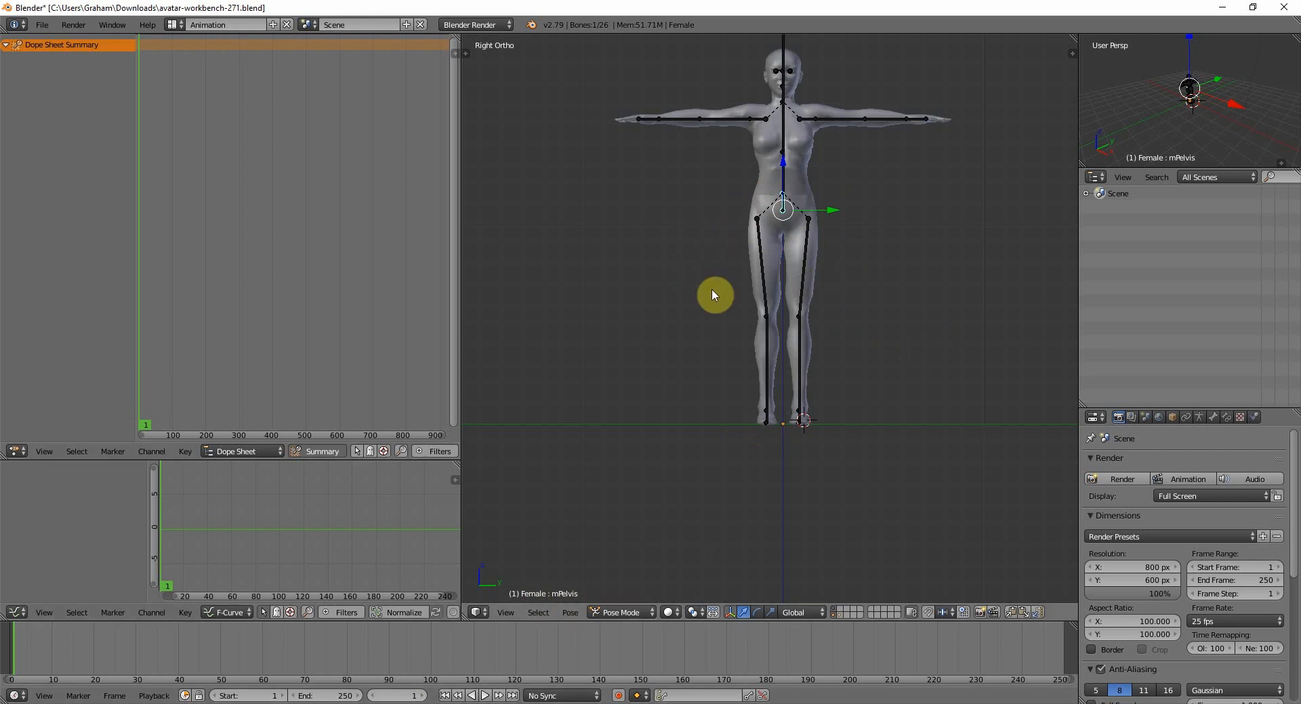
{"action": "key", "text": "i"}
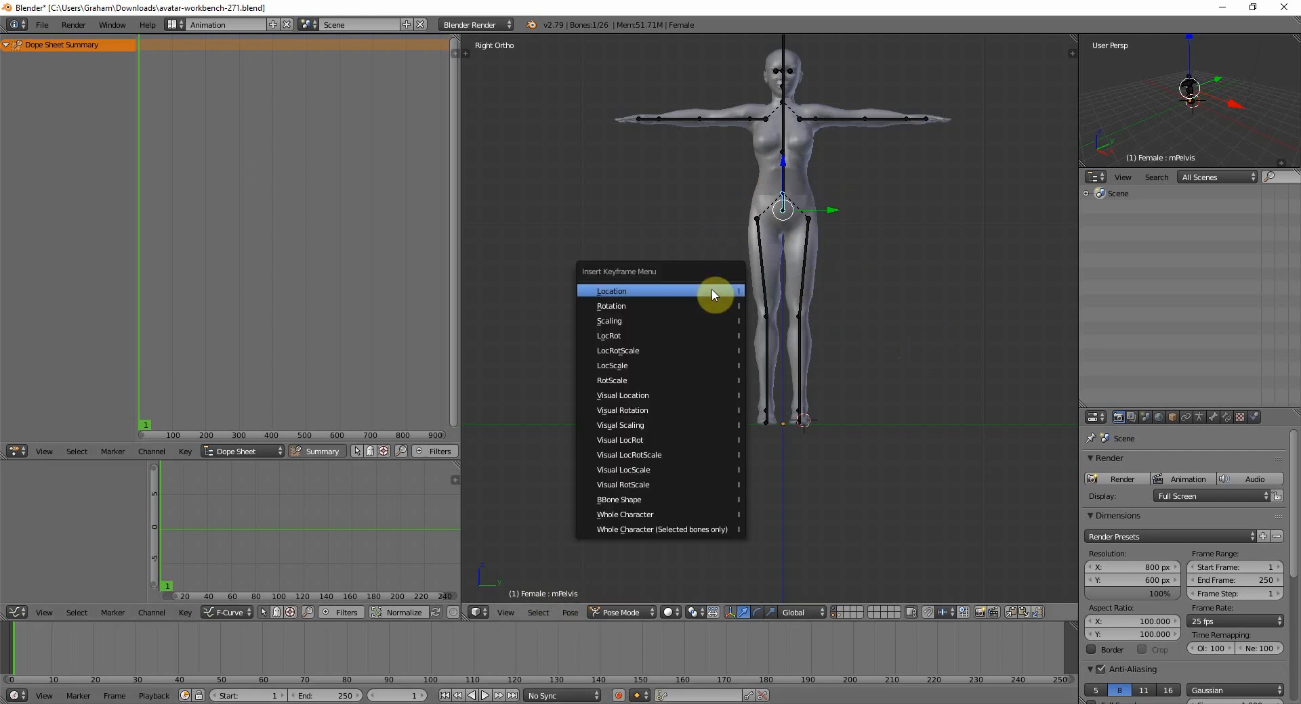
{"action": "left_click", "coordinate": [676, 292]}
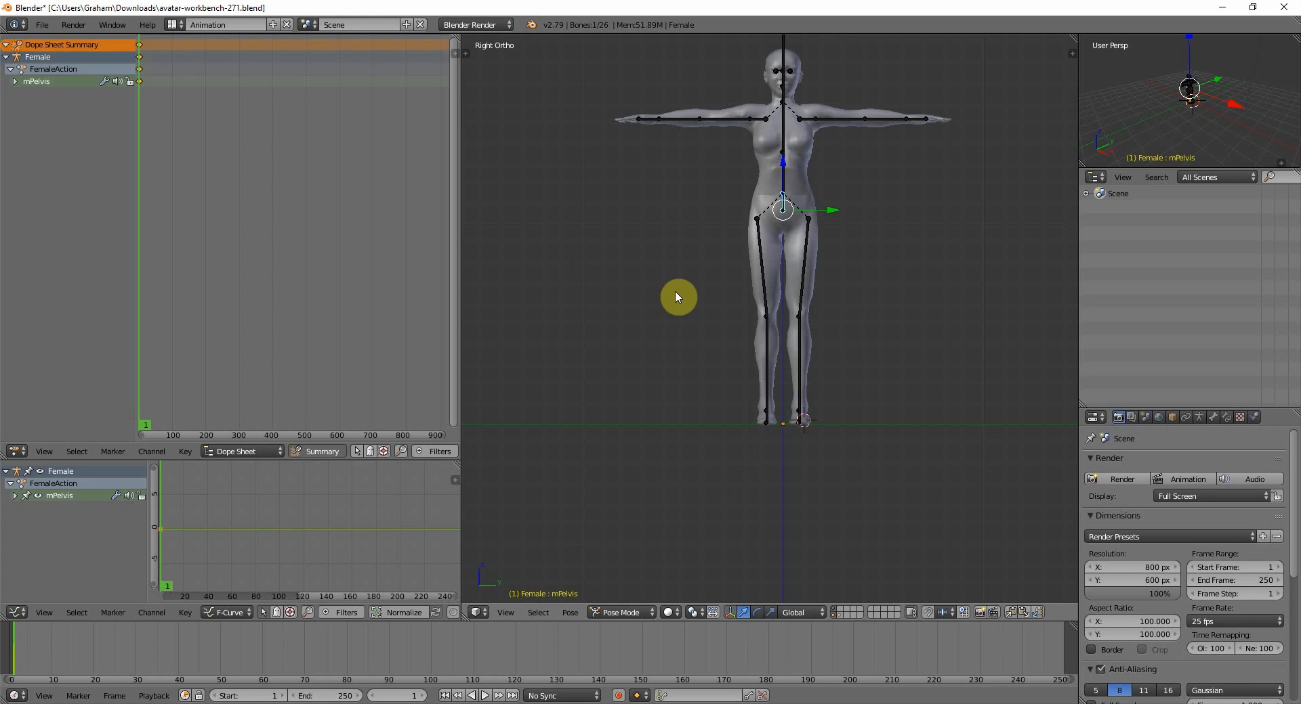
Insert Rotation keyframes at frame 1 for the mShoulderRight and mHipLeft bones.
{"action": "right_click", "coordinate": [730, 121]}
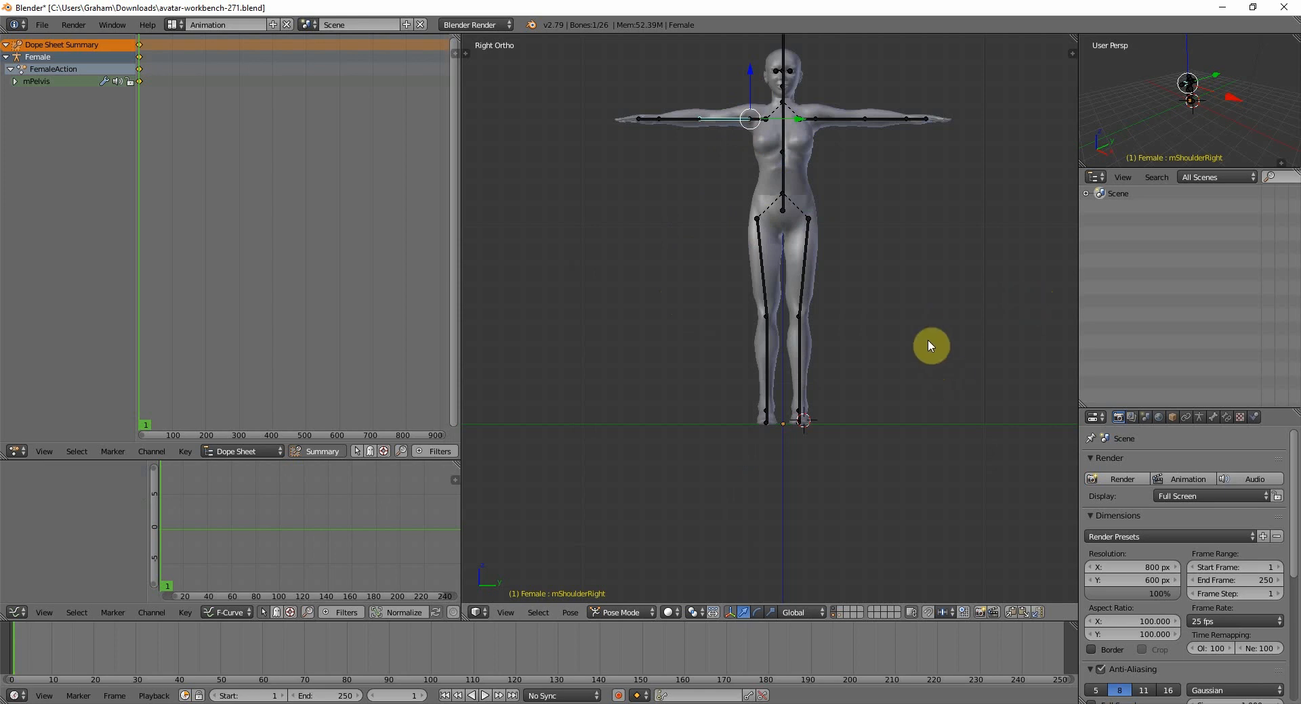
{"action": "key", "text": "i"}
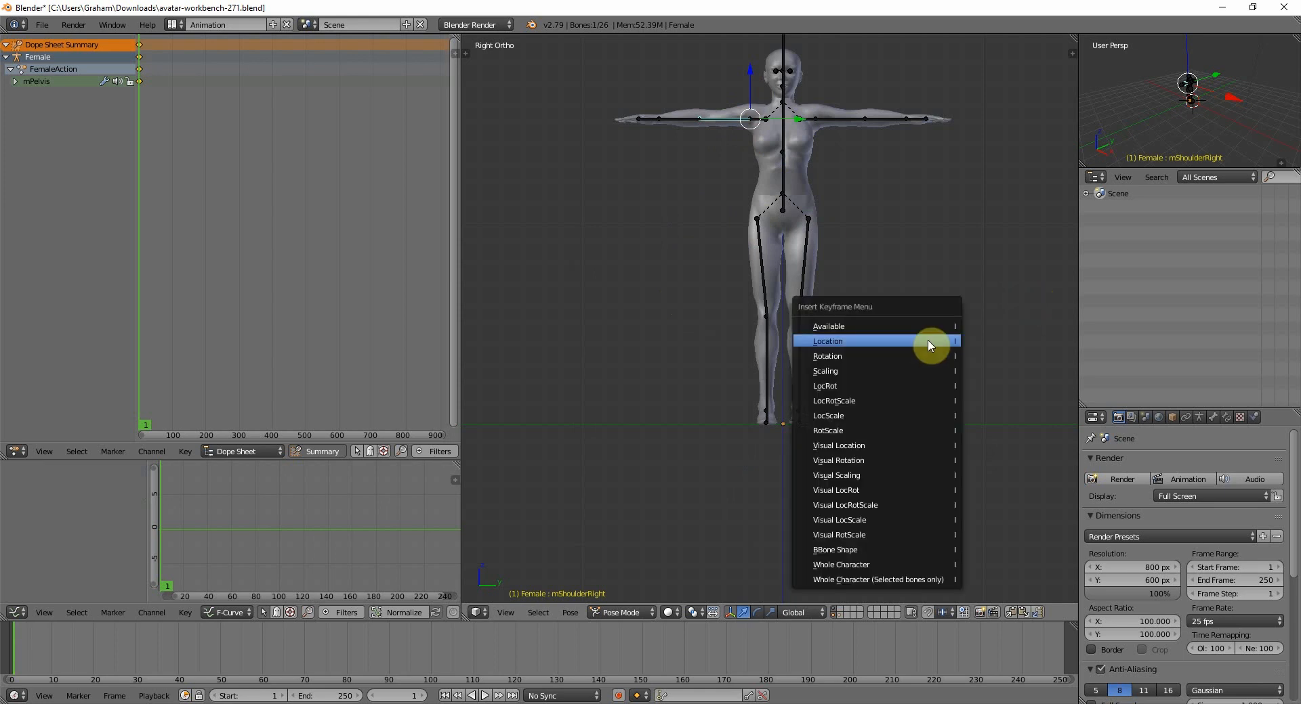
{"action": "left_click", "coordinate": [862, 357]}
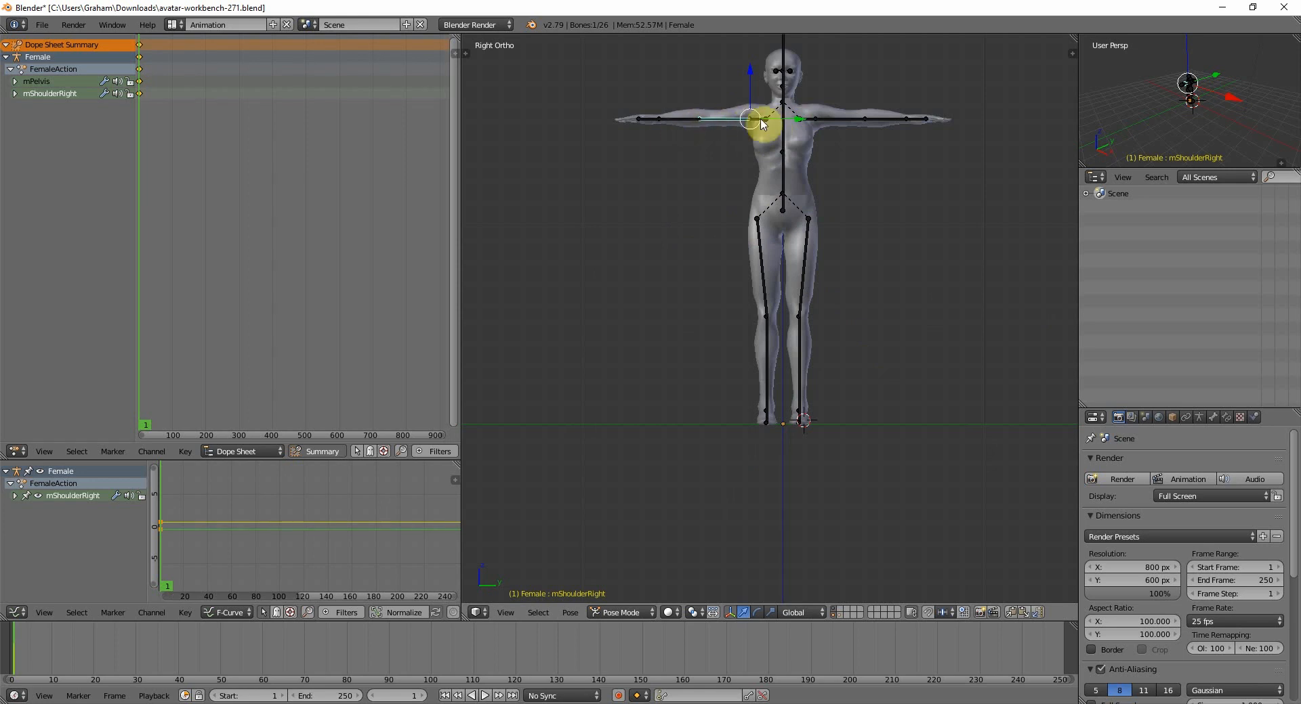
{"action": "right_click", "coordinate": [804, 253]}
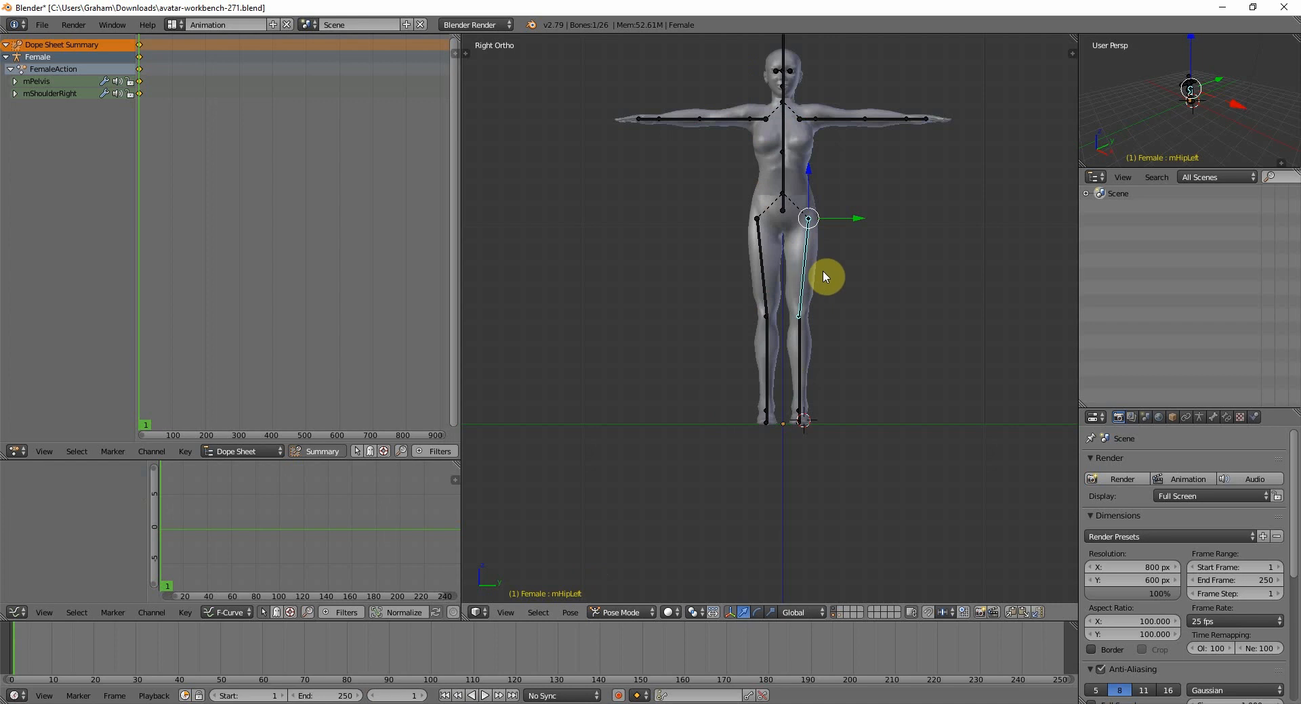
{"action": "key", "text": "i"}
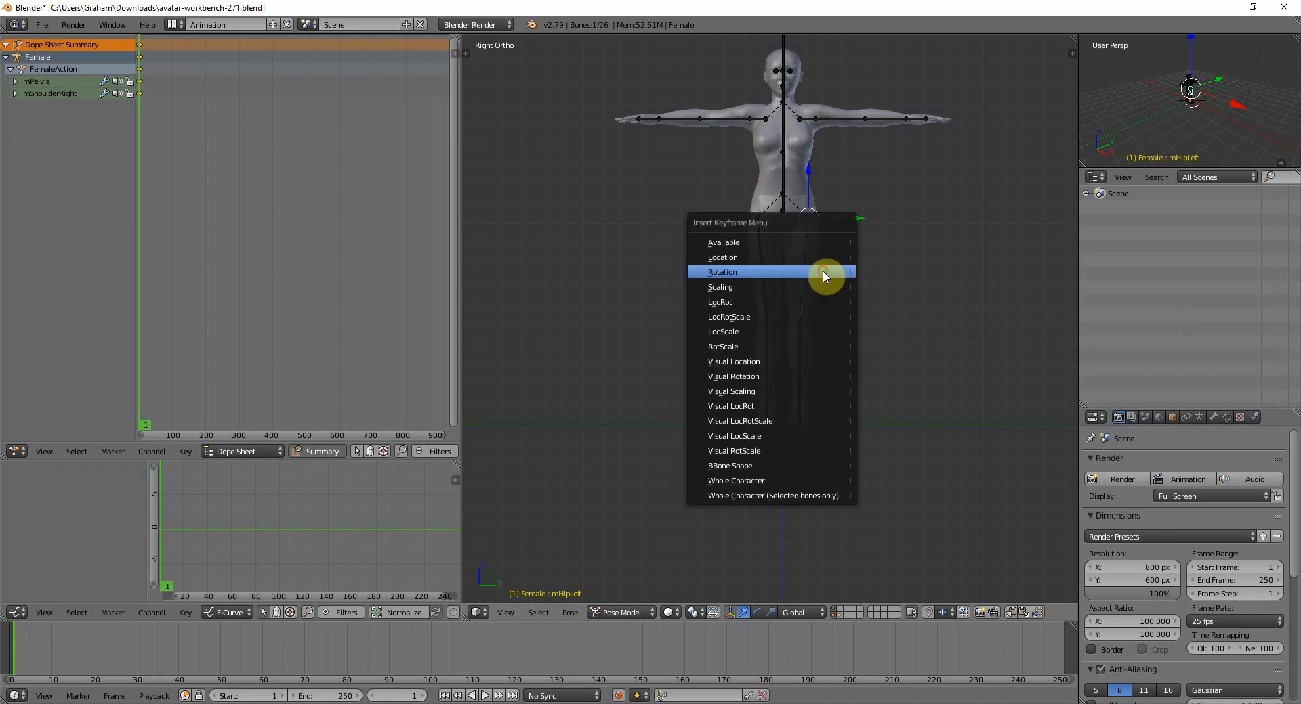
{"action": "left_click", "coordinate": [823, 275]}
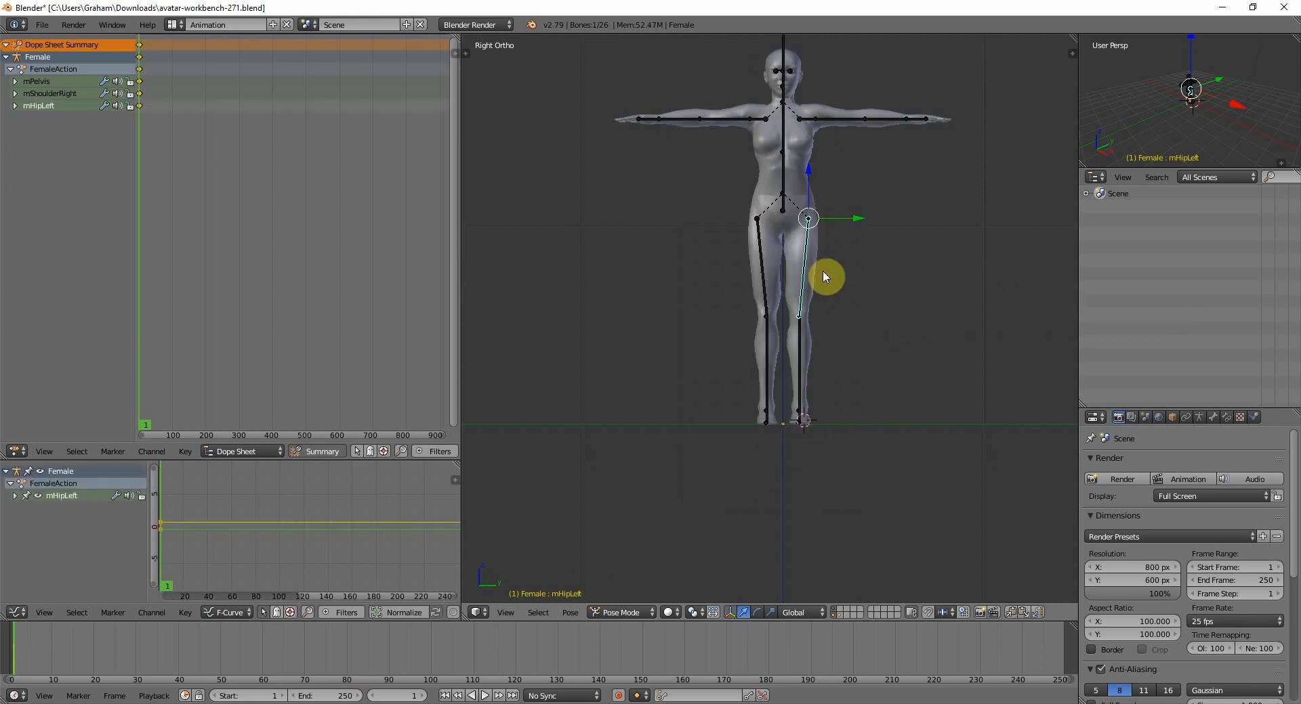
Set the current frame to 50.
{"action": "left_click", "coordinate": [405, 696]}
{"action": "type", "text": "50"}
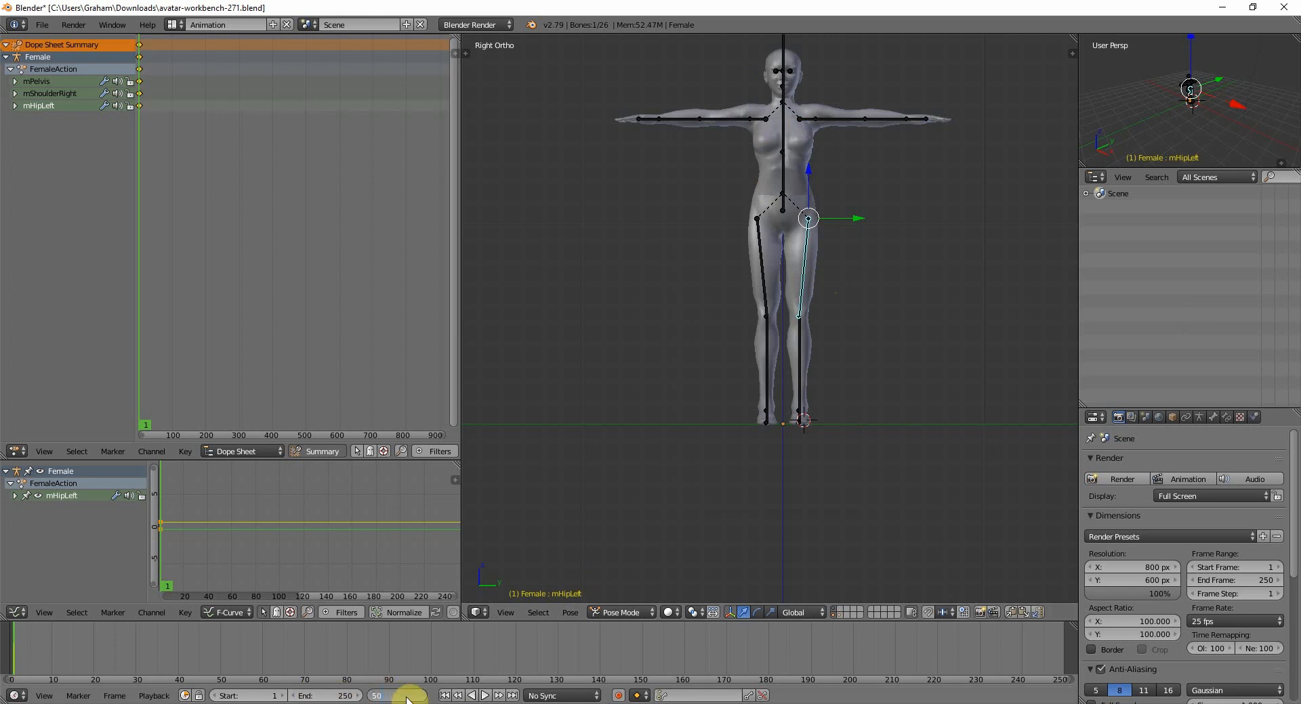
{"action": "key", "text": "Return"}
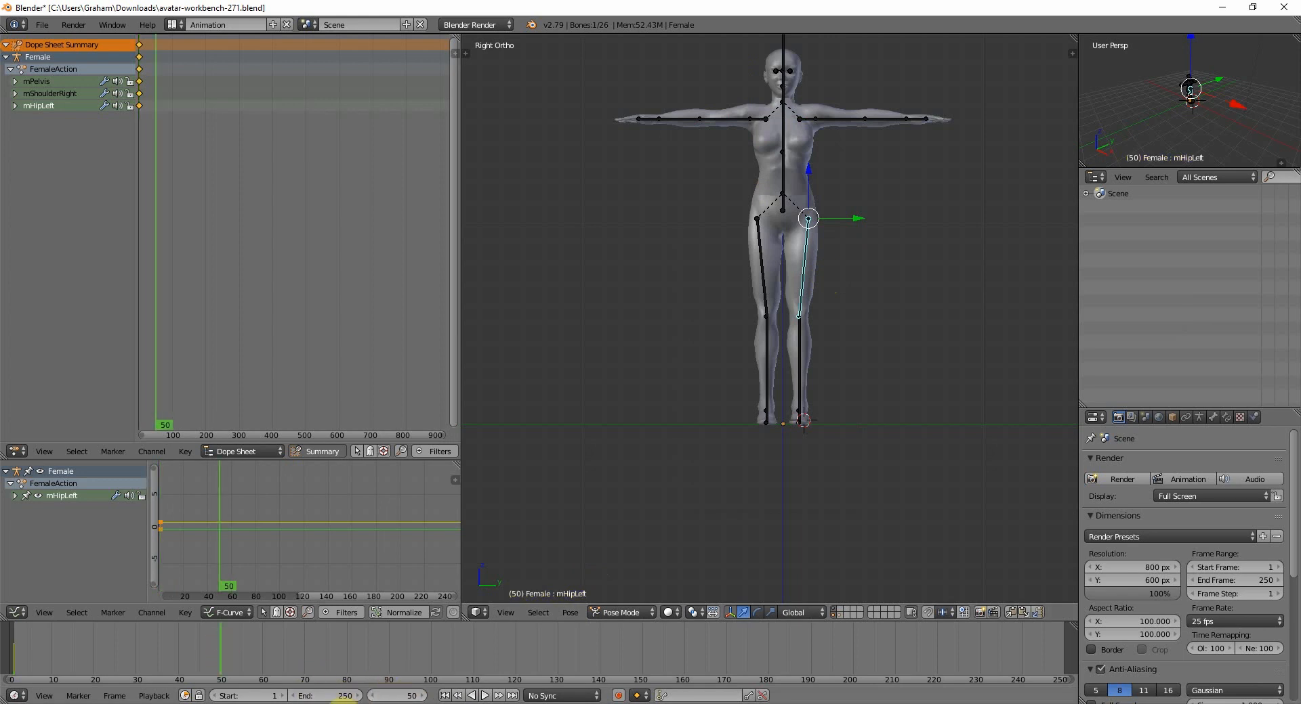
Set the animation's end frame to 50.
{"action": "left_click", "coordinate": [340, 698]}
{"action": "type", "text": "50"}
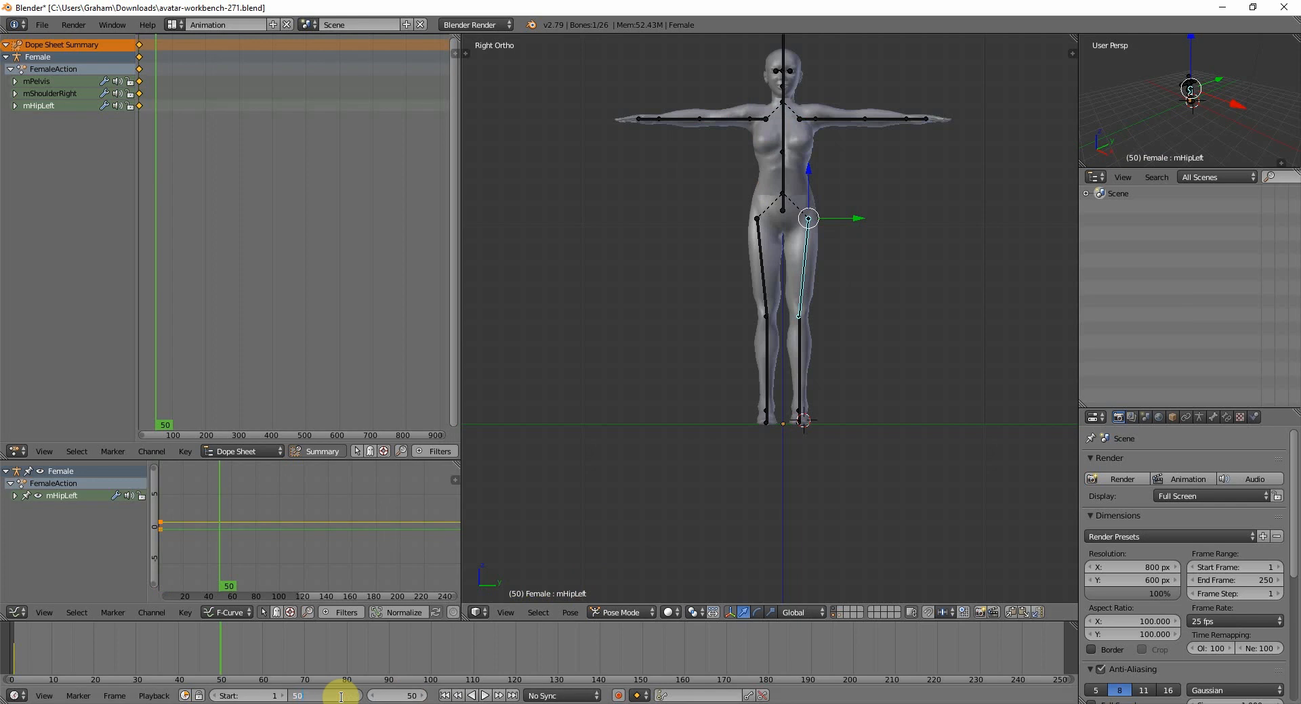
{"action": "key", "text": "Return"}
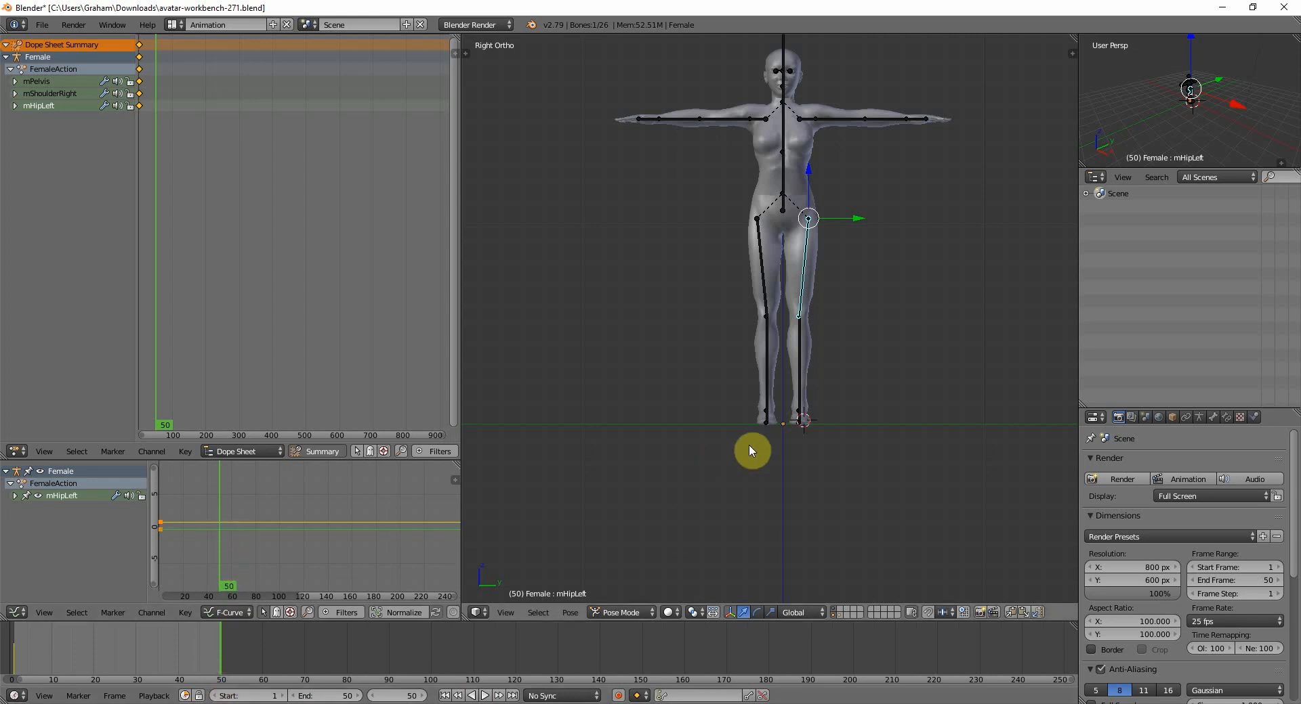
Rotate the mShoulderRight bone so the arm hangs down beside the body and insert a Rotation keyframe at frame 50.
{"action": "right_click", "coordinate": [731, 120]}
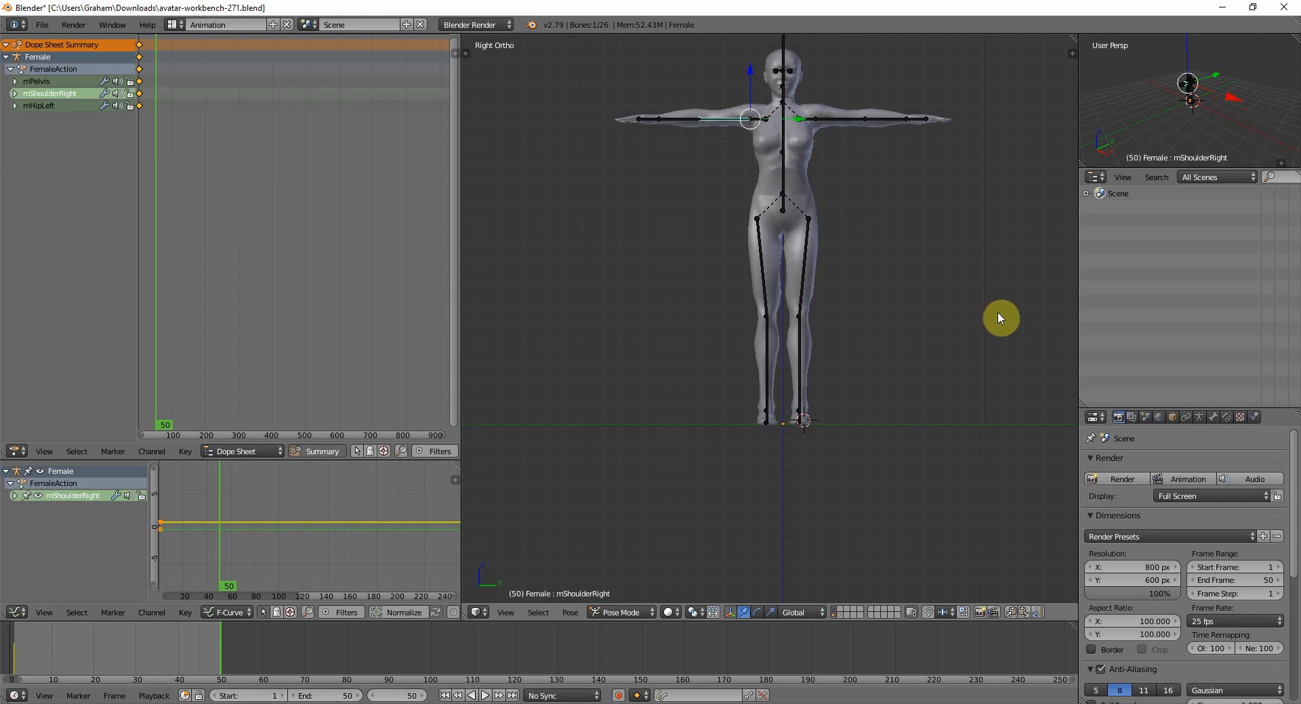
{"action": "key", "text": "r"}
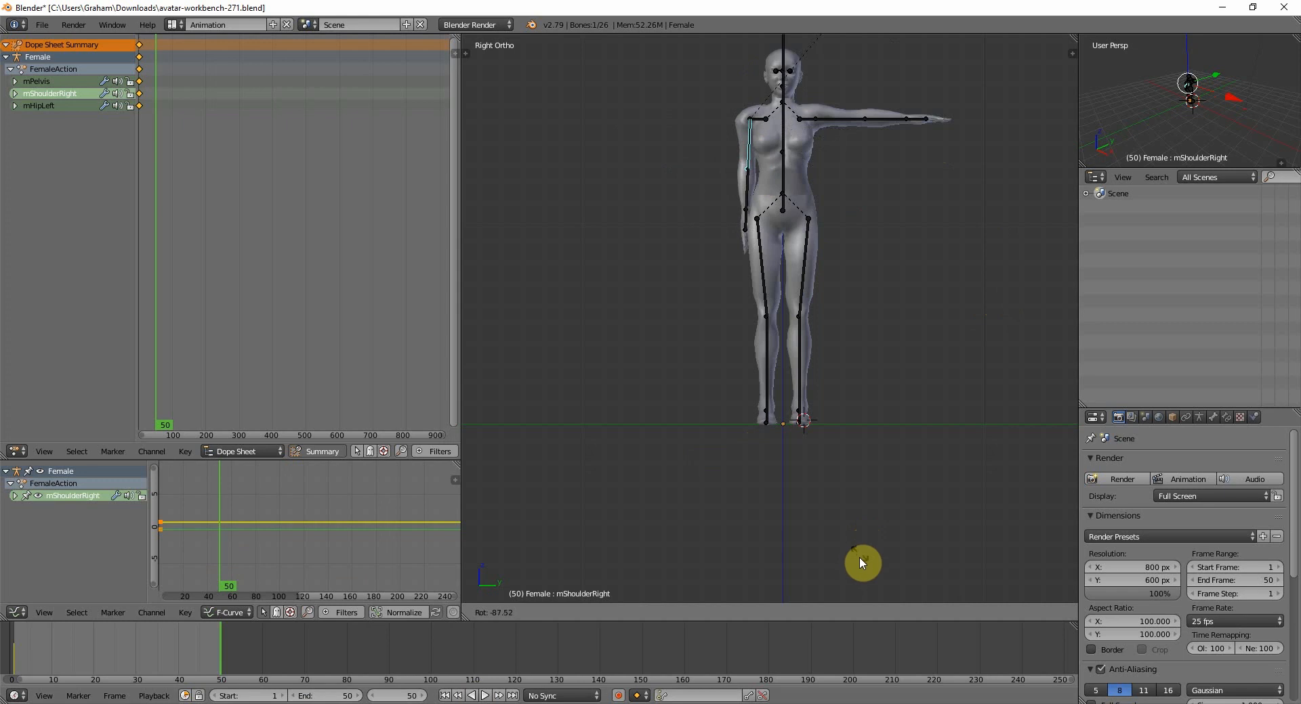
{"action": "left_click", "coordinate": [858, 565]}
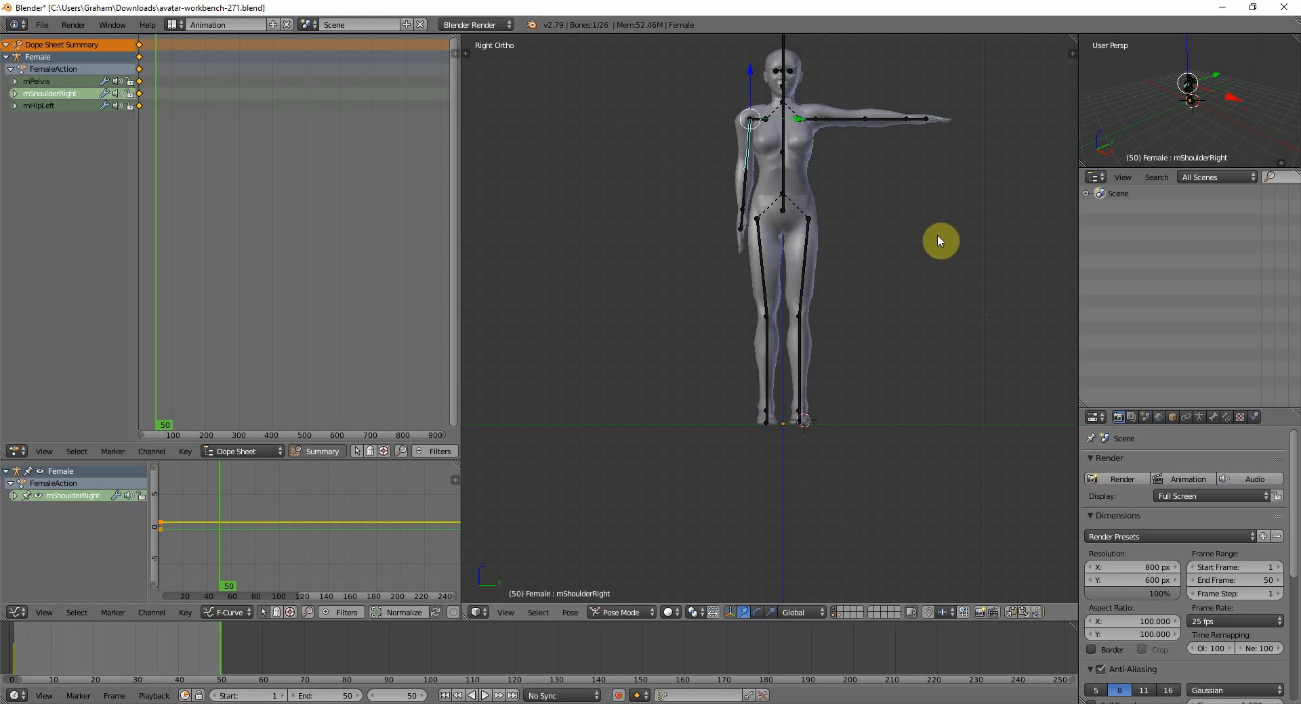
{"action": "key", "text": "i"}
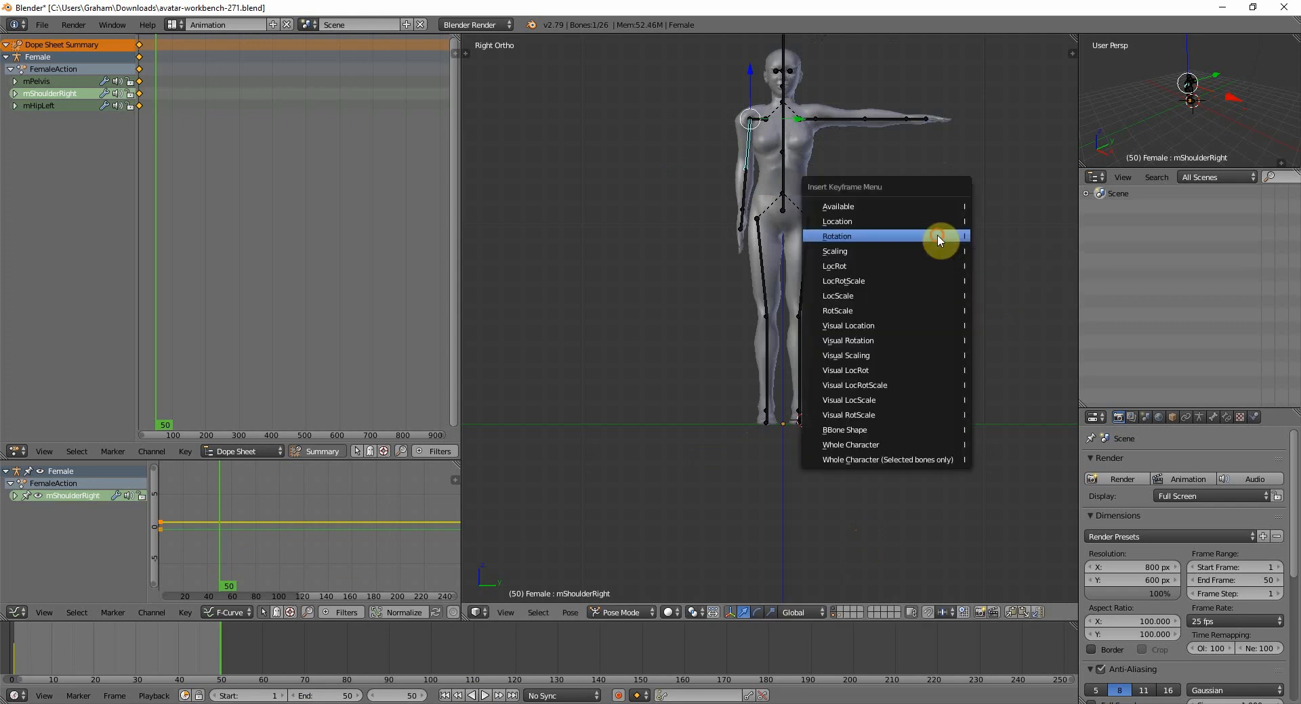
{"action": "left_click", "coordinate": [939, 237]}
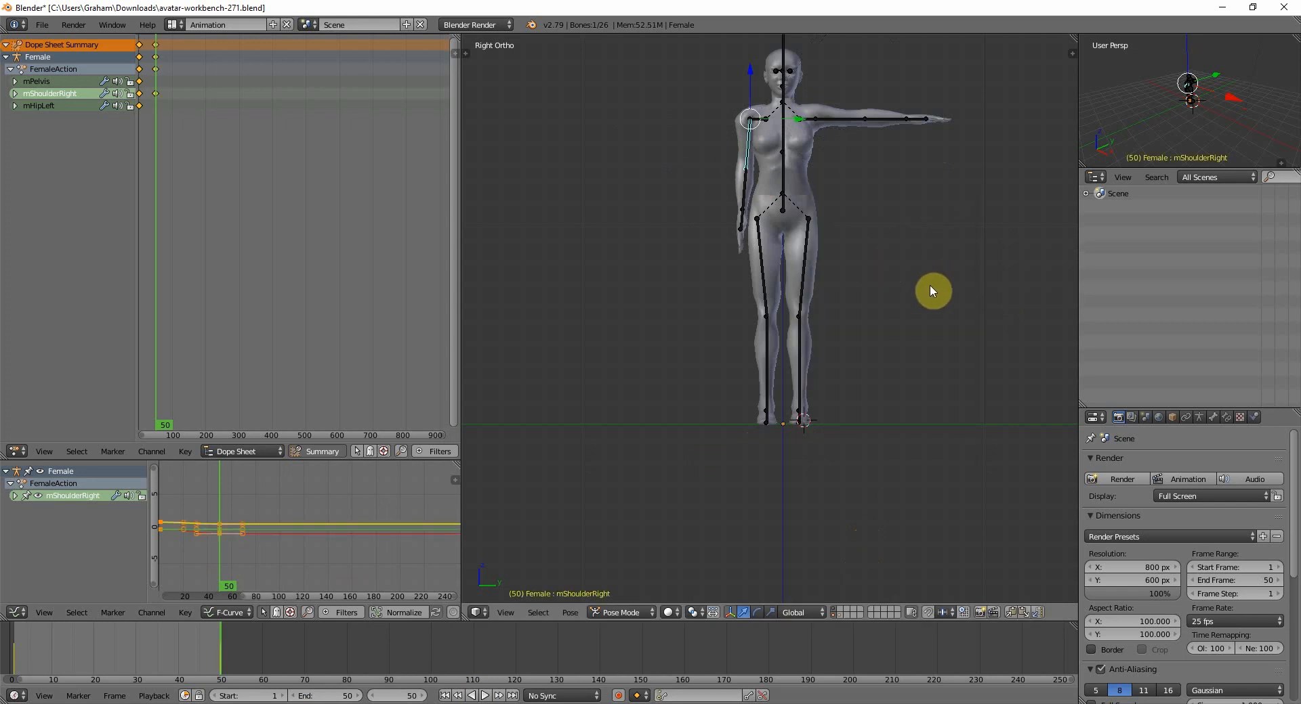
In front orthographic view, rotate the mHipLeft bone to raise the leg horizontally forward and insert a Rotation keyframe at frame 50.
{"action": "right_click", "coordinate": [806, 256]}
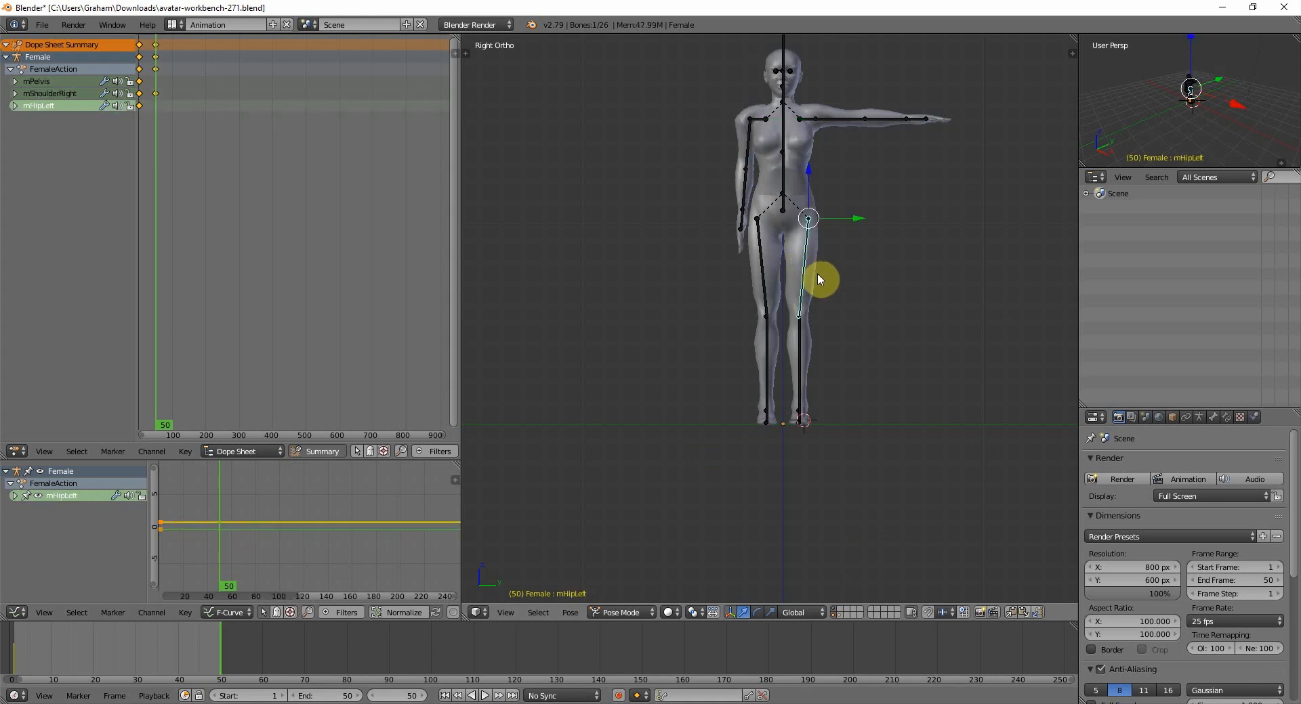
{"action": "key", "text": "KP_1"}
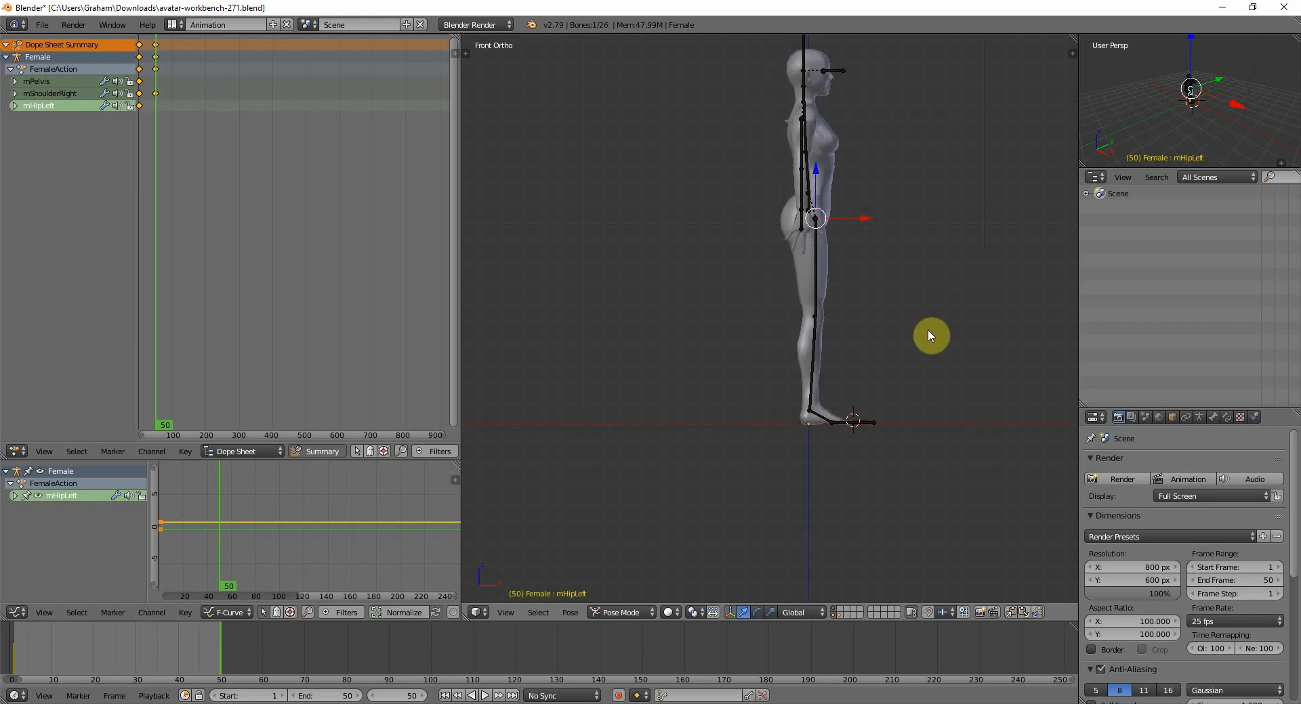
{"action": "key", "text": "r"}
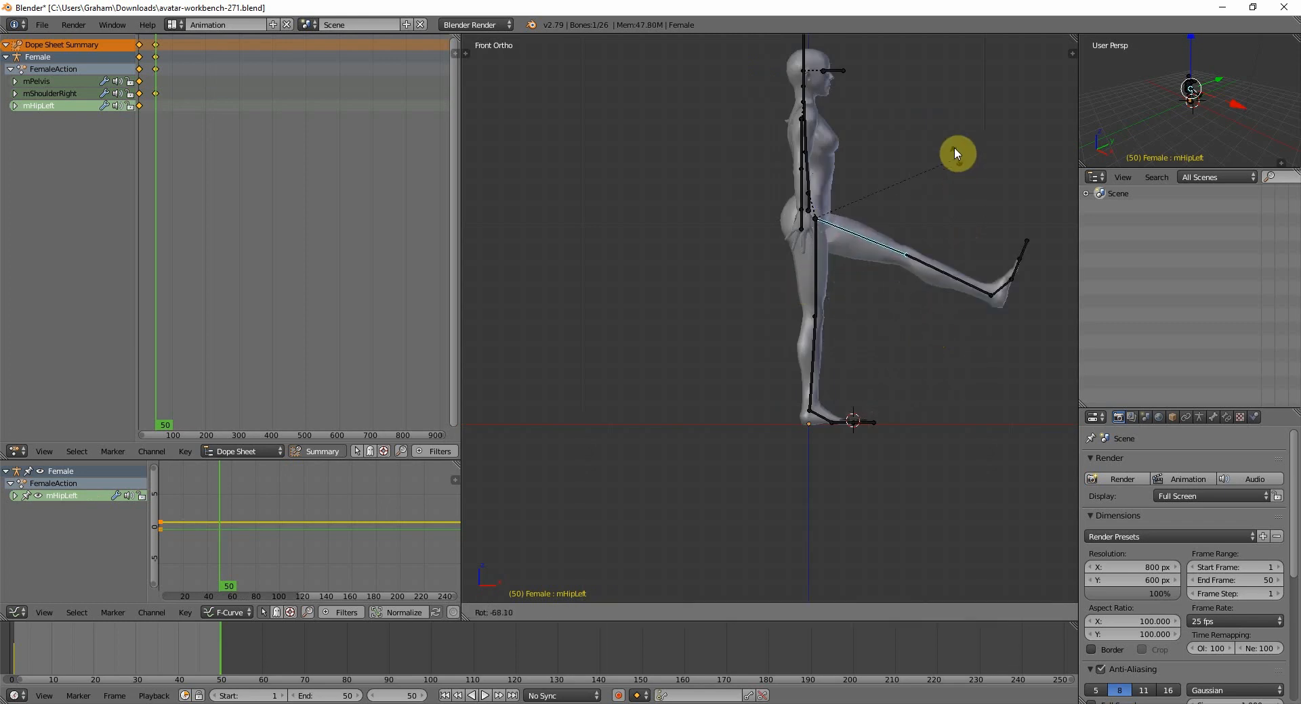
{"action": "left_click", "coordinate": [940, 99]}
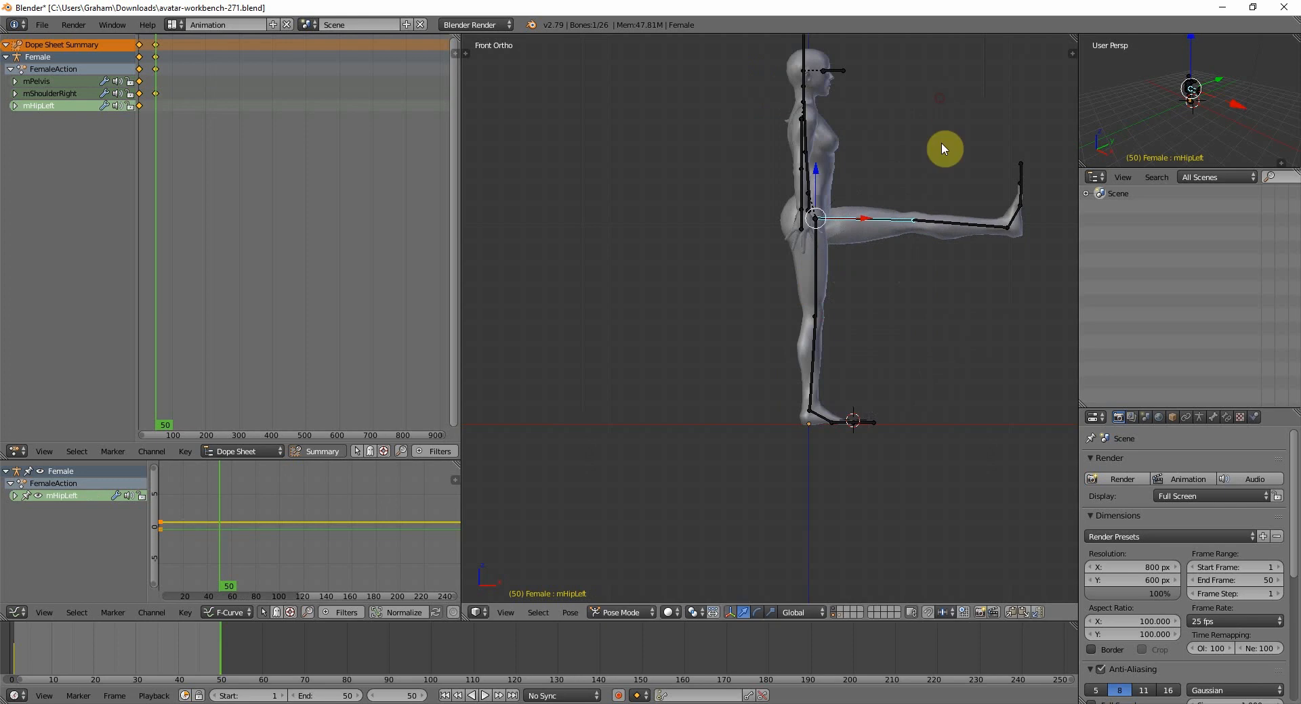
{"action": "key", "text": "i"}
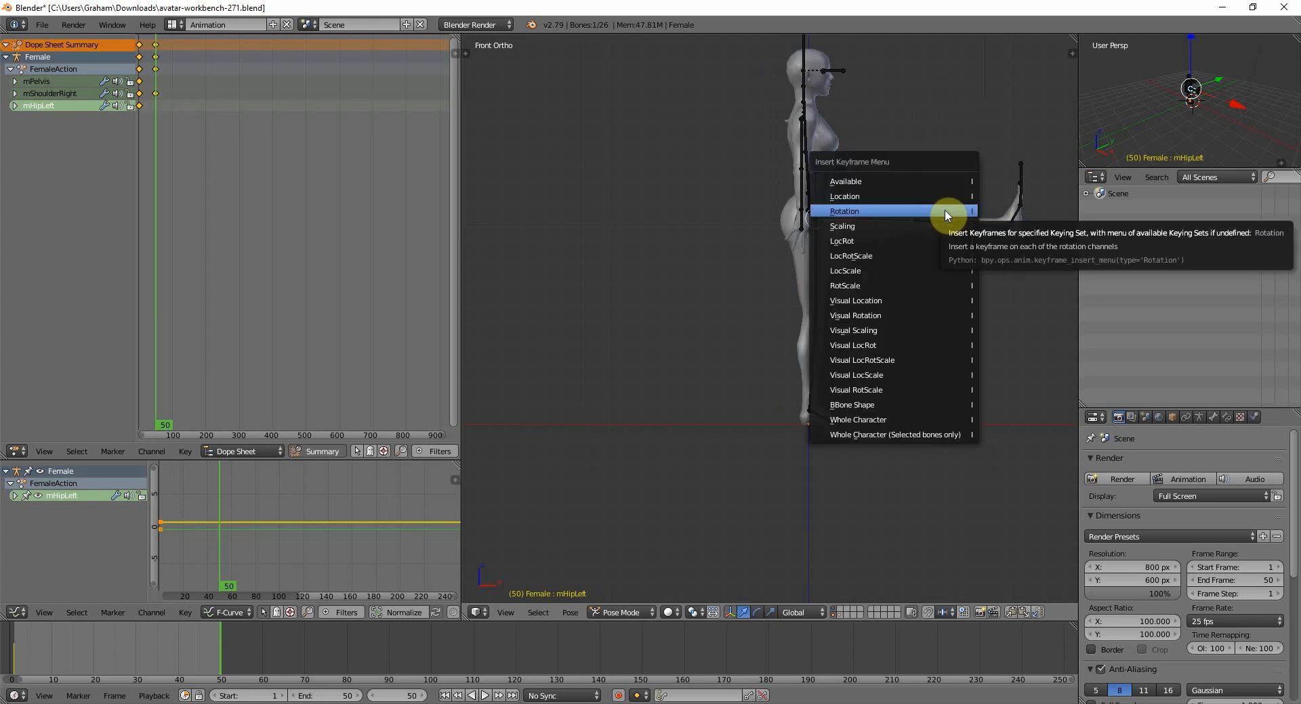
{"action": "left_click", "coordinate": [947, 215]}
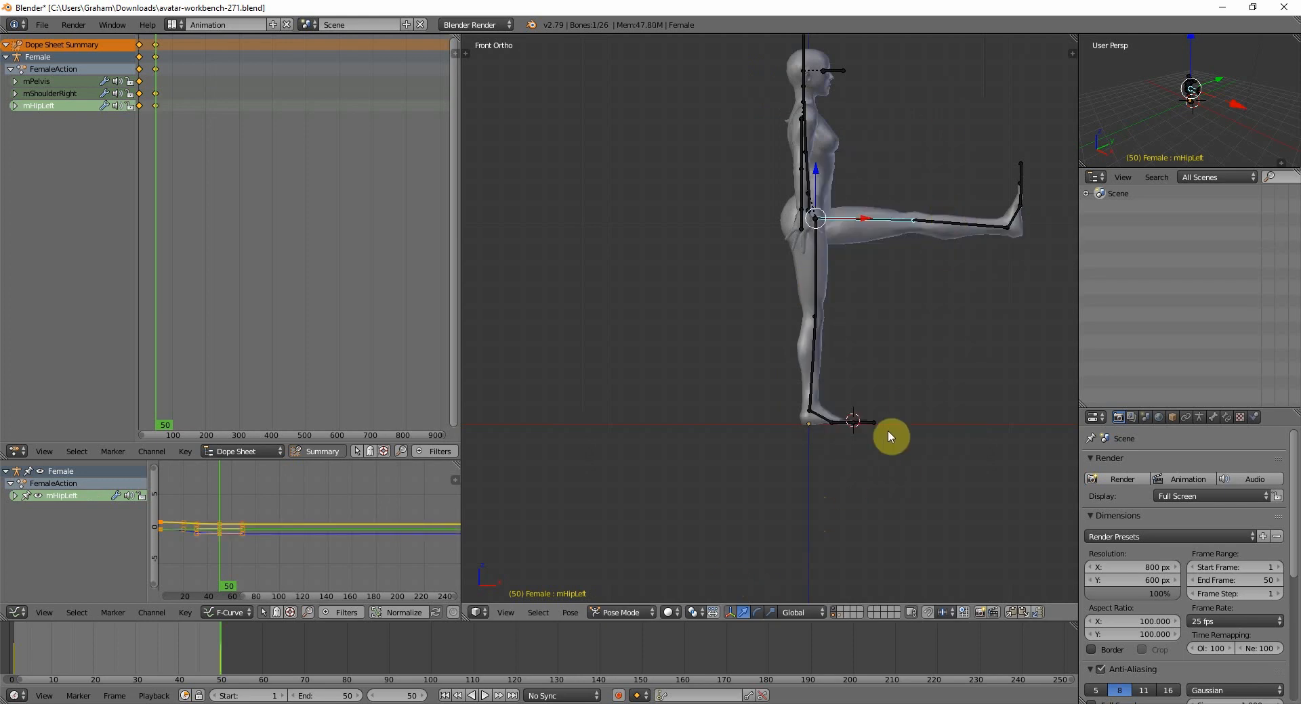
Play the arm and leg animation on the avatar from an angled view, stop it, and return to frame 1.
{"action": "middle_click_drag", "start_coordinate": [914, 424], "coordinate": [847, 438]}
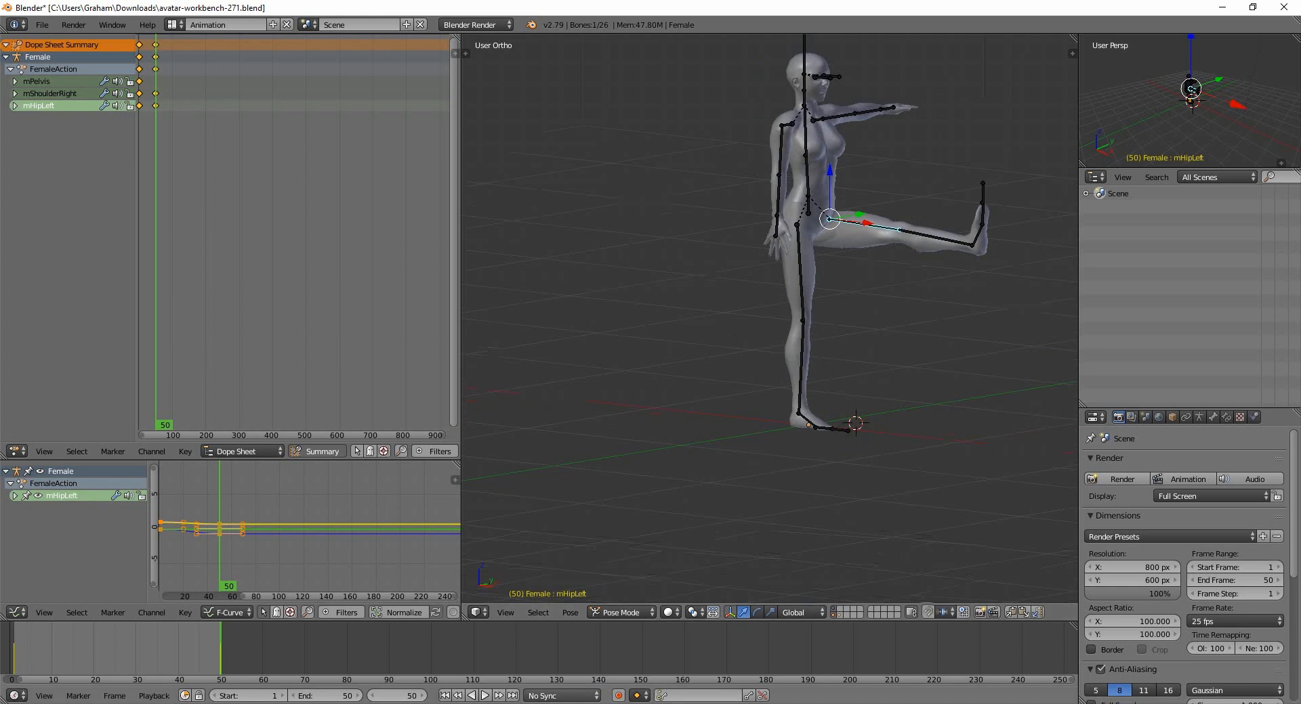
{"action": "left_click", "coordinate": [485, 696]}
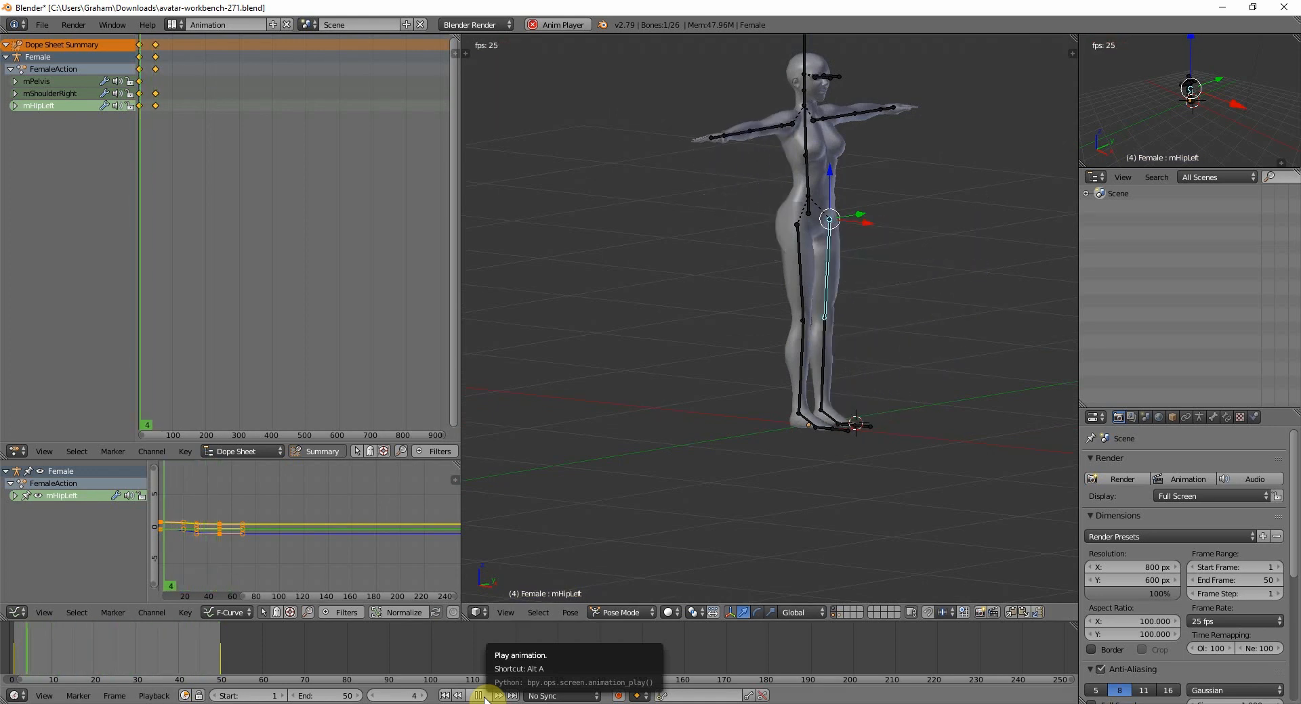
{"action": "left_click", "coordinate": [481, 697]}
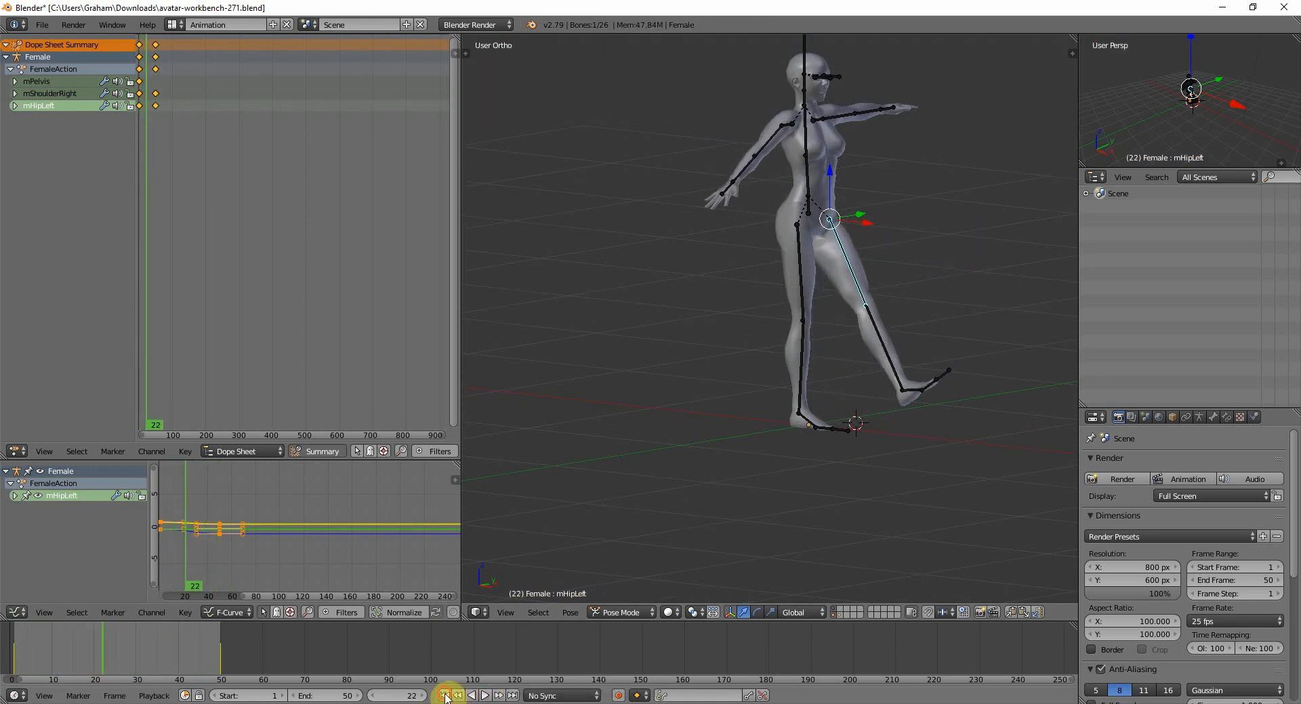
{"action": "left_click", "coordinate": [444, 695]}
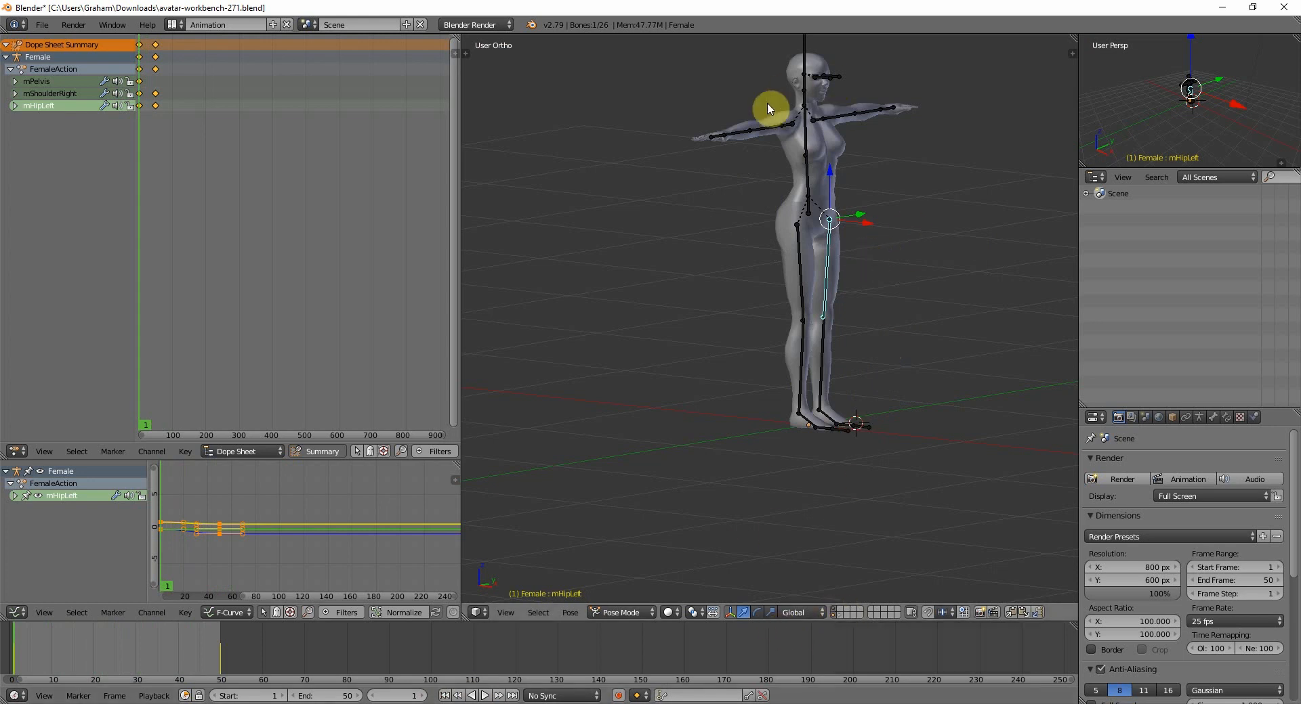
Show only the armature's layer, hiding the avatar mesh, and switch the armature to Object Mode.
{"action": "left_click", "coordinate": [838, 613]}
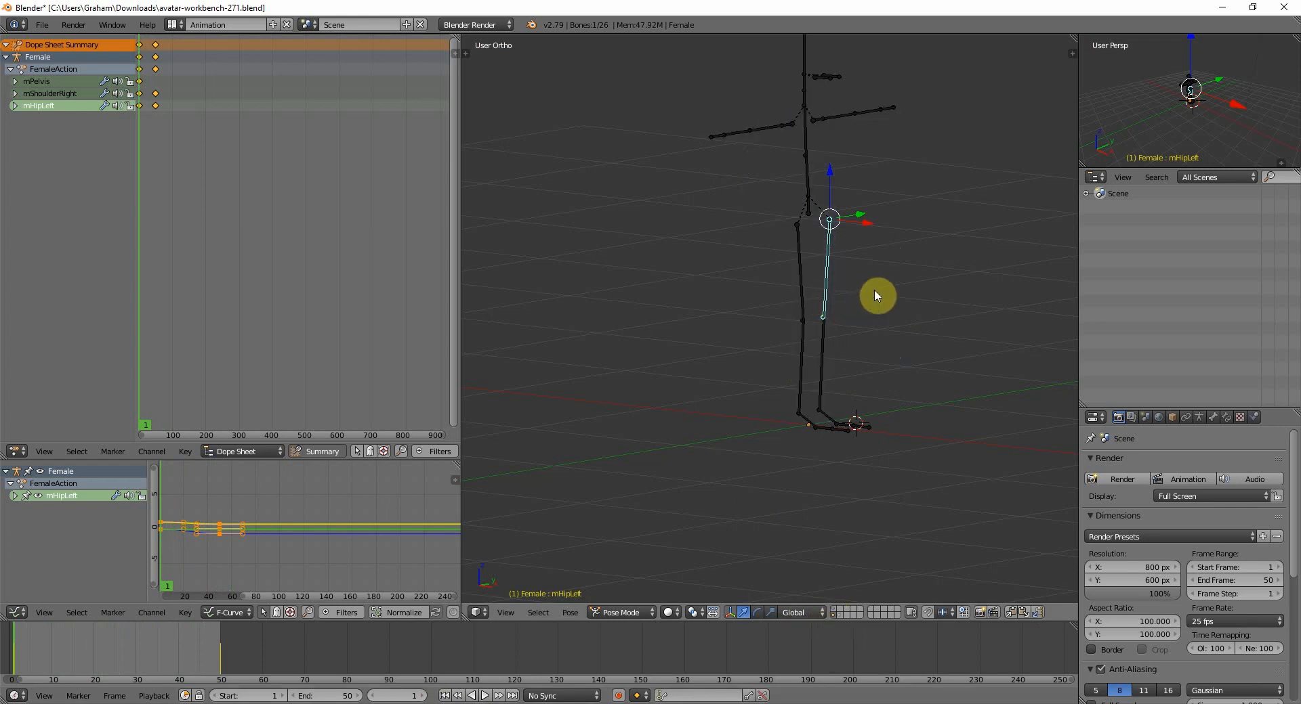
{"action": "key", "text": "Tab"}
{"action": "left_click", "coordinate": [758, 294]}
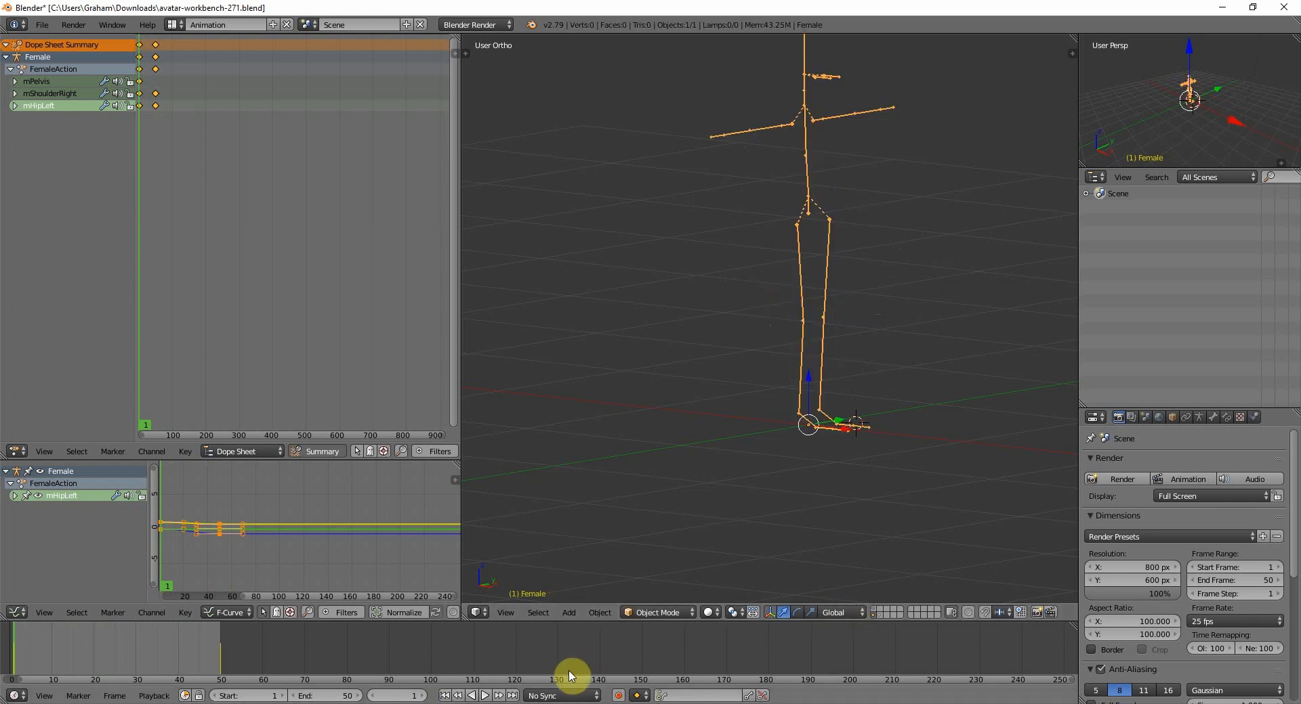
Play the animation on the armature alone, stop it, and return to frame 1.
{"action": "left_click", "coordinate": [483, 698]}
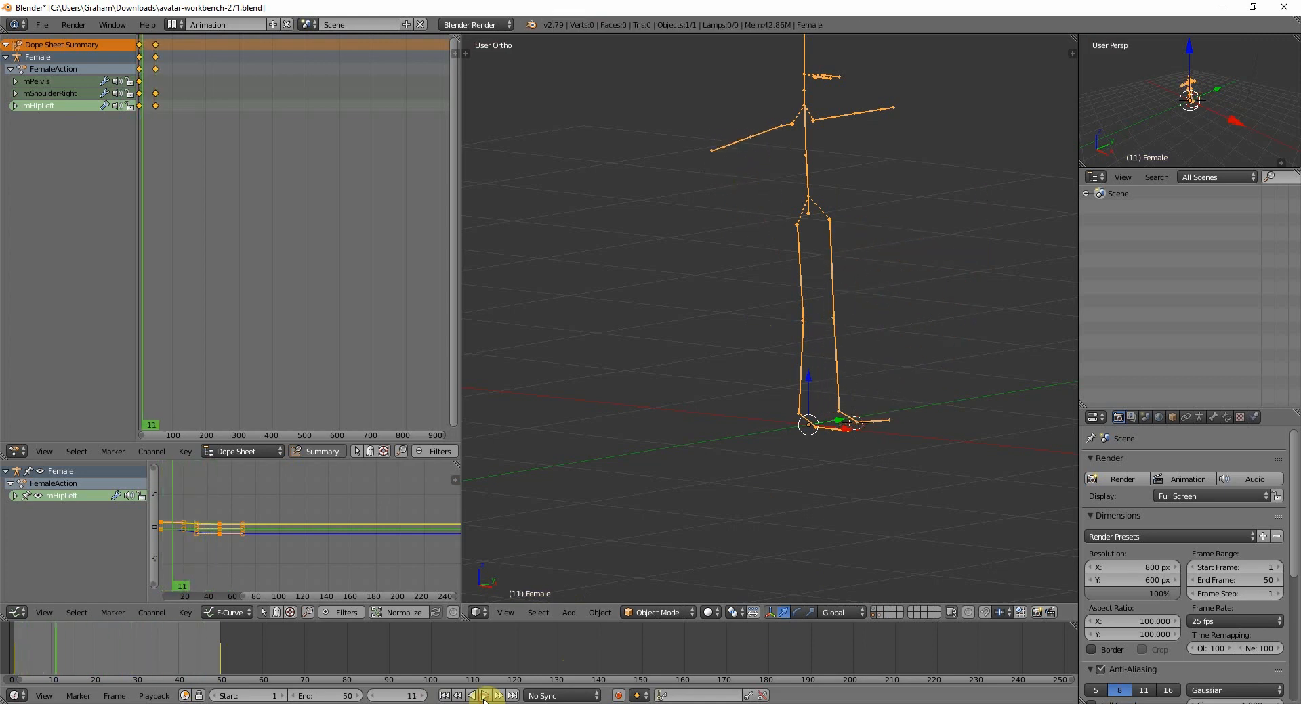
{"action": "left_click", "coordinate": [483, 697]}
{"action": "left_click", "coordinate": [444, 696]}
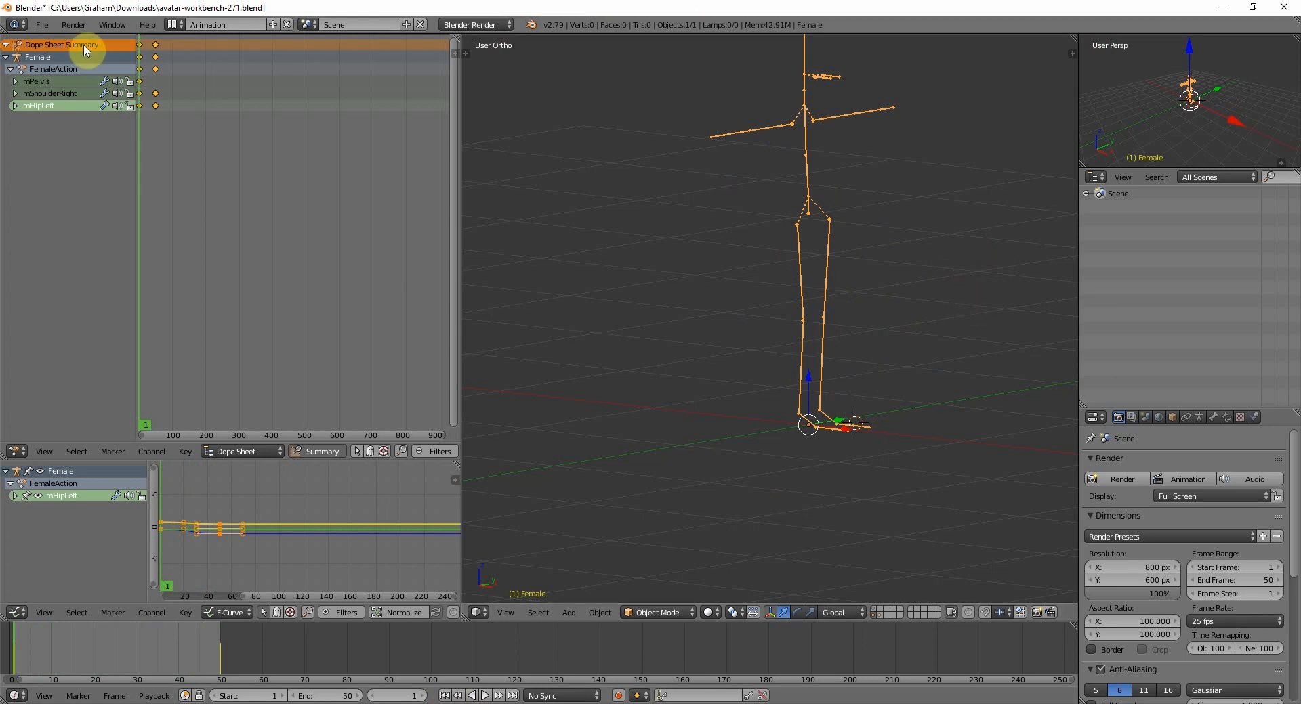
Set up a Motion Capture (.bvh) export to the Desktop folder with Root Translation Only enabled.
{"action": "left_click", "coordinate": [42, 24]}
{"action": "mouse_move", "coordinate": [54, 295]}
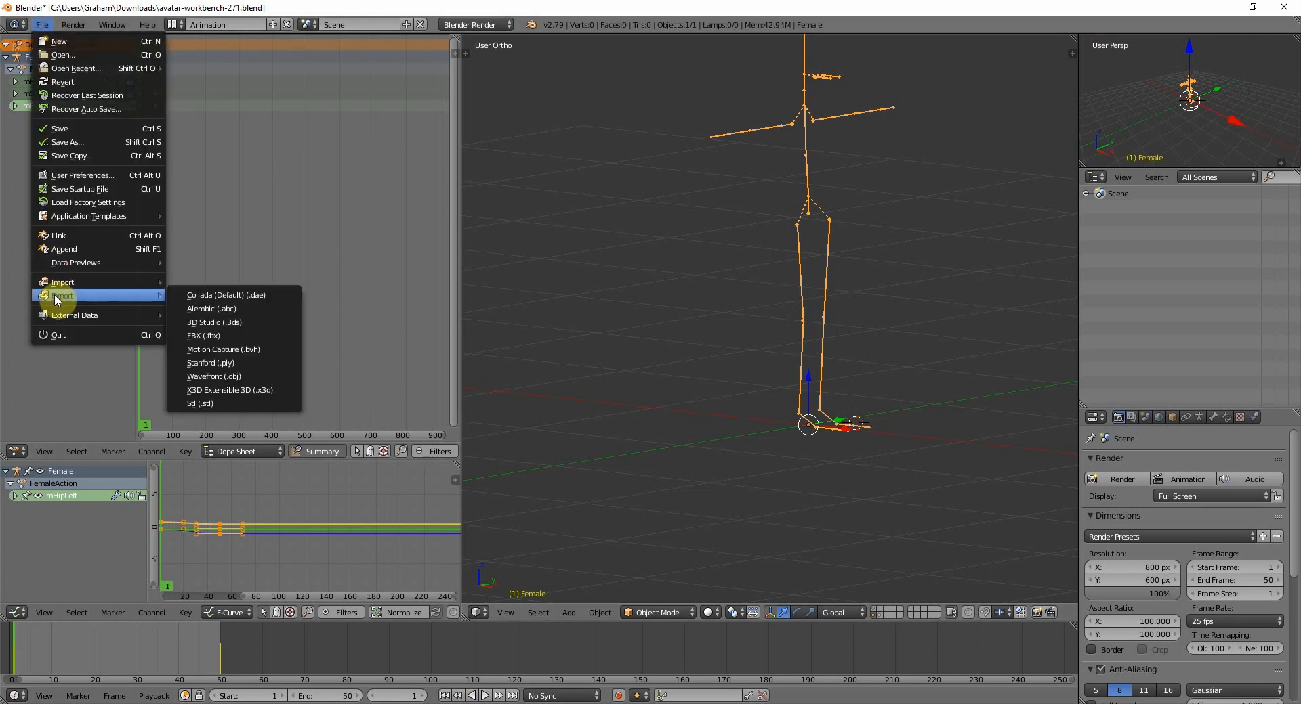
{"action": "left_click", "coordinate": [237, 349]}
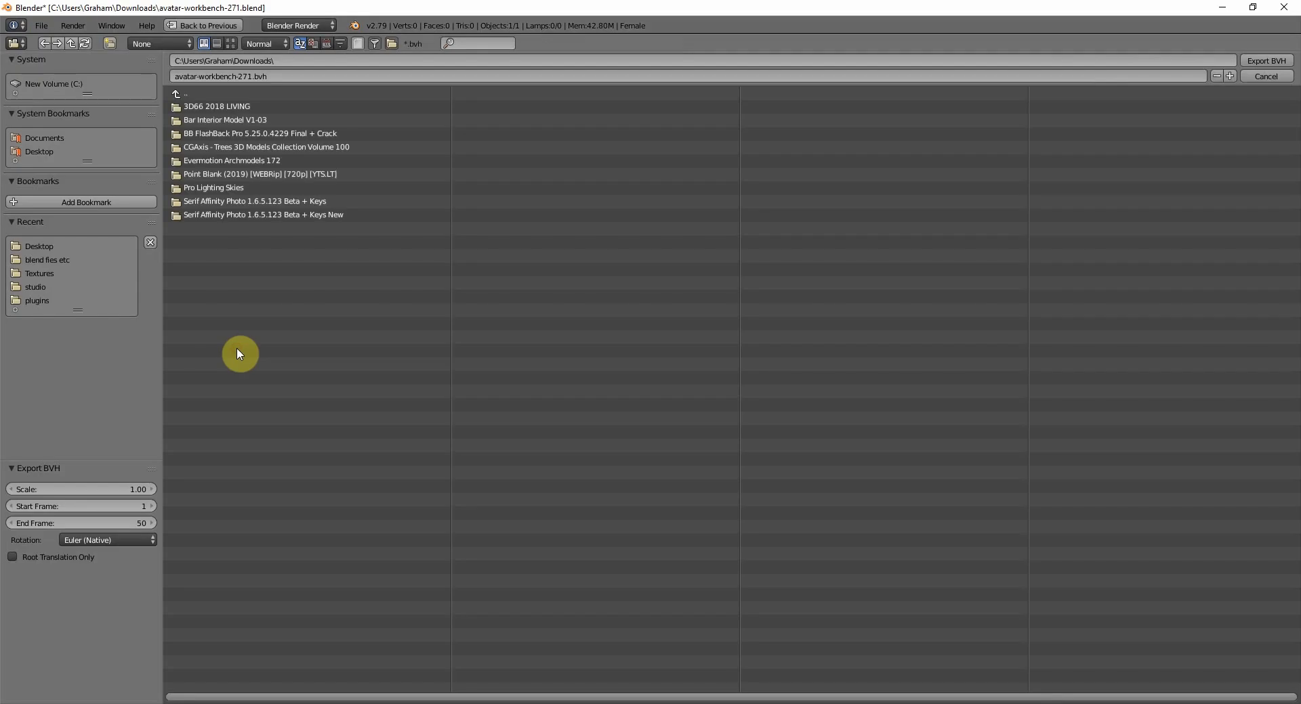
{"action": "left_click", "coordinate": [35, 152]}
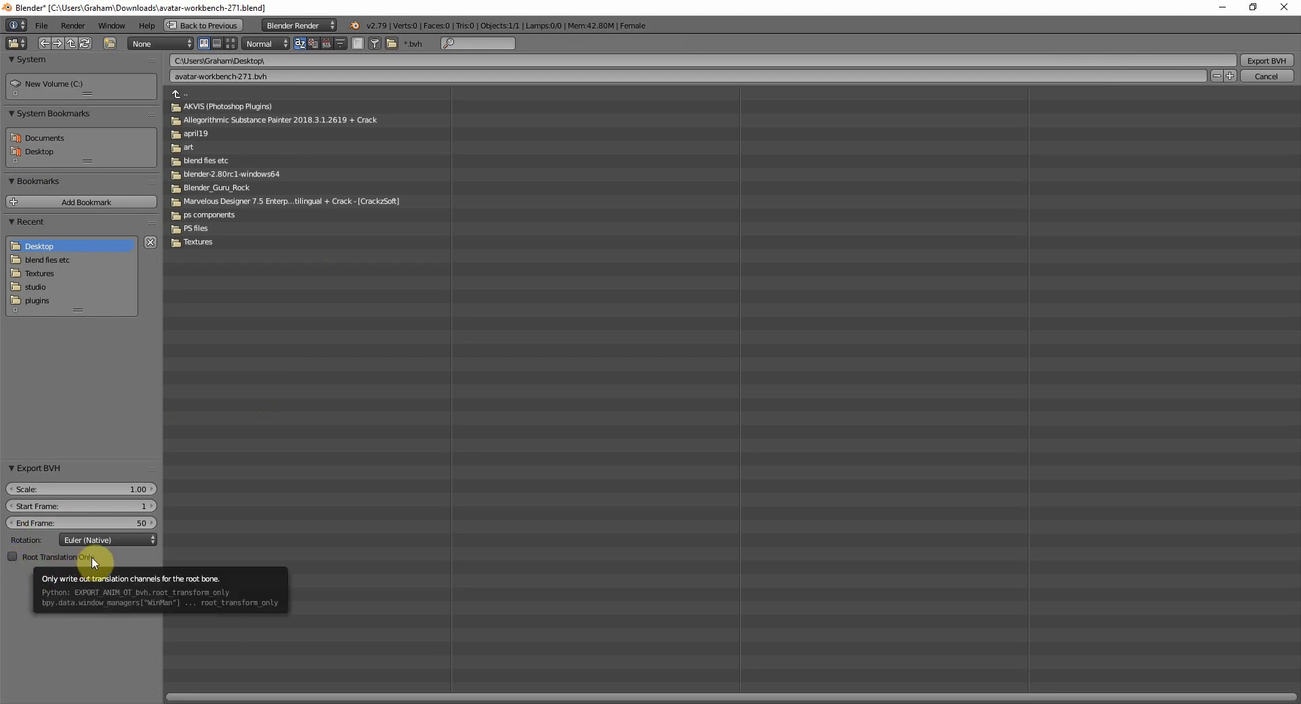
{"action": "left_click", "coordinate": [13, 558]}
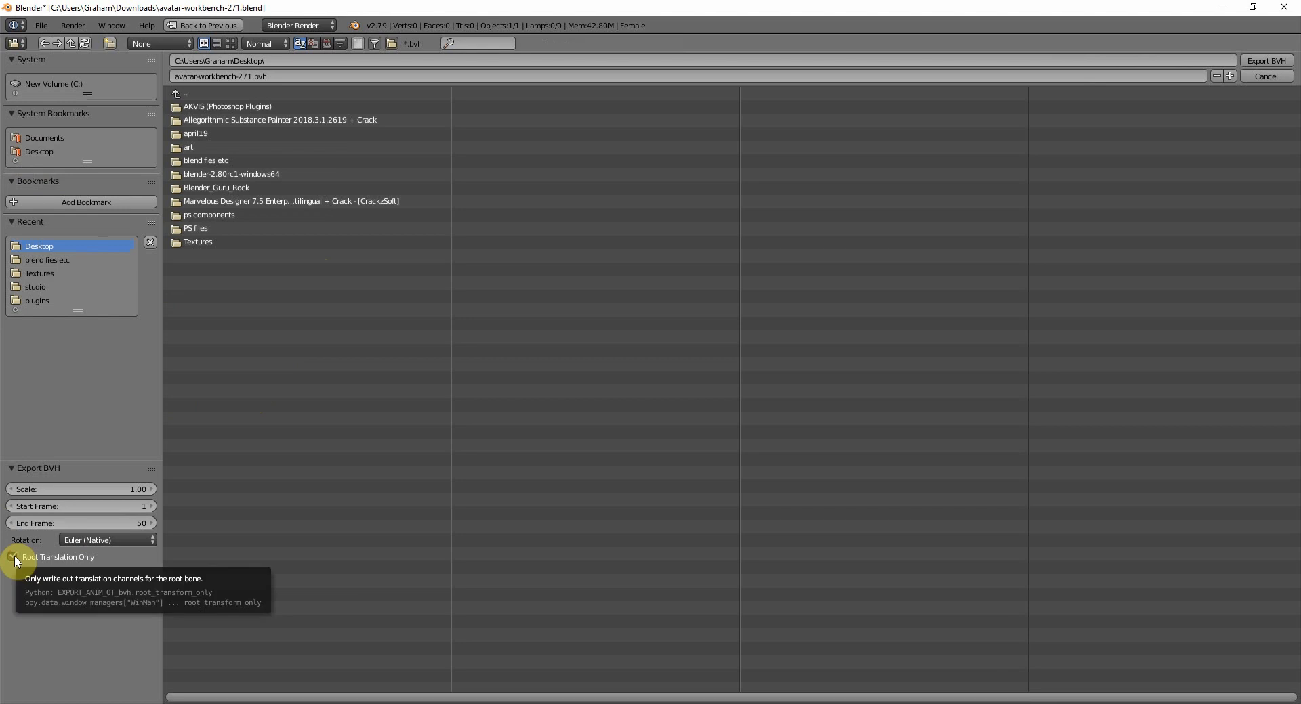
Name the export file test and export the BVH.
{"action": "left_click", "coordinate": [298, 77]}
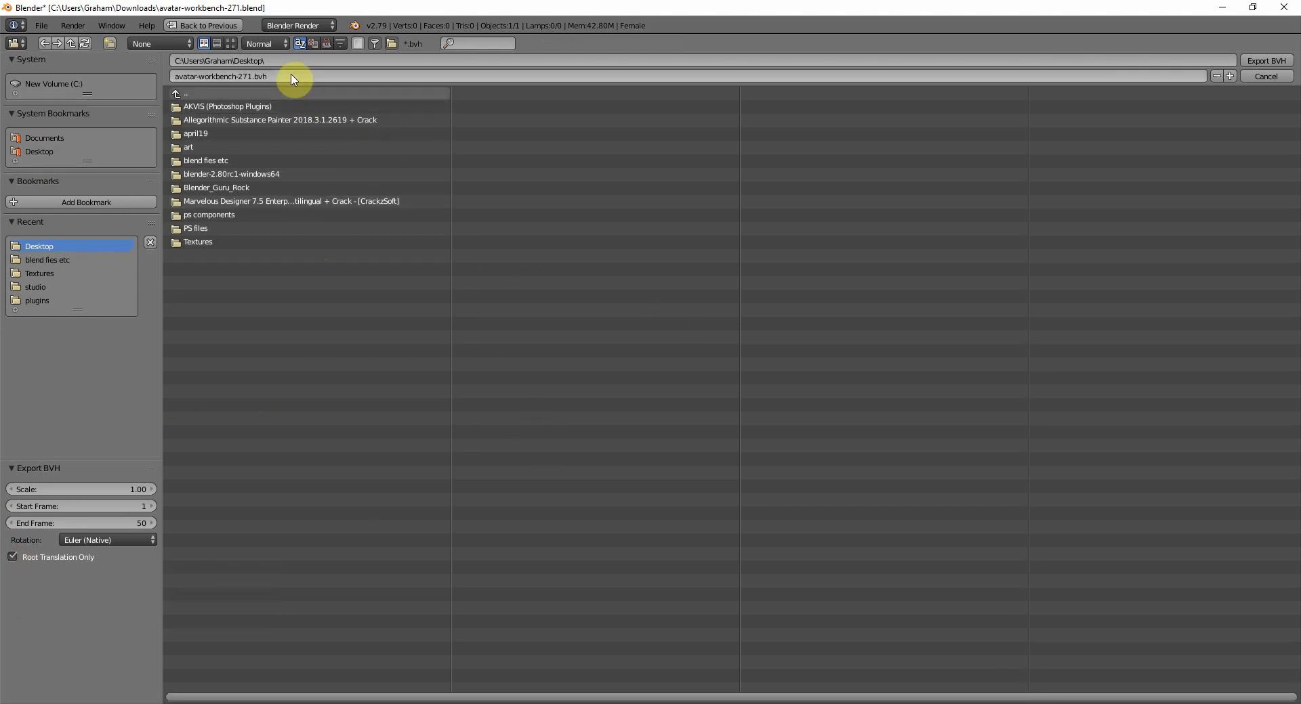
{"action": "type", "text": "test"}
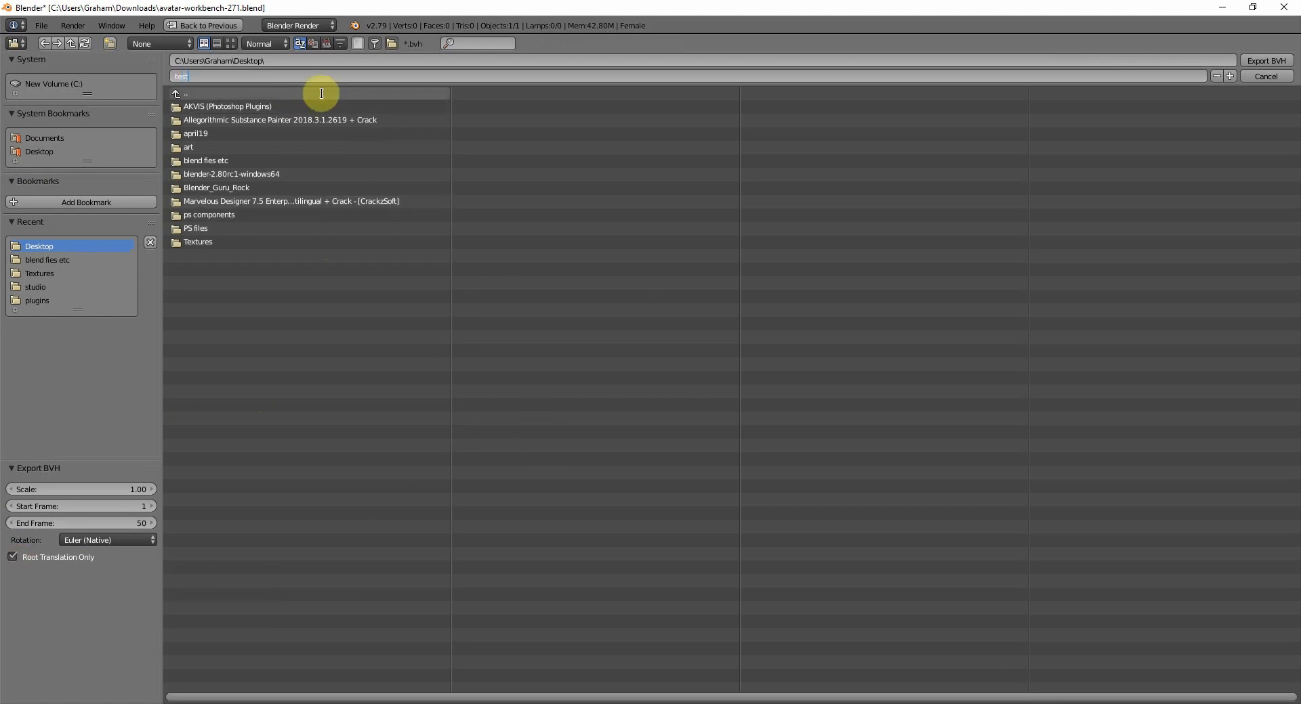
{"action": "key", "text": "Return"}
{"action": "left_click", "coordinate": [1253, 63]}
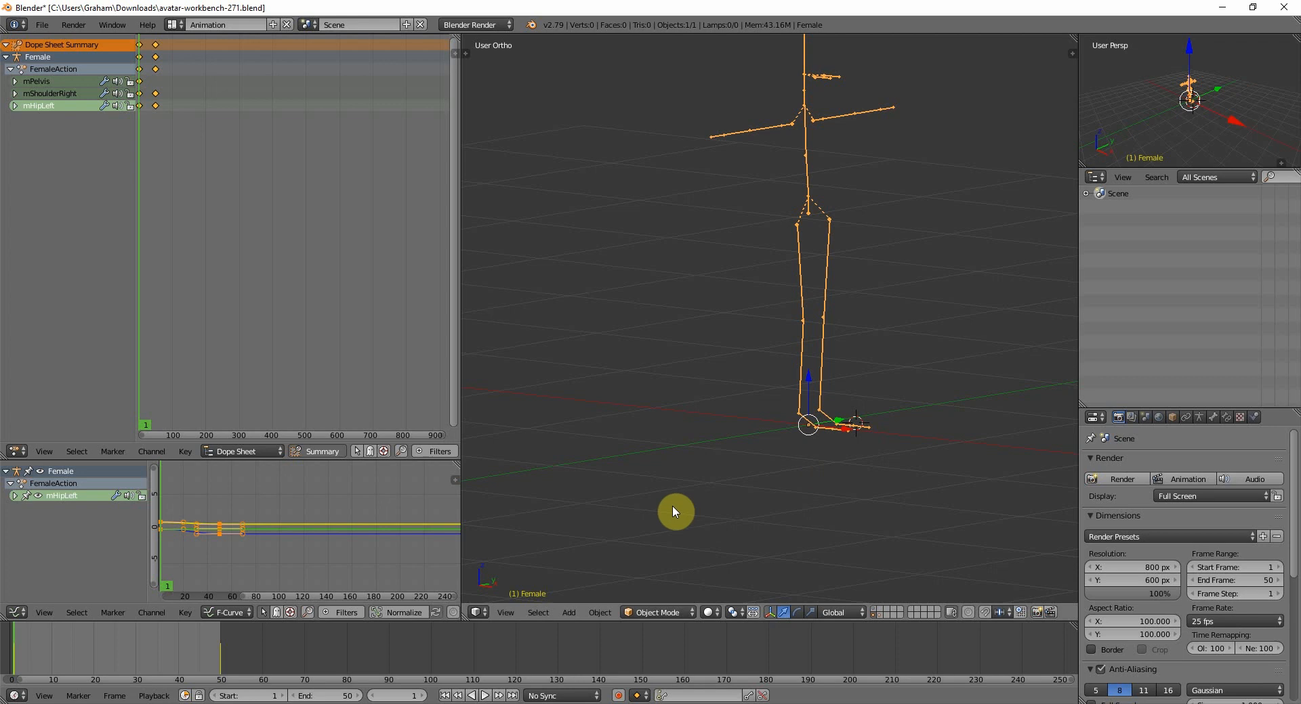
{"action": "scroll", "coordinate": [635, 440], "scroll_direction": "down", "scroll_amount": 4}
{"action": "scroll", "coordinate": [768, 371], "scroll_direction": "up", "scroll_amount": 3}
{"action": "scroll", "coordinate": [768, 371], "scroll_direction": "up", "scroll_amount": 1}
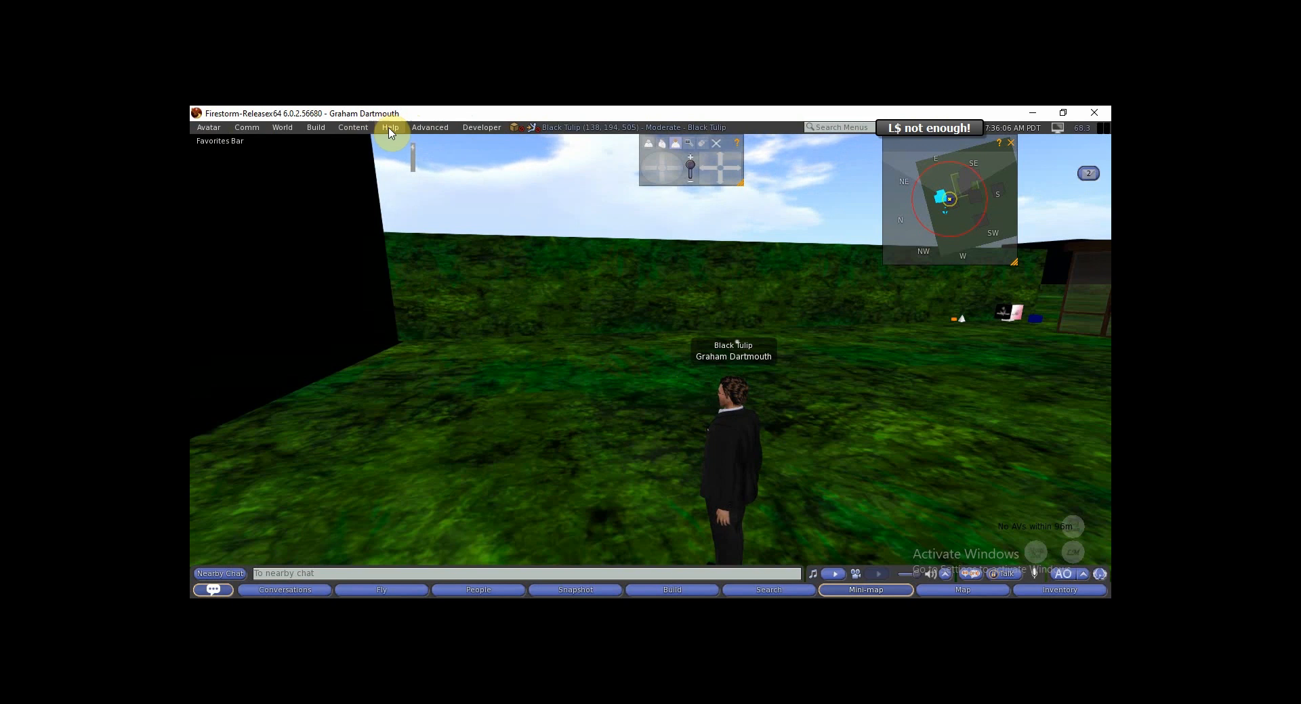
Switch to the Firestorm viewer and open test.bvh from the Desktop for an animation upload.
{"action": "left_click", "coordinate": [314, 128]}
{"action": "mouse_move", "coordinate": [355, 300]}
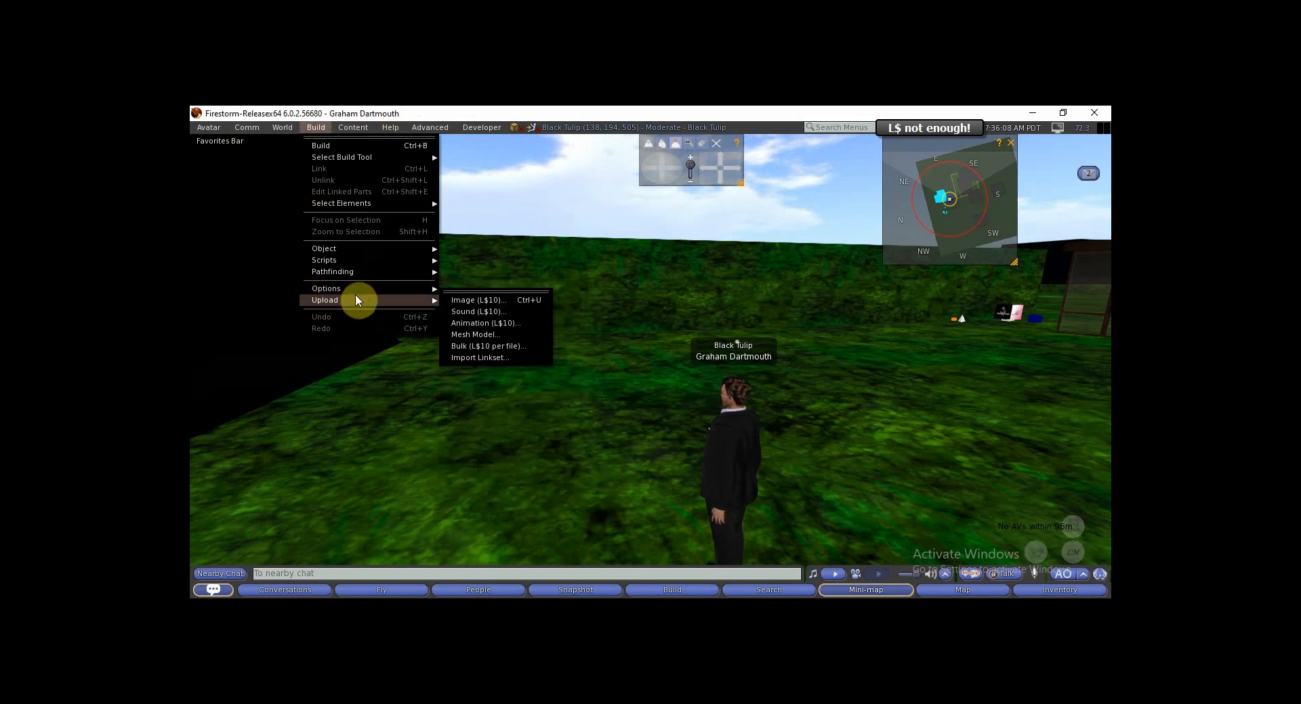
{"action": "left_click", "coordinate": [480, 323]}
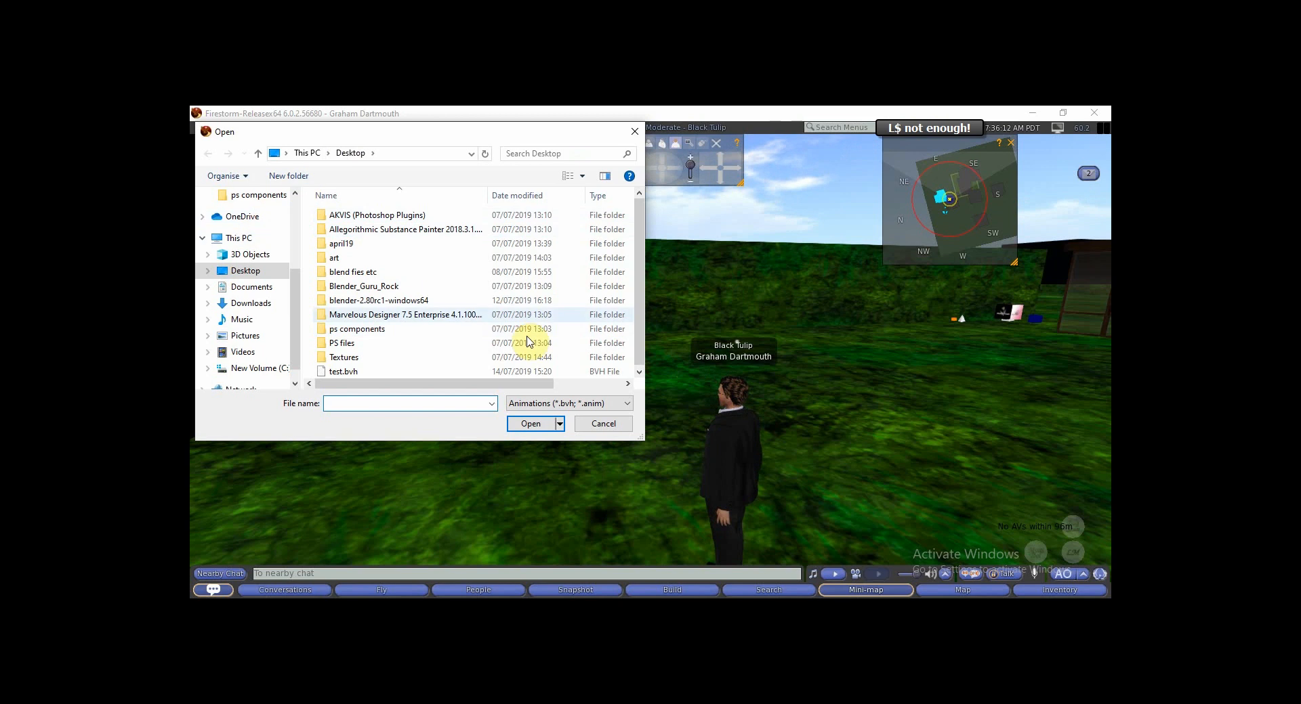
{"action": "left_click", "coordinate": [341, 374]}
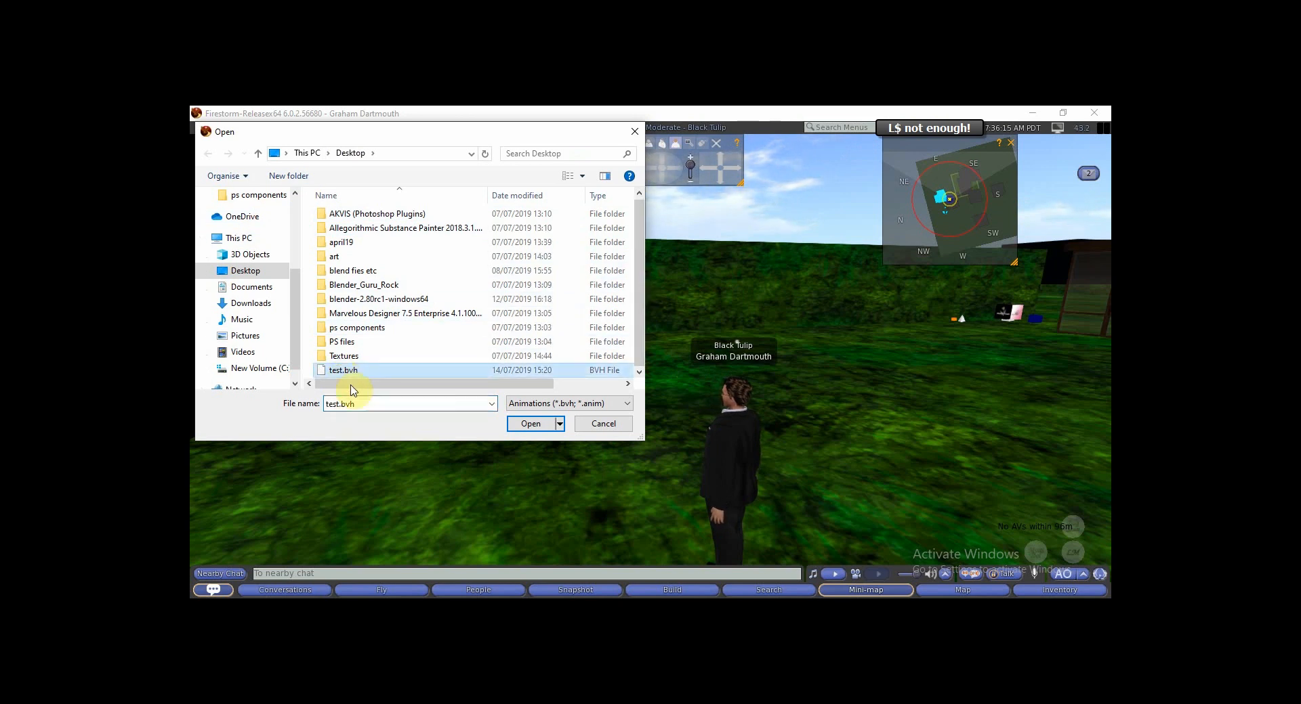
{"action": "left_click", "coordinate": [531, 424]}
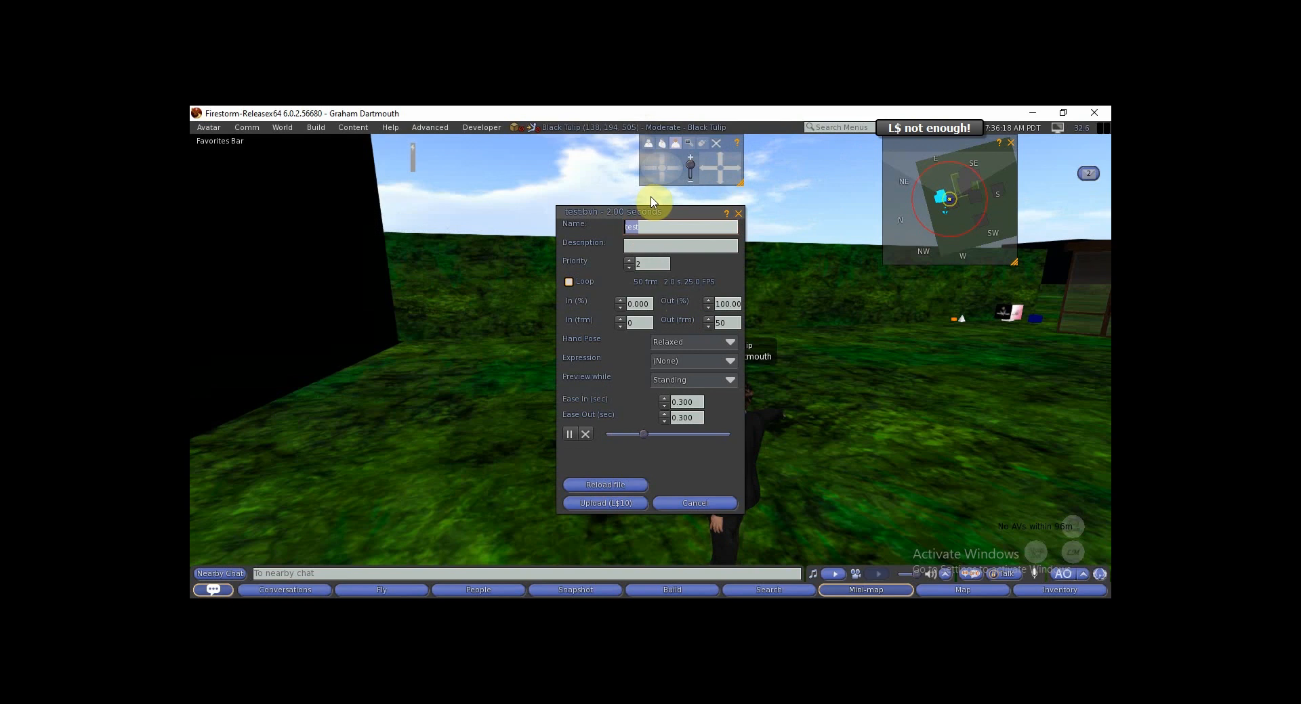
Move the animation upload dialog clear of the avatar and enable Loop for the test animation.
{"action": "left_click_drag", "start_coordinate": [609, 207], "coordinate": [423, 184]}
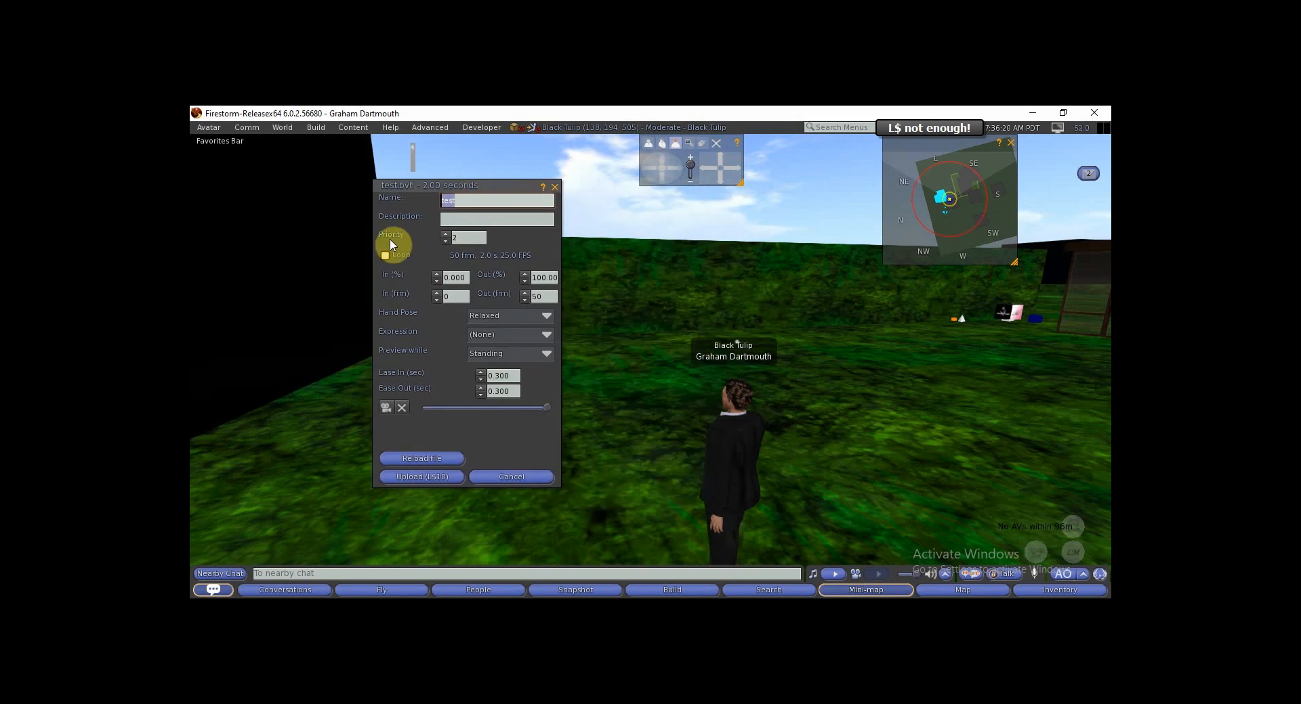
{"action": "left_click", "coordinate": [384, 255]}
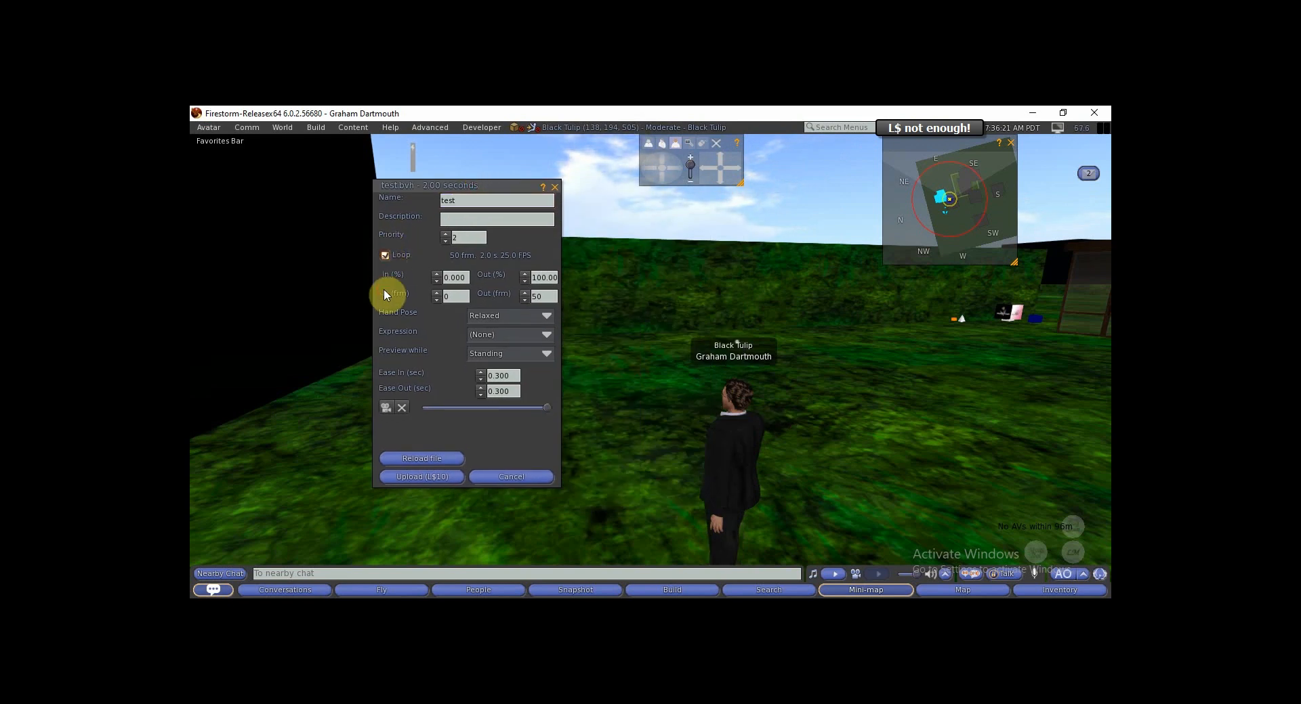
Preview the test animation on the avatar from different sides and close the animation upload dialog without uploading.
{"action": "left_click", "coordinate": [384, 408]}
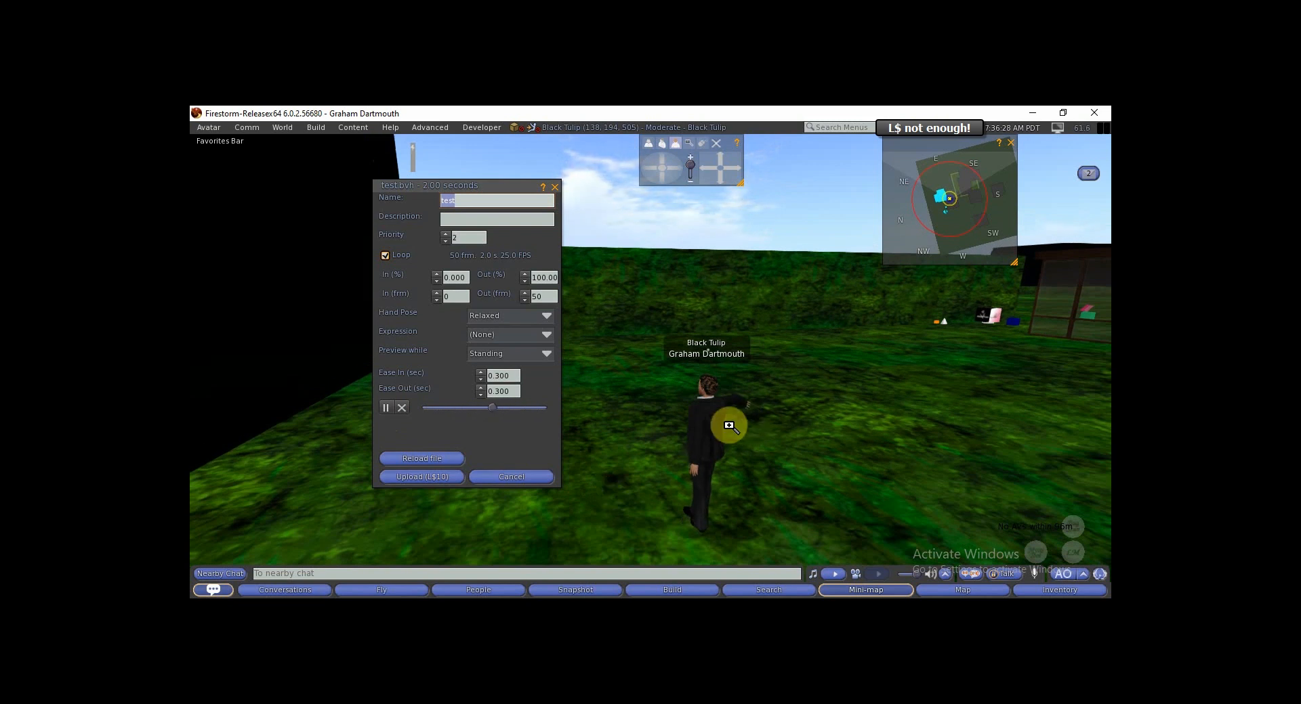
{"action": "left_click_drag", "start_coordinate": [710, 425], "coordinate": [670, 385], "text": "alt"}
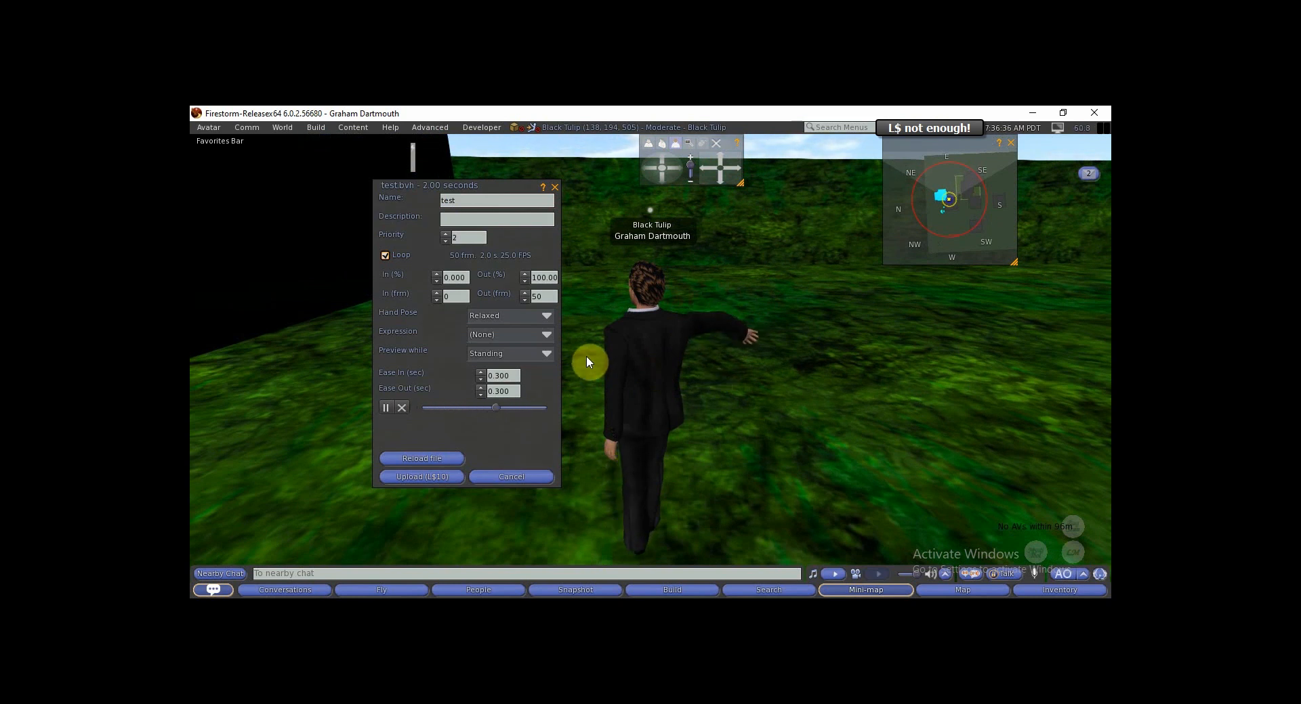
{"action": "left_click_drag", "start_coordinate": [665, 177], "coordinate": [648, 168]}
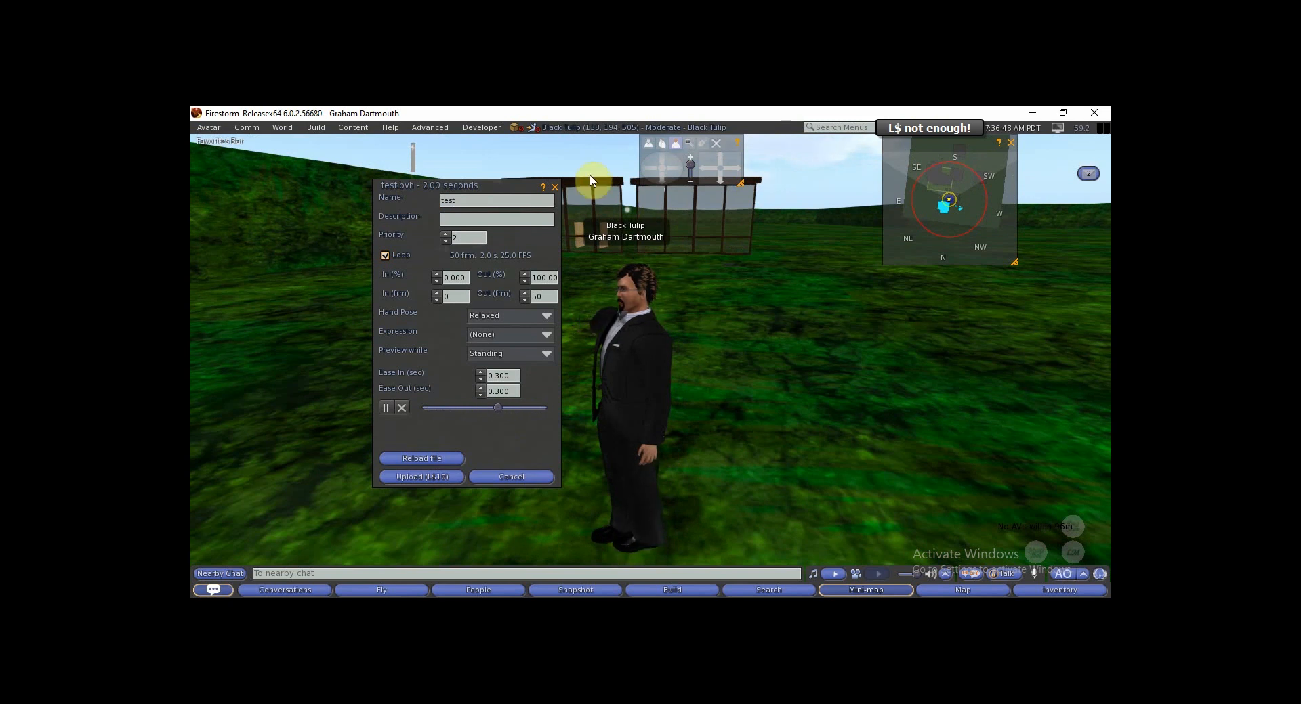
{"action": "left_click", "coordinate": [553, 189]}
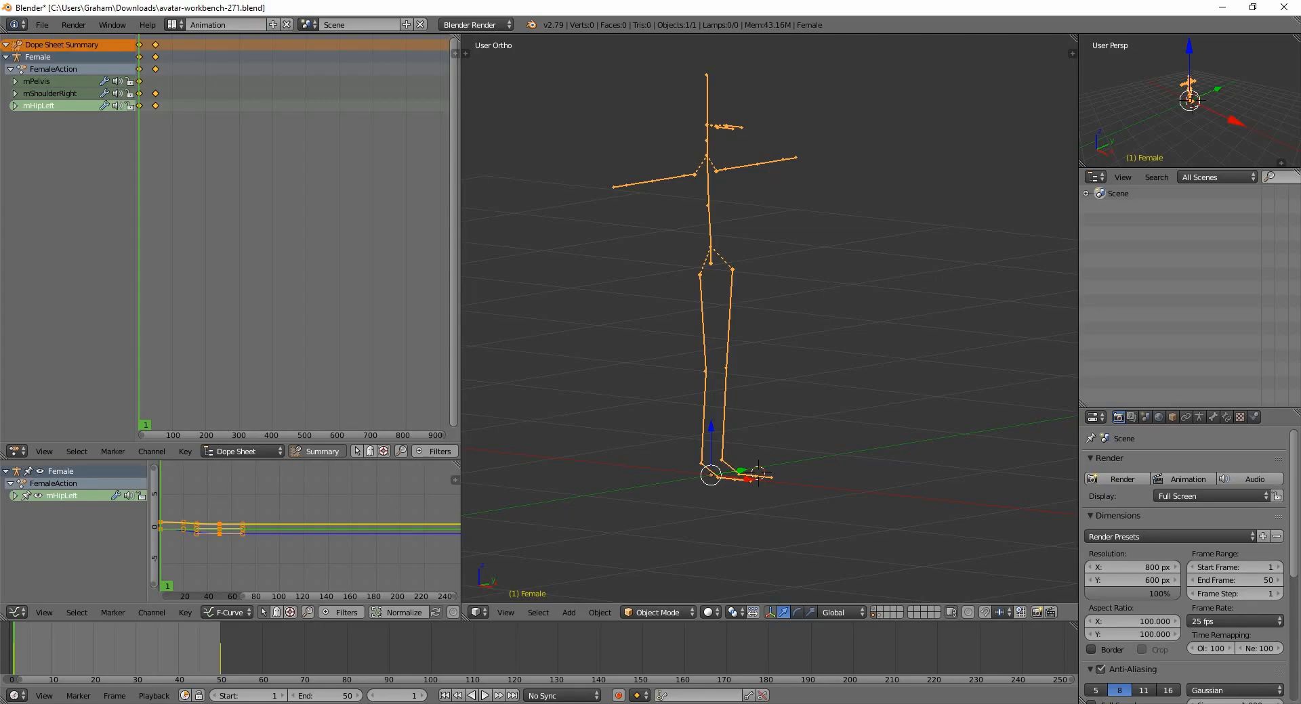
Switch to Blender, play back the Female armature's animation to check it, and return to frame 1.
{"action": "left_click", "coordinate": [805, 7]}
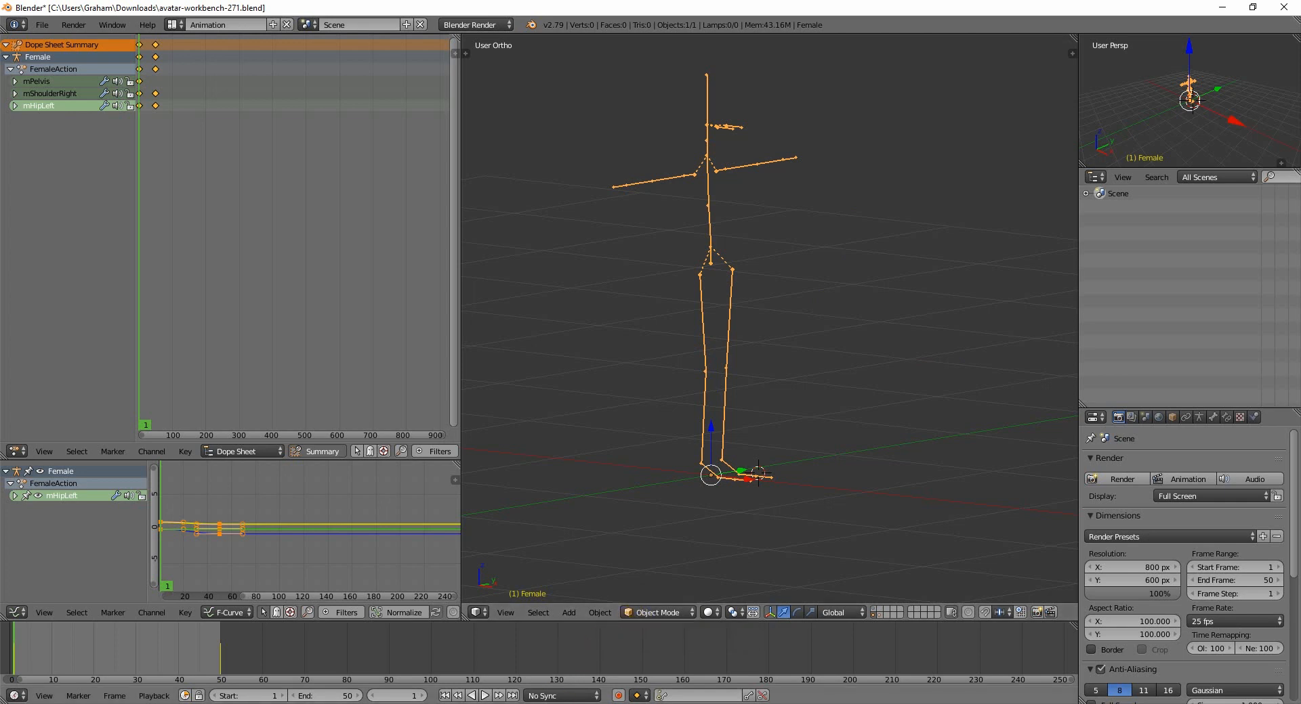
{"action": "left_click", "coordinate": [485, 696]}
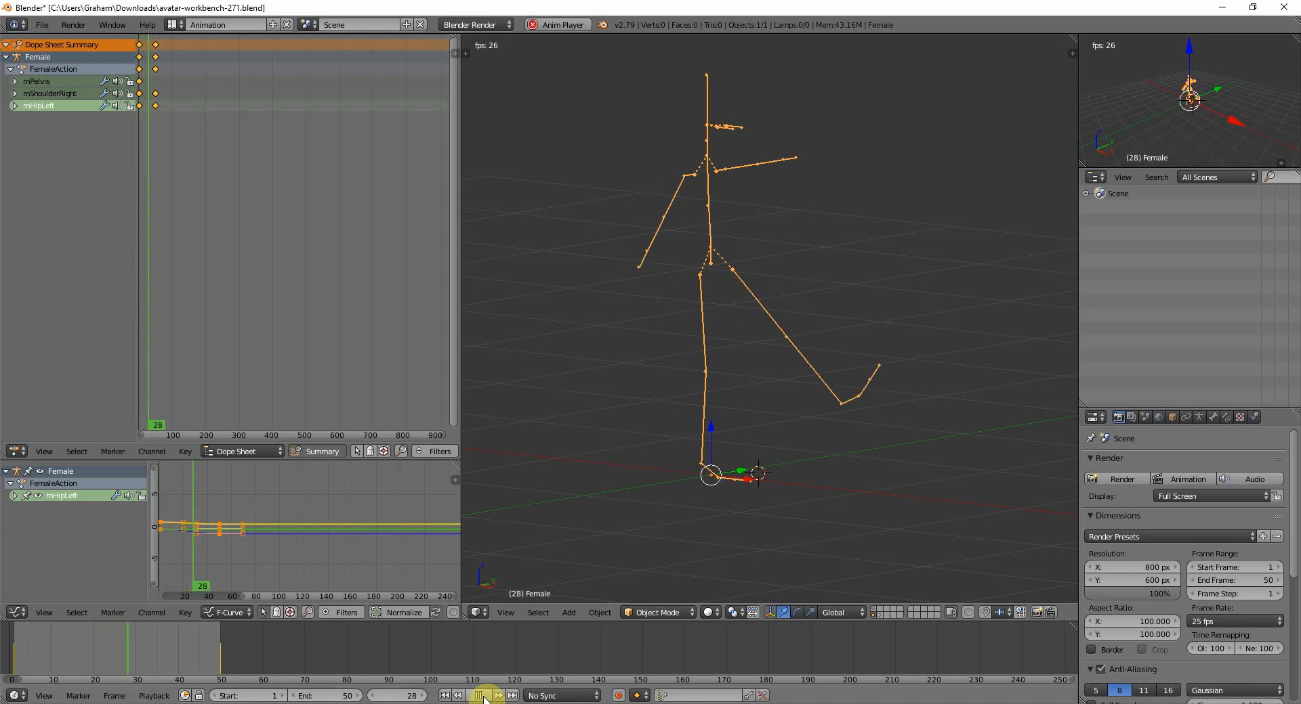
{"action": "left_click", "coordinate": [479, 695]}
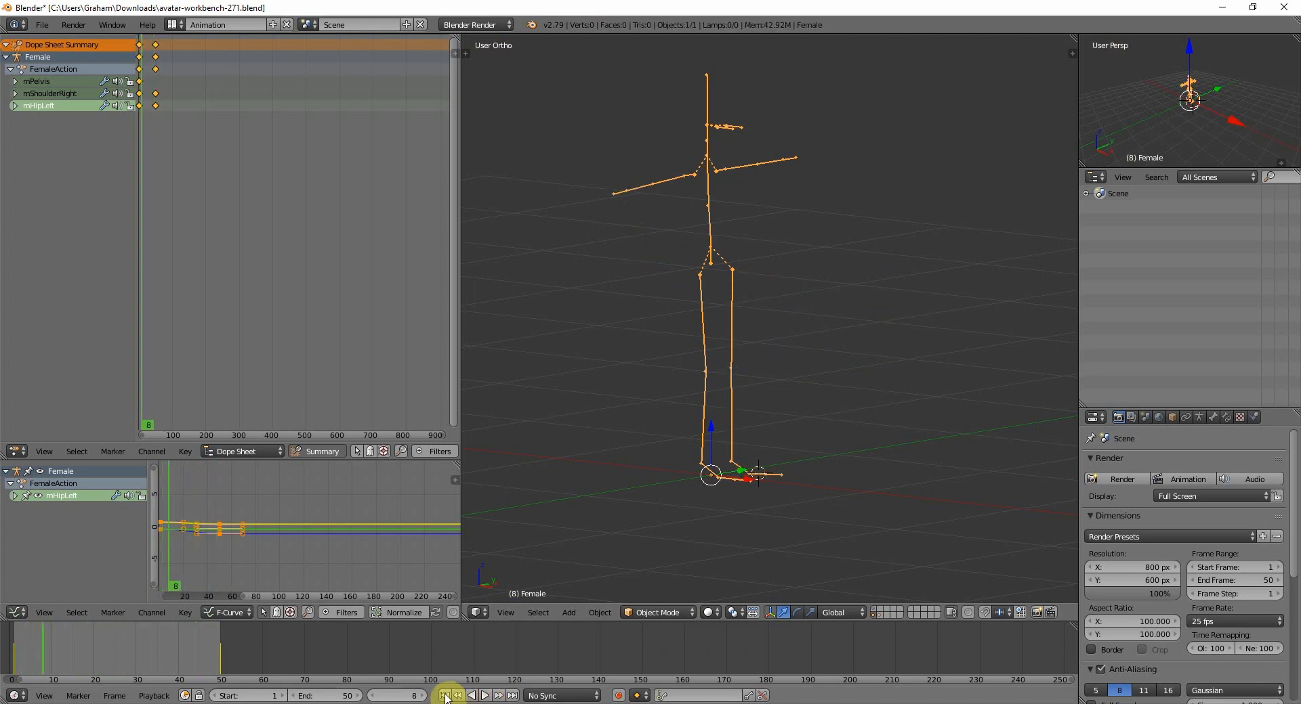
{"action": "left_click", "coordinate": [444, 695]}
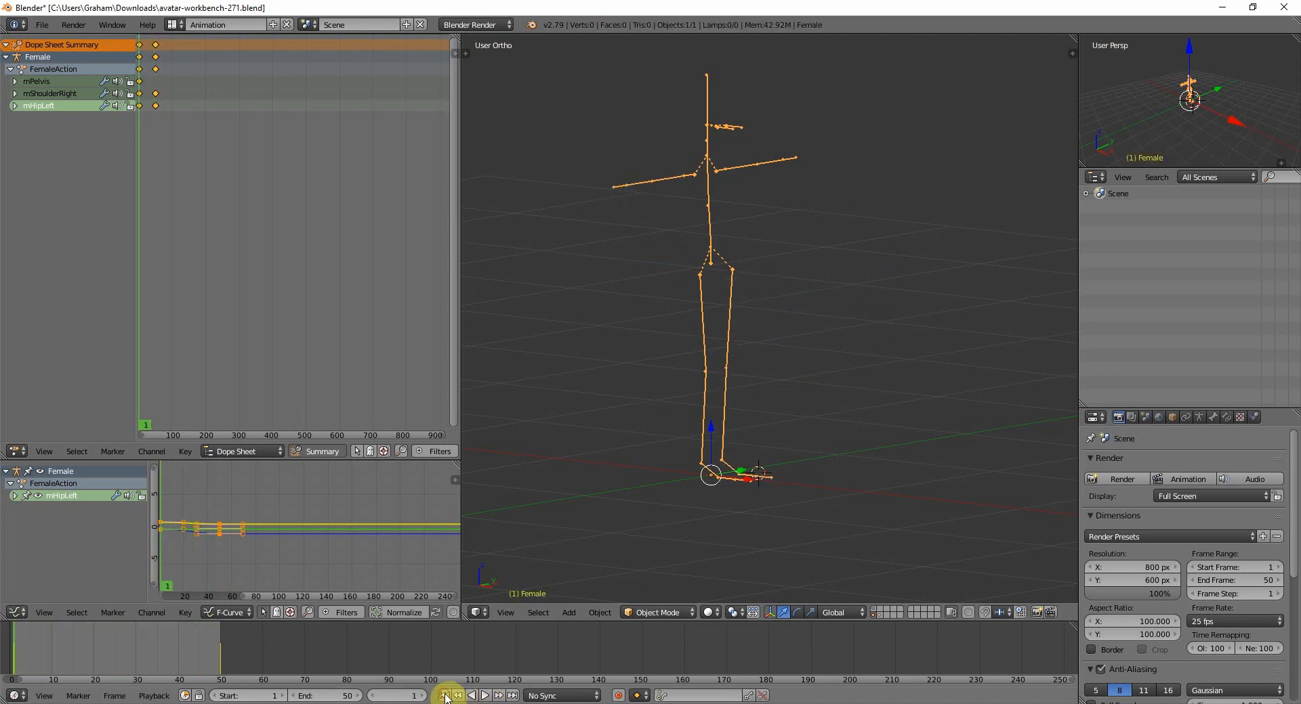
Show an empty layer and import test.bvh from the Desktop folder as Motion Capture (.bvh).
{"action": "left_click", "coordinate": [940, 614]}
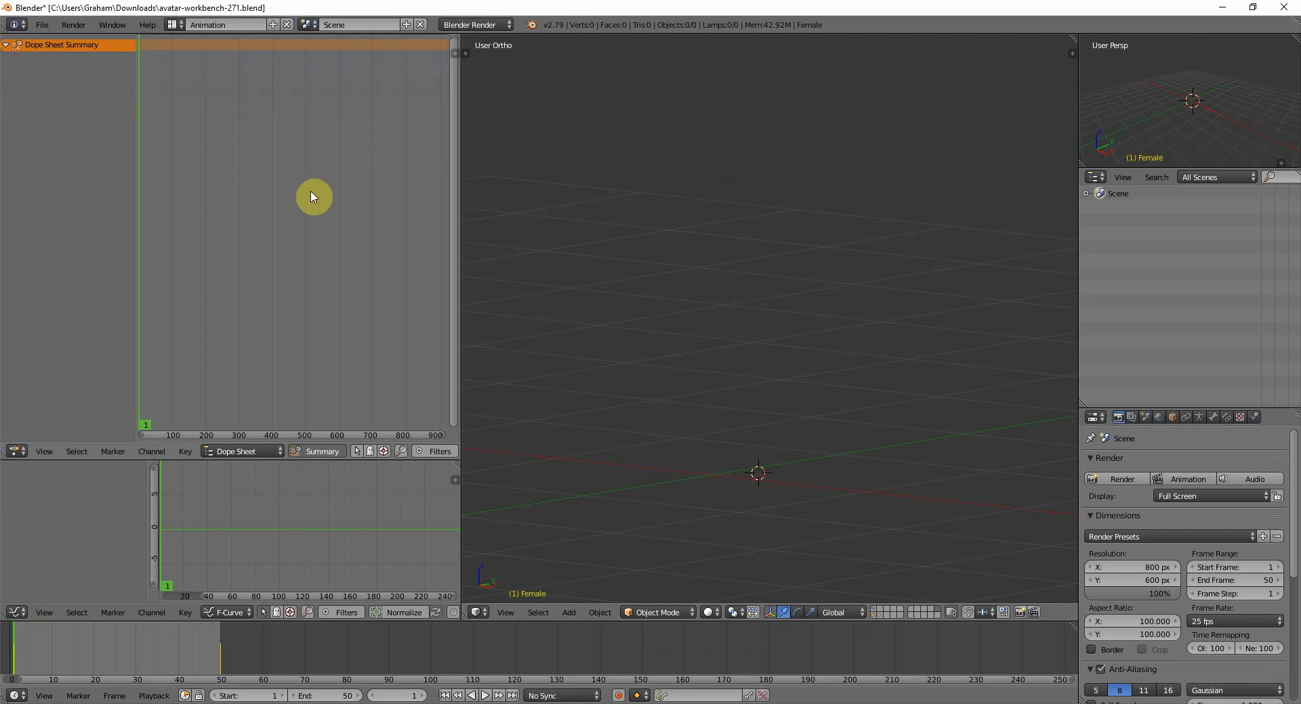
{"action": "left_click", "coordinate": [43, 26]}
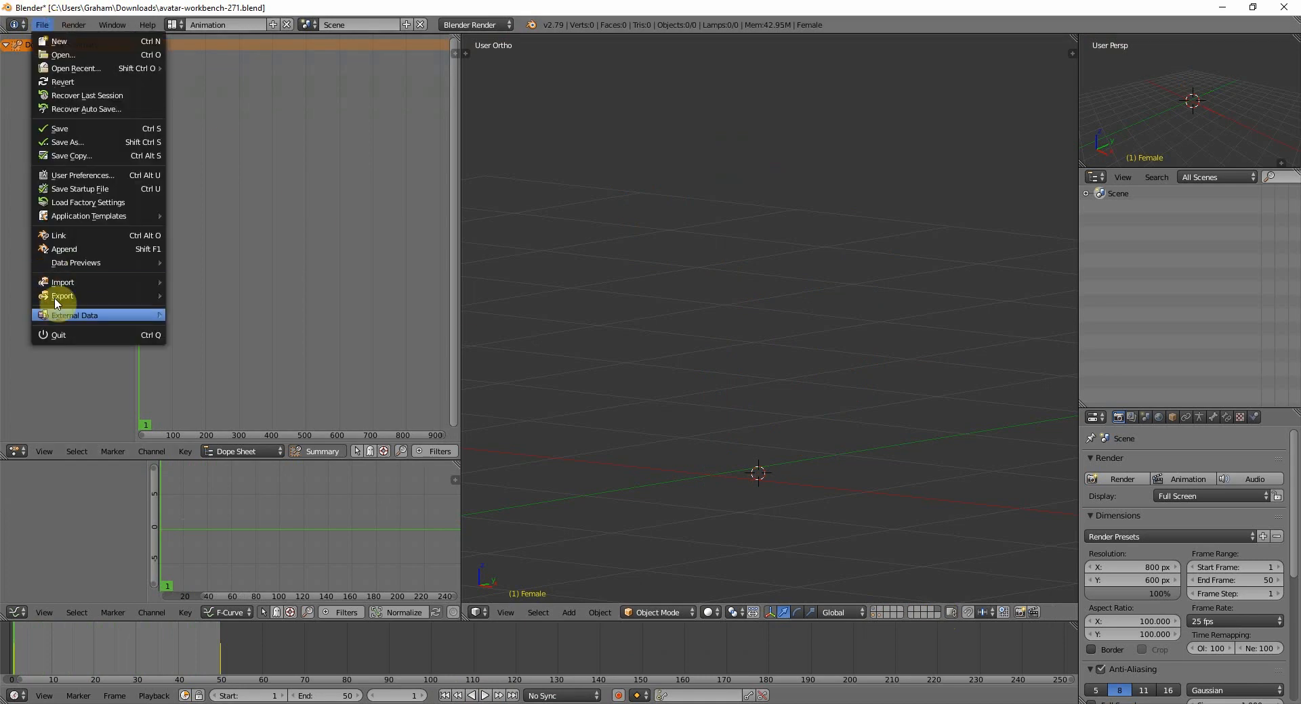
{"action": "mouse_move", "coordinate": [61, 284]}
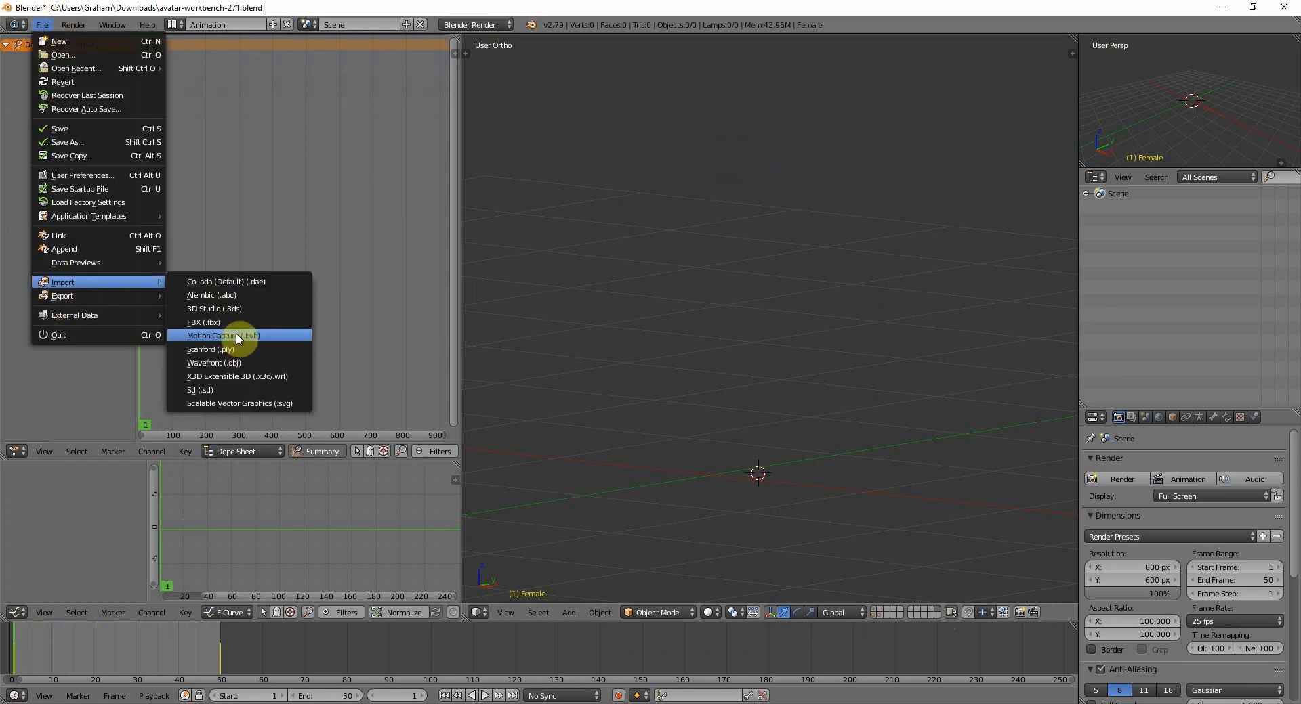
{"action": "left_click", "coordinate": [237, 336]}
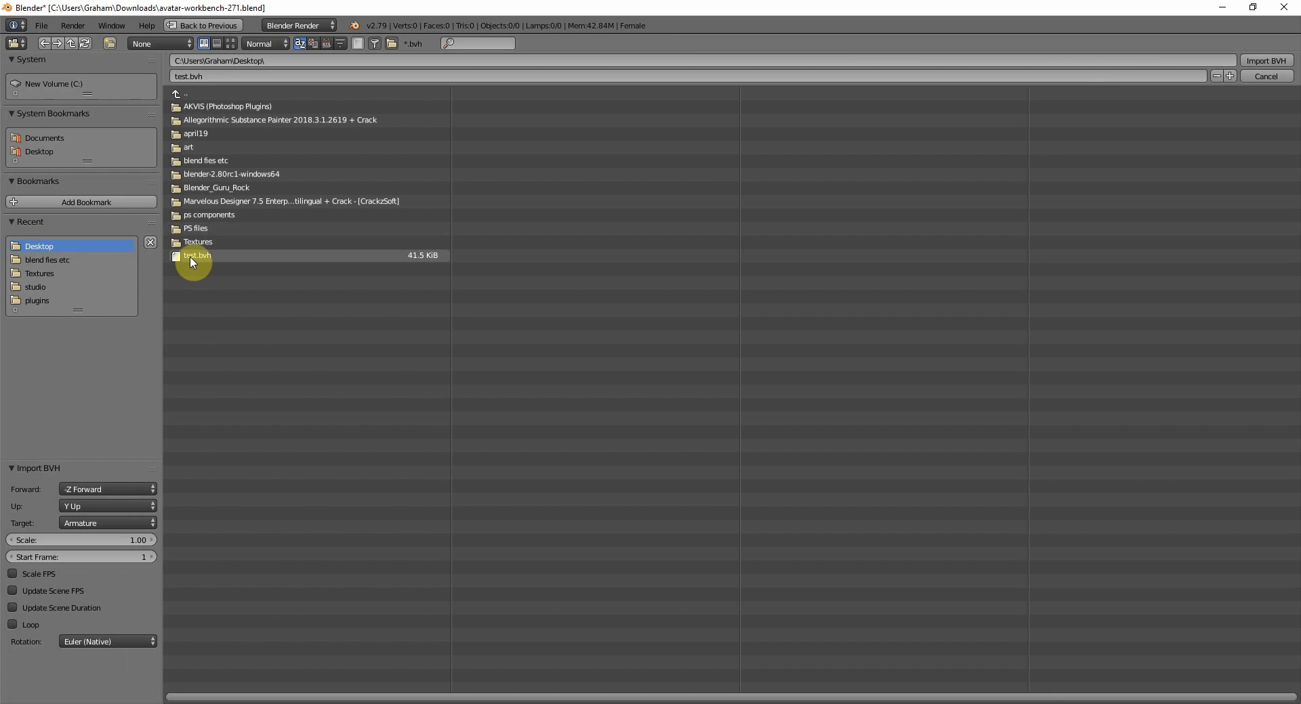
{"action": "left_click", "coordinate": [227, 262]}
{"action": "left_click", "coordinate": [1265, 61]}
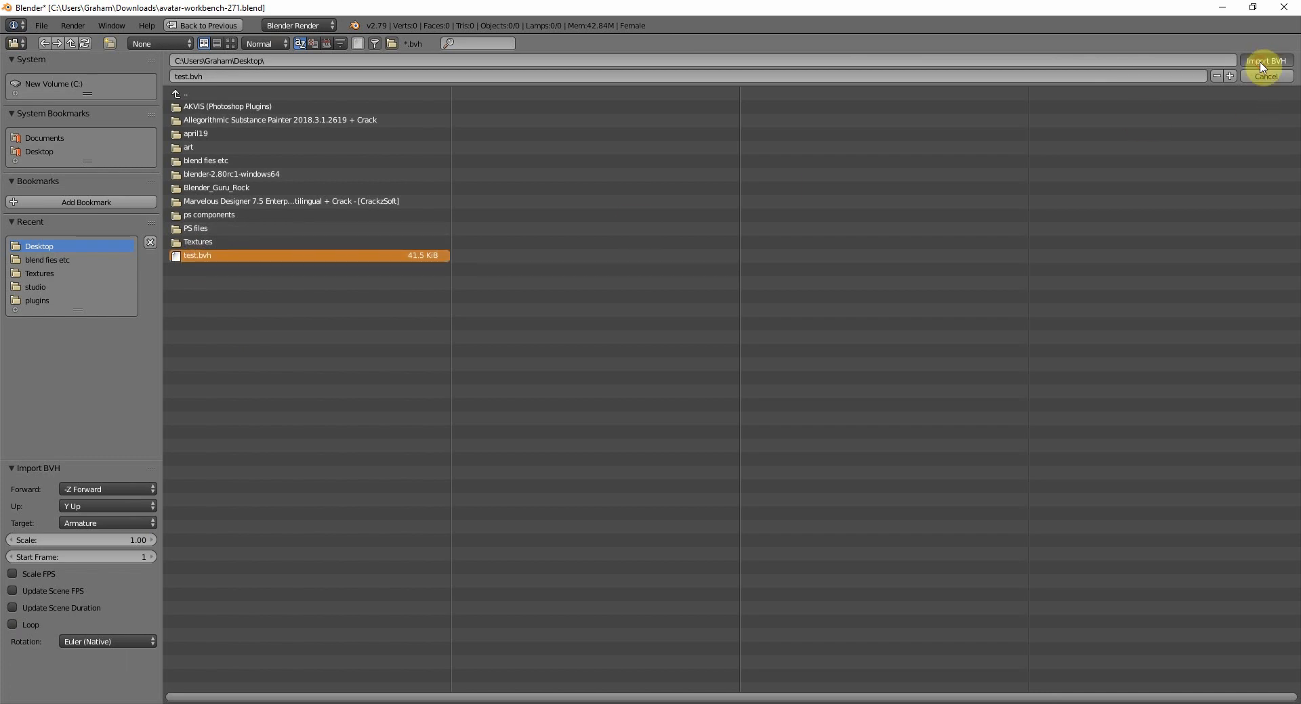
{"action": "key", "text": "Home"}
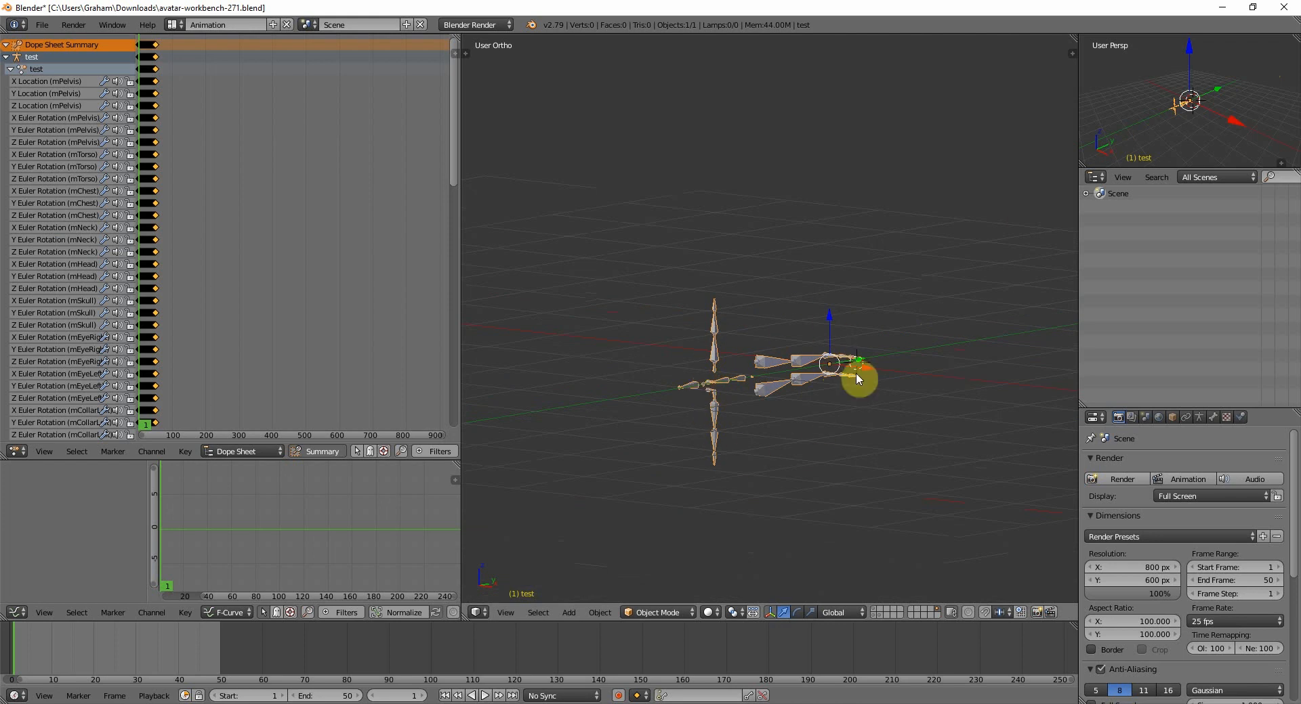
Compare the orientation of the imported test armature with the original Female armature on its own layer.
{"action": "middle_click_drag", "start_coordinate": [856, 373], "coordinate": [905, 401]}
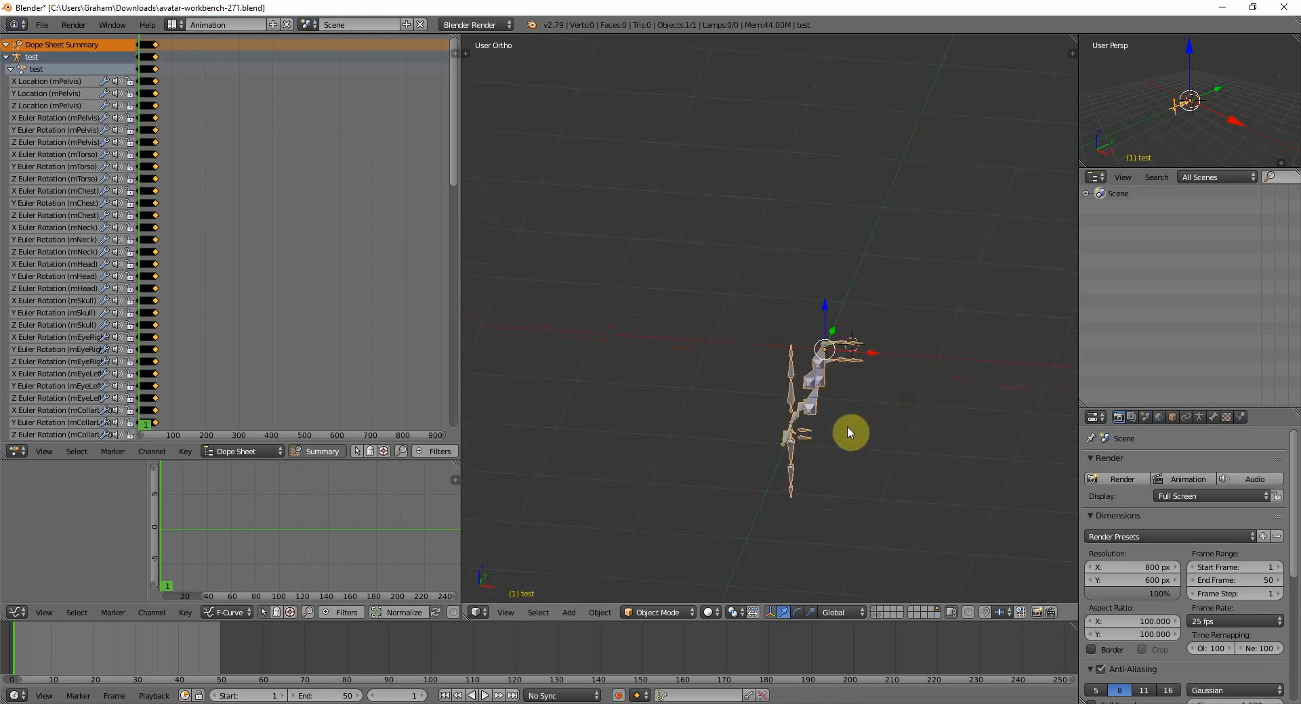
{"action": "left_click", "coordinate": [875, 613]}
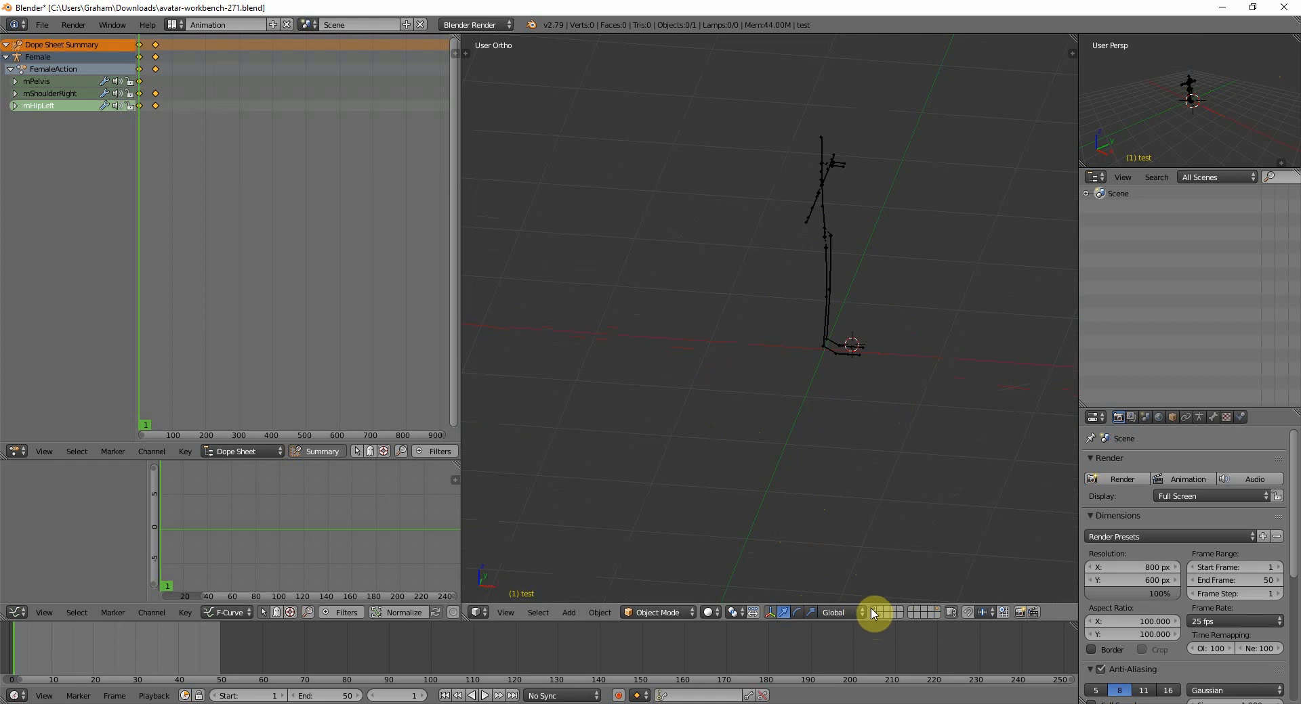
{"action": "left_click", "coordinate": [936, 613]}
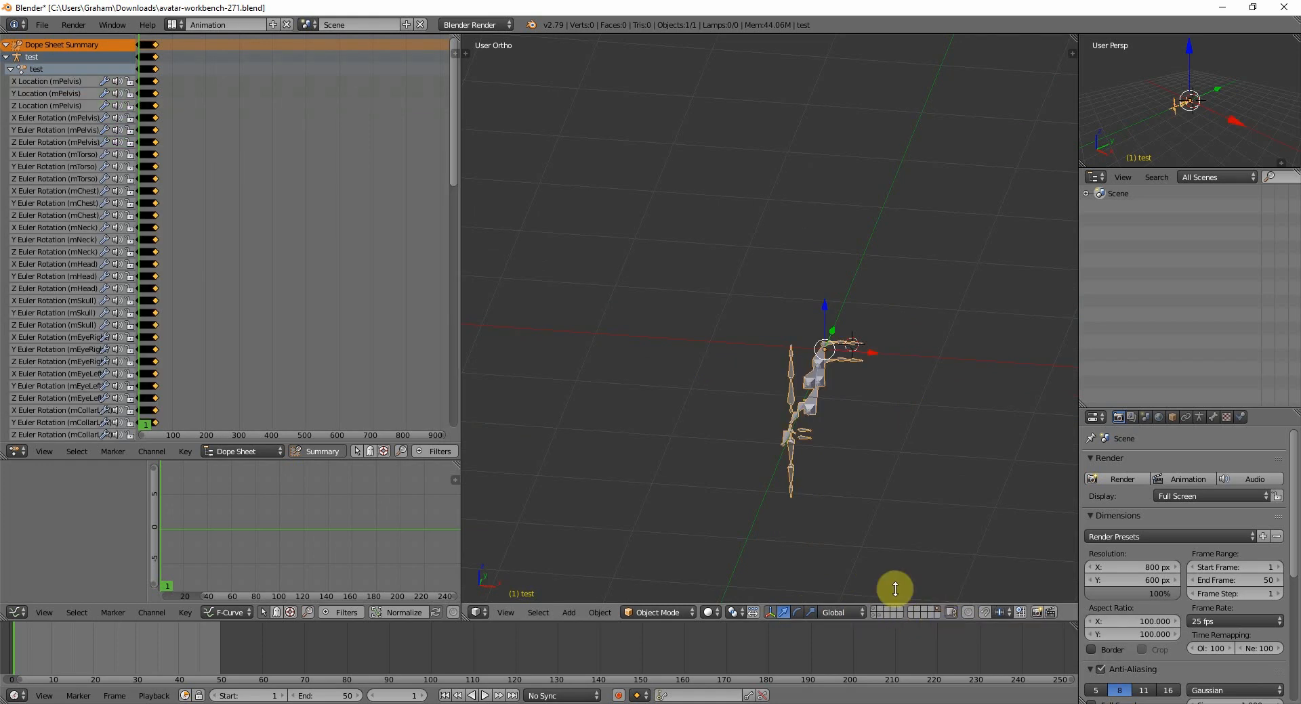
{"action": "middle_click_drag", "start_coordinate": [810, 408], "coordinate": [766, 402]}
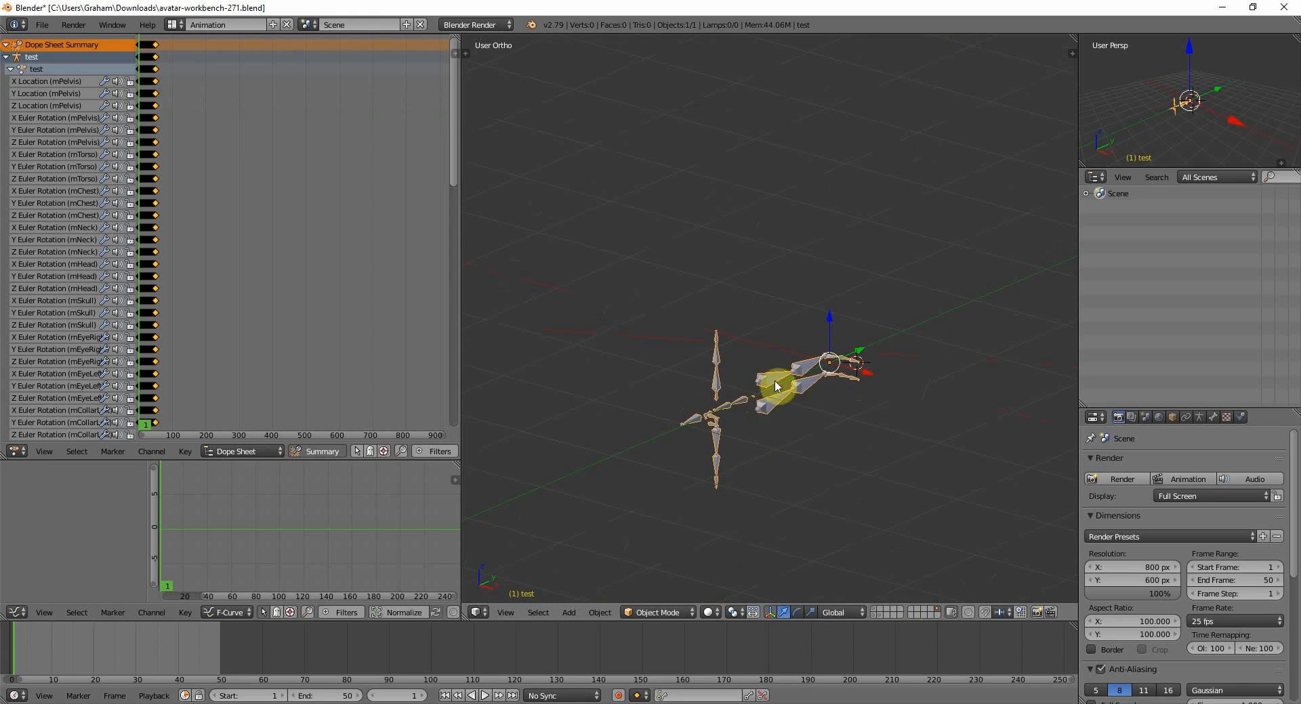
Delete the imported test armature and show the layer with the Female armature again.
{"action": "key", "text": "x"}
{"action": "left_click", "coordinate": [771, 406]}
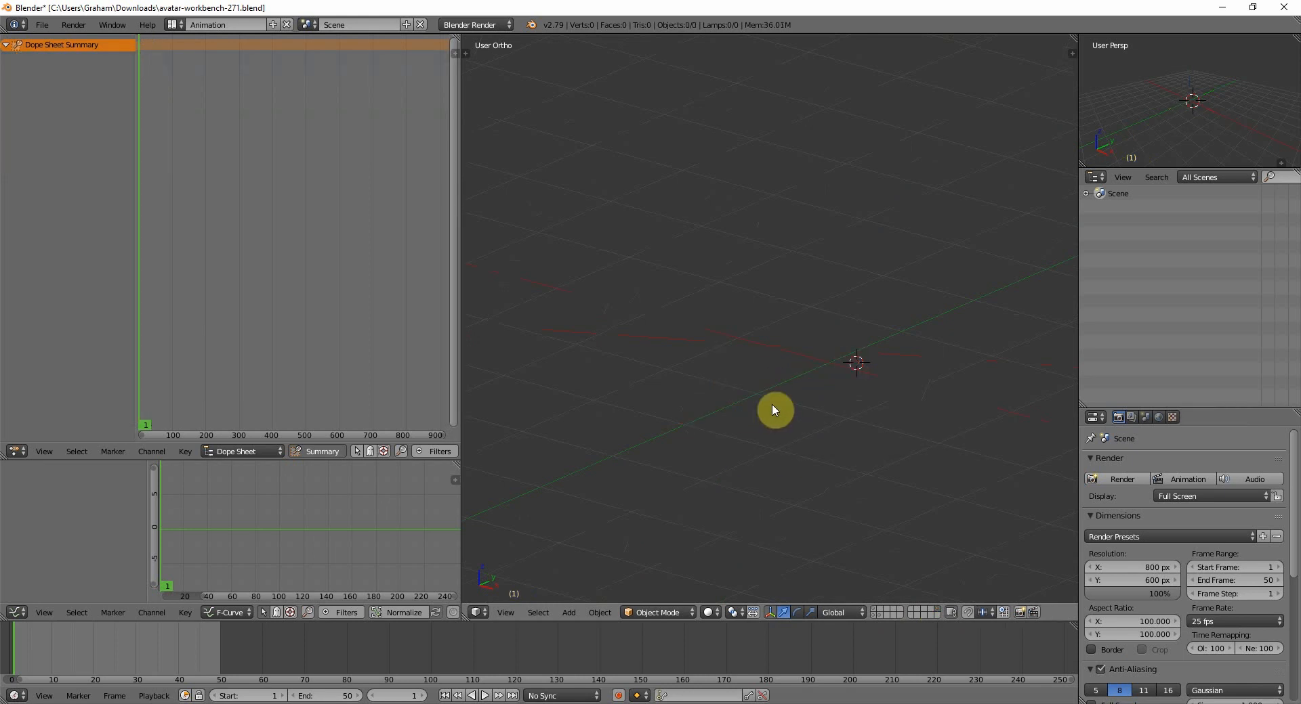
{"action": "left_click", "coordinate": [877, 614]}
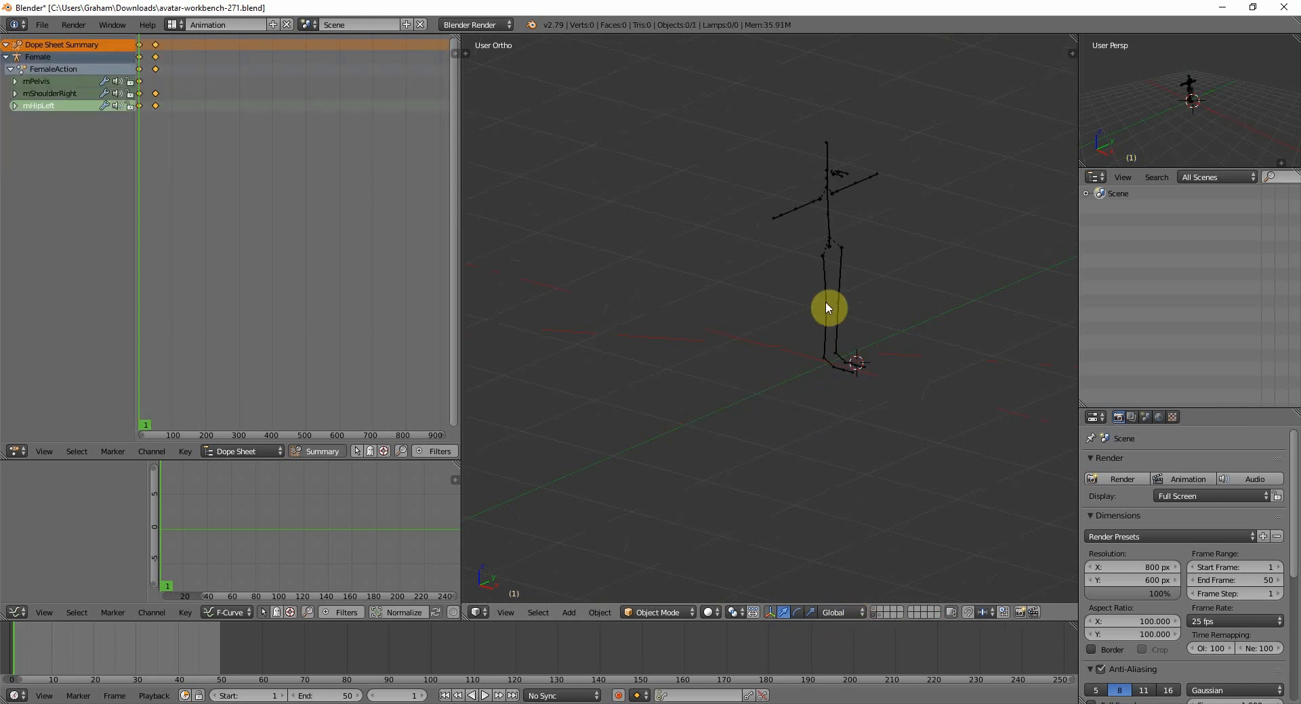
Select the Female armature and rotate it -90° about the global Y axis.
{"action": "middle_click_drag", "start_coordinate": [821, 312], "coordinate": [832, 309]}
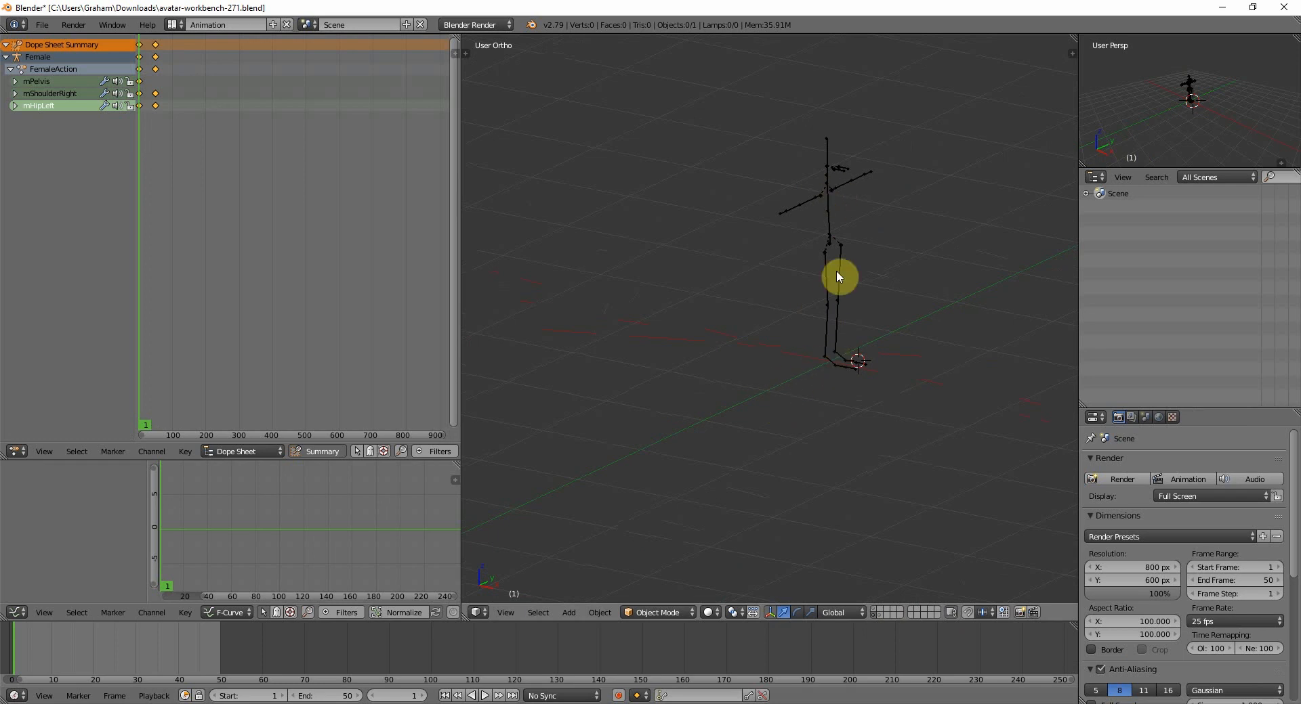
{"action": "middle_click_drag", "start_coordinate": [825, 187], "coordinate": [846, 172]}
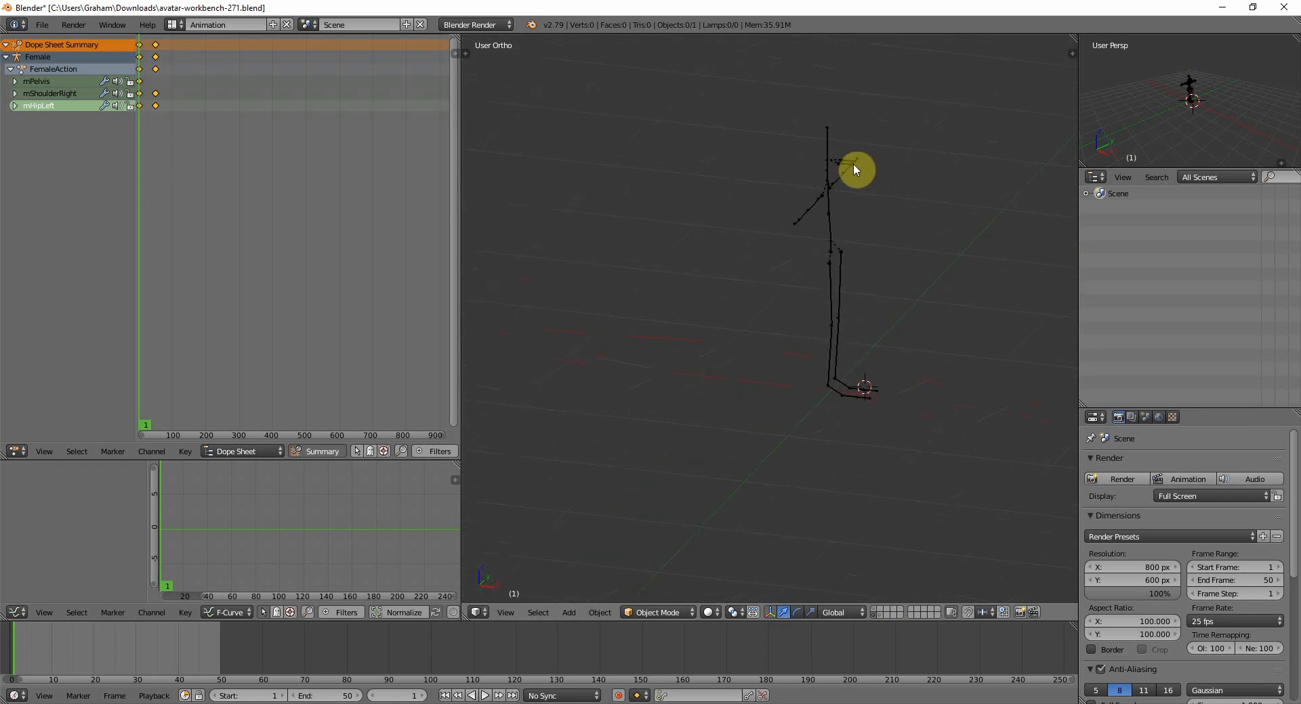
{"action": "middle_click_drag", "start_coordinate": [875, 313], "coordinate": [839, 444]}
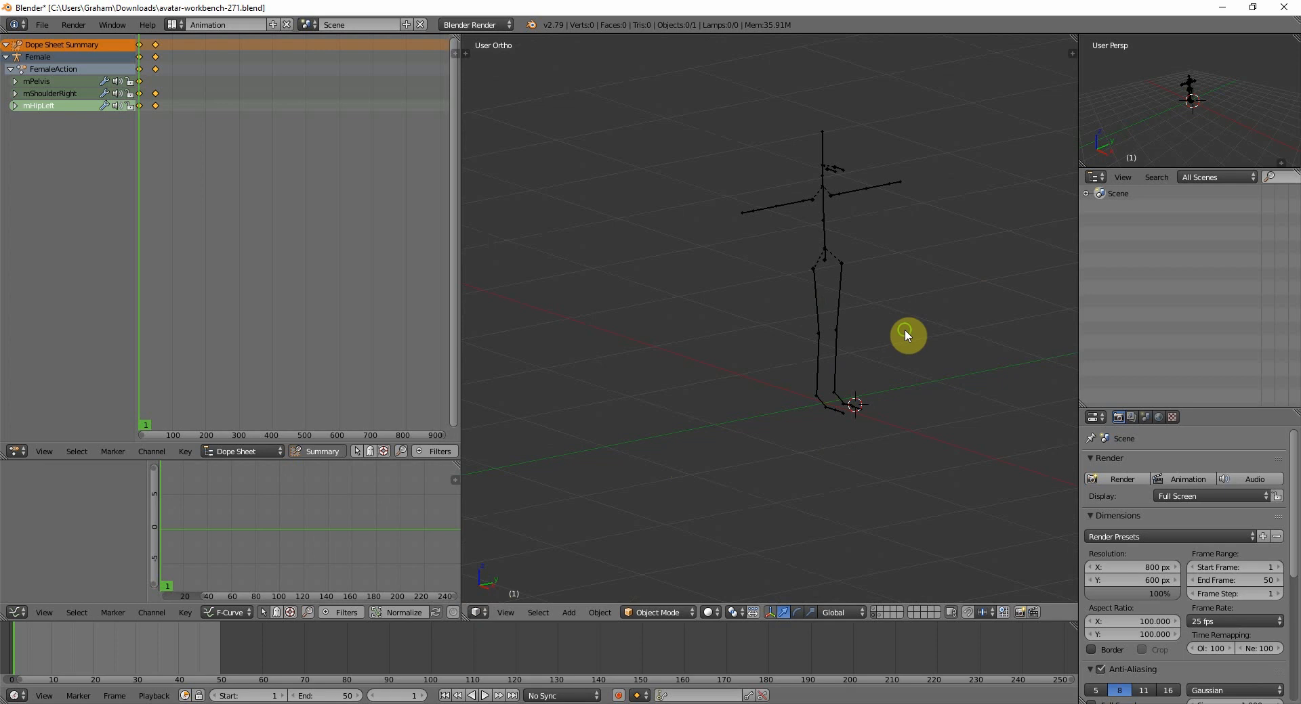
{"action": "middle_click_drag", "start_coordinate": [904, 329], "coordinate": [908, 323]}
{"action": "right_click", "coordinate": [843, 331]}
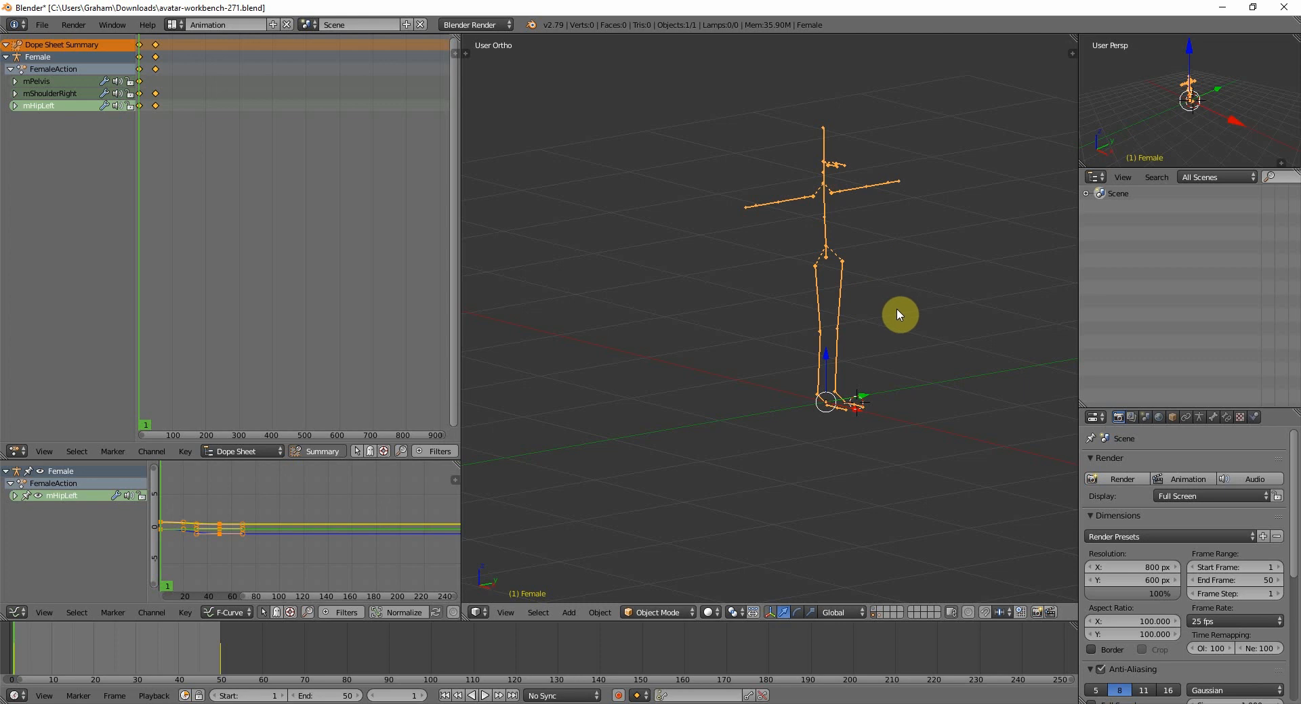
{"action": "key", "text": "r"}
{"action": "key", "text": "y"}
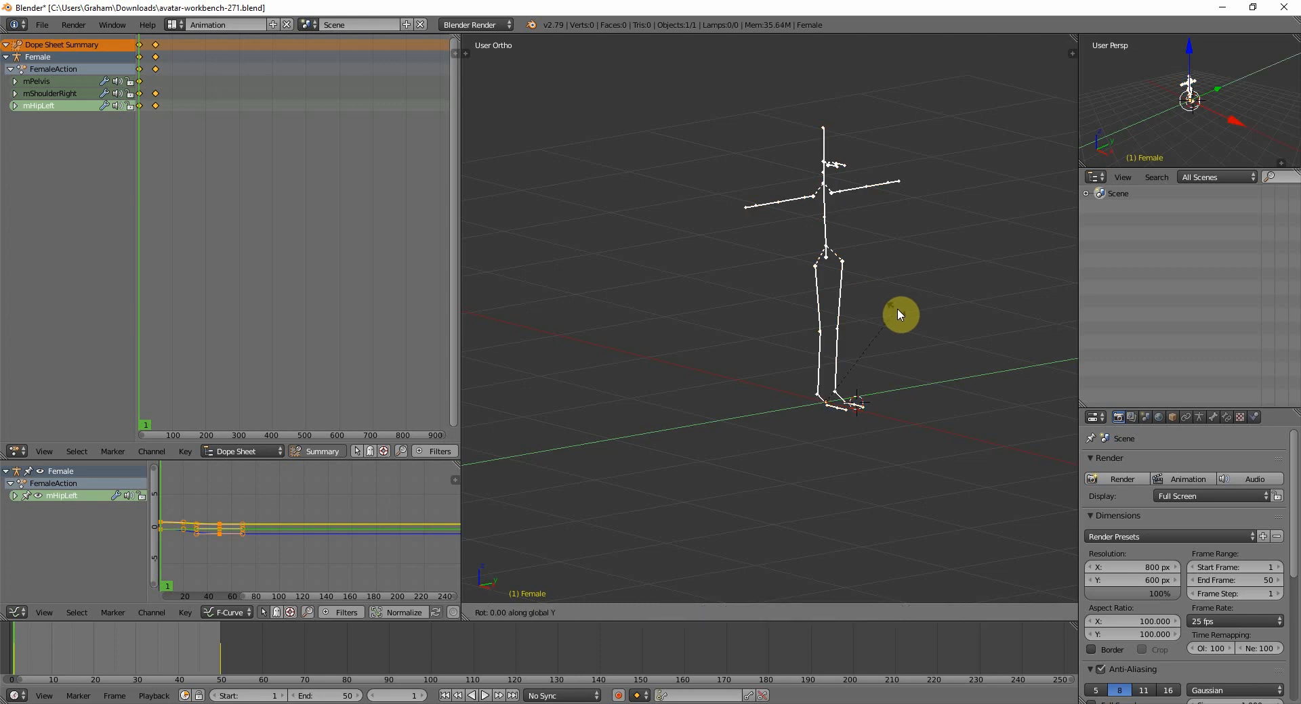
{"action": "type", "text": "90"}
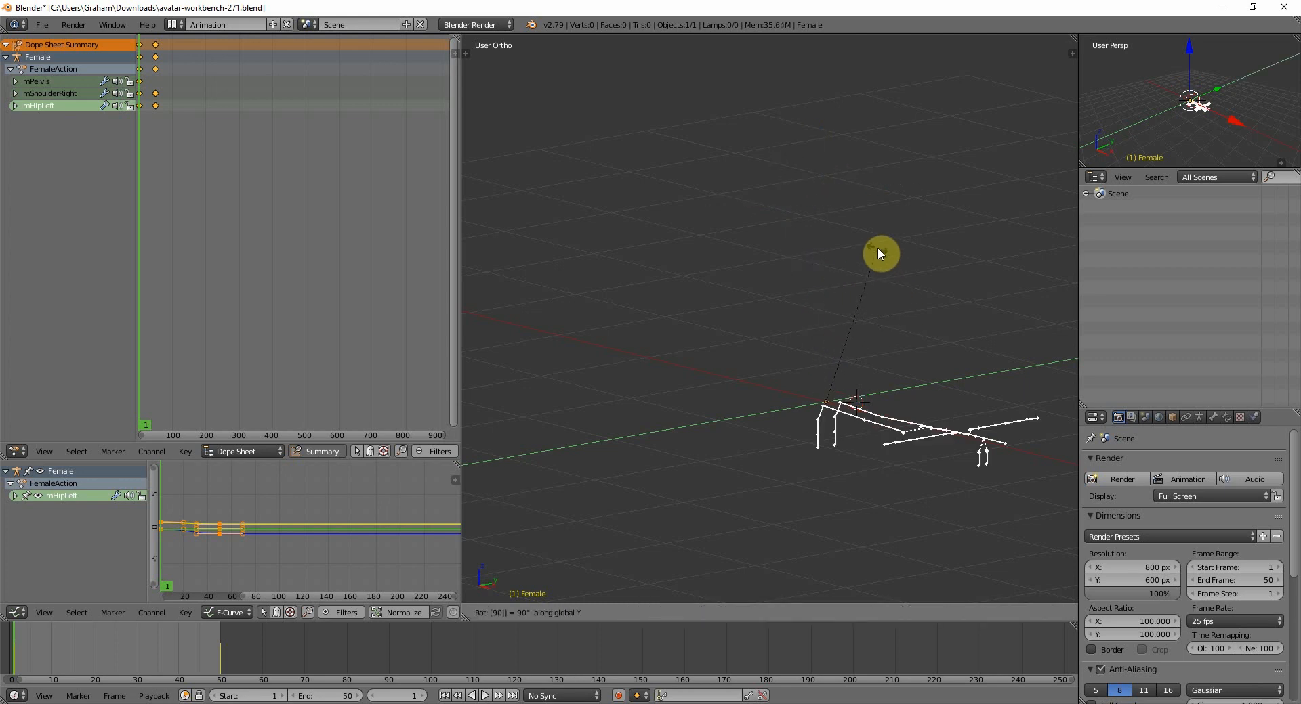
{"action": "key", "text": "minus"}
{"action": "key", "text": "Return"}
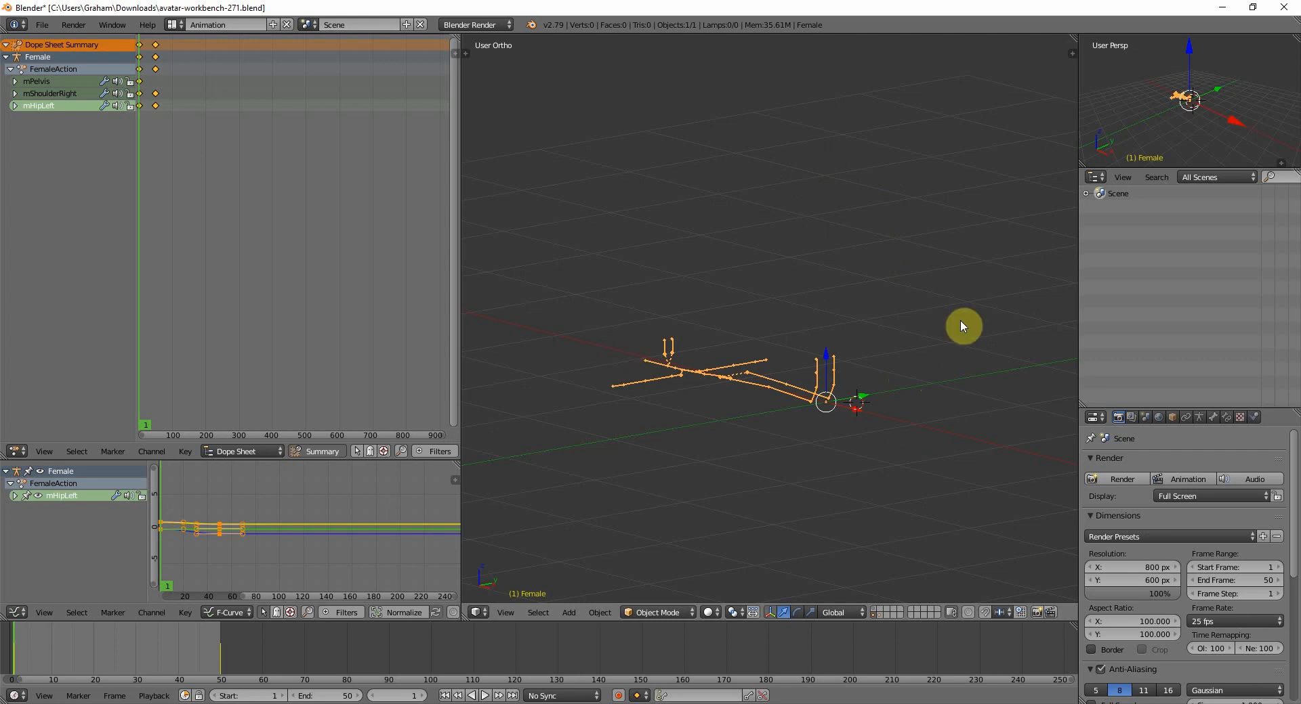
Rotate the Female armature -90° about the global Z axis.
{"action": "key", "text": "r"}
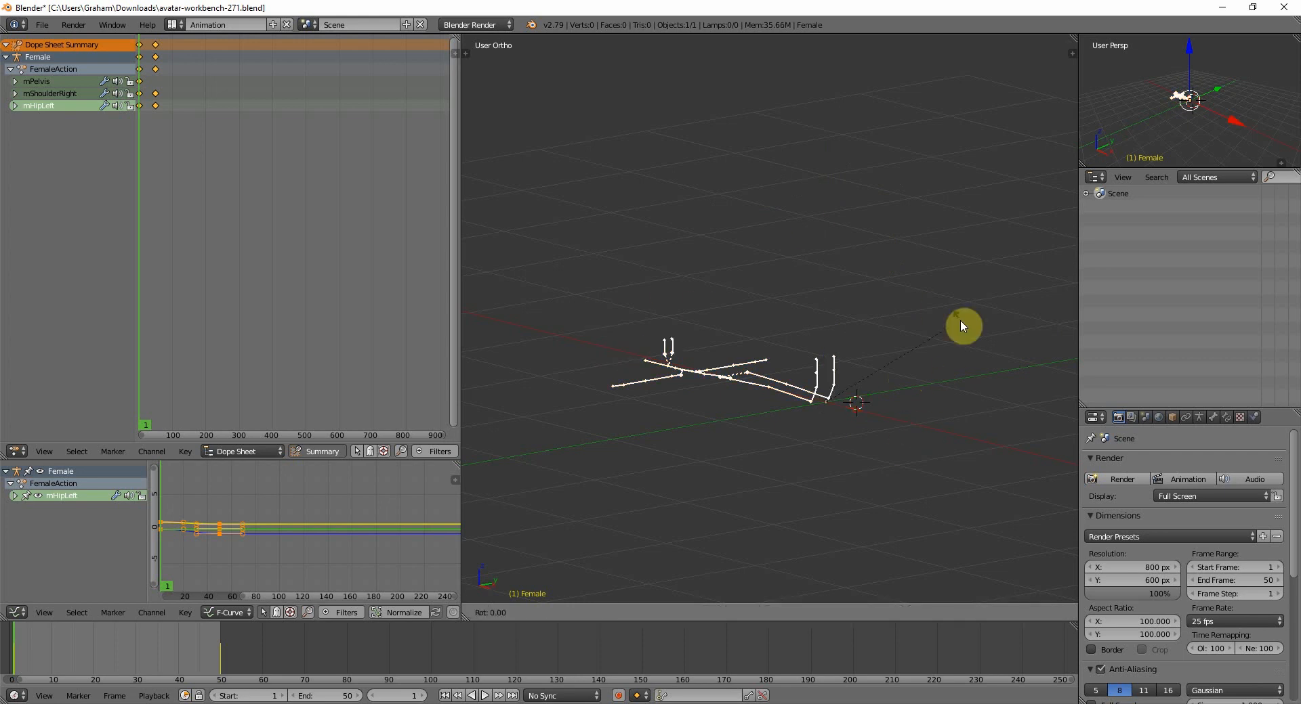
{"action": "type", "text": "z"}
{"action": "type", "text": "-90"}
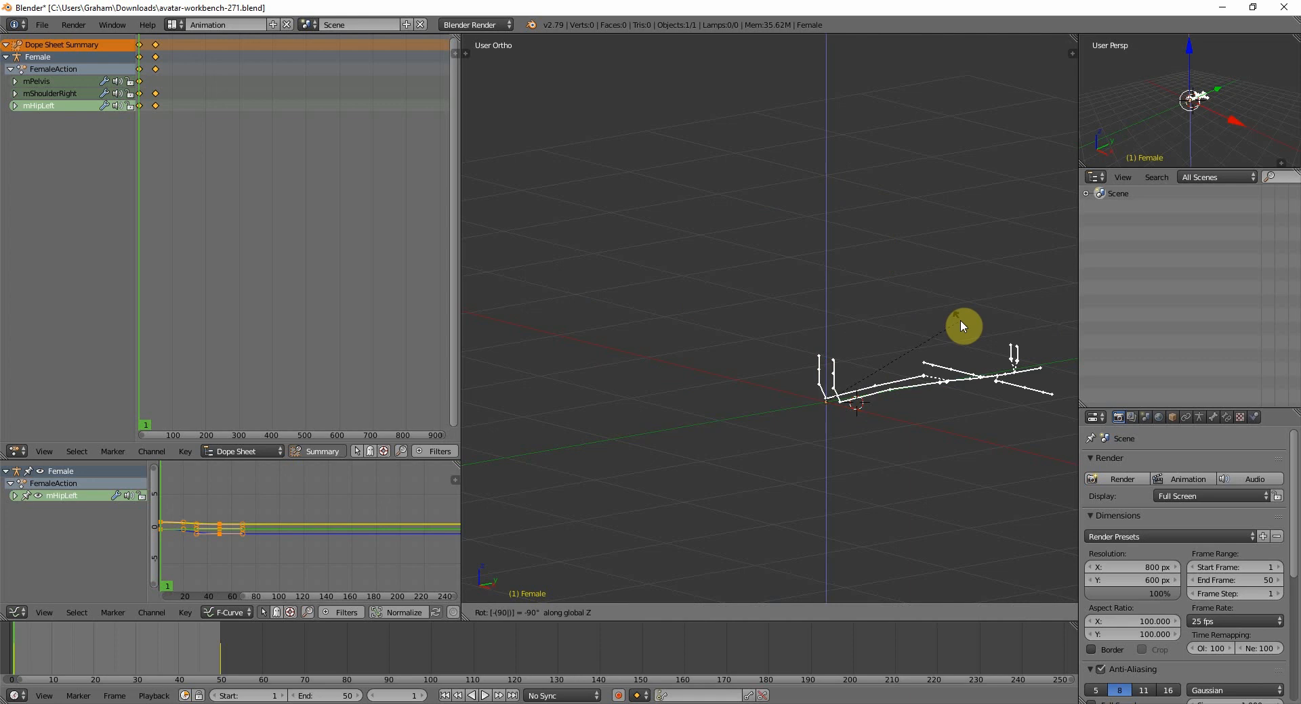
{"action": "key", "text": "Return"}
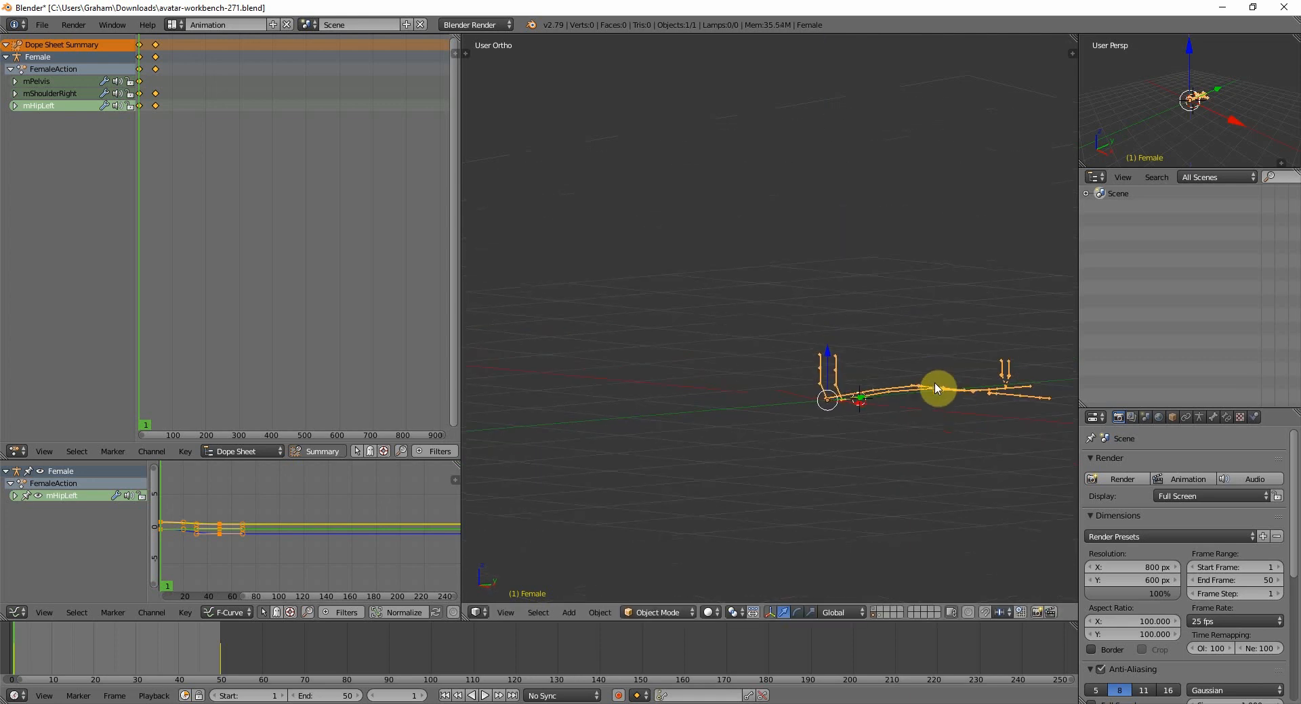
Show the Female armature's transform values and apply its rotation.
{"action": "middle_click_drag", "start_coordinate": [937, 388], "coordinate": [1046, 328]}
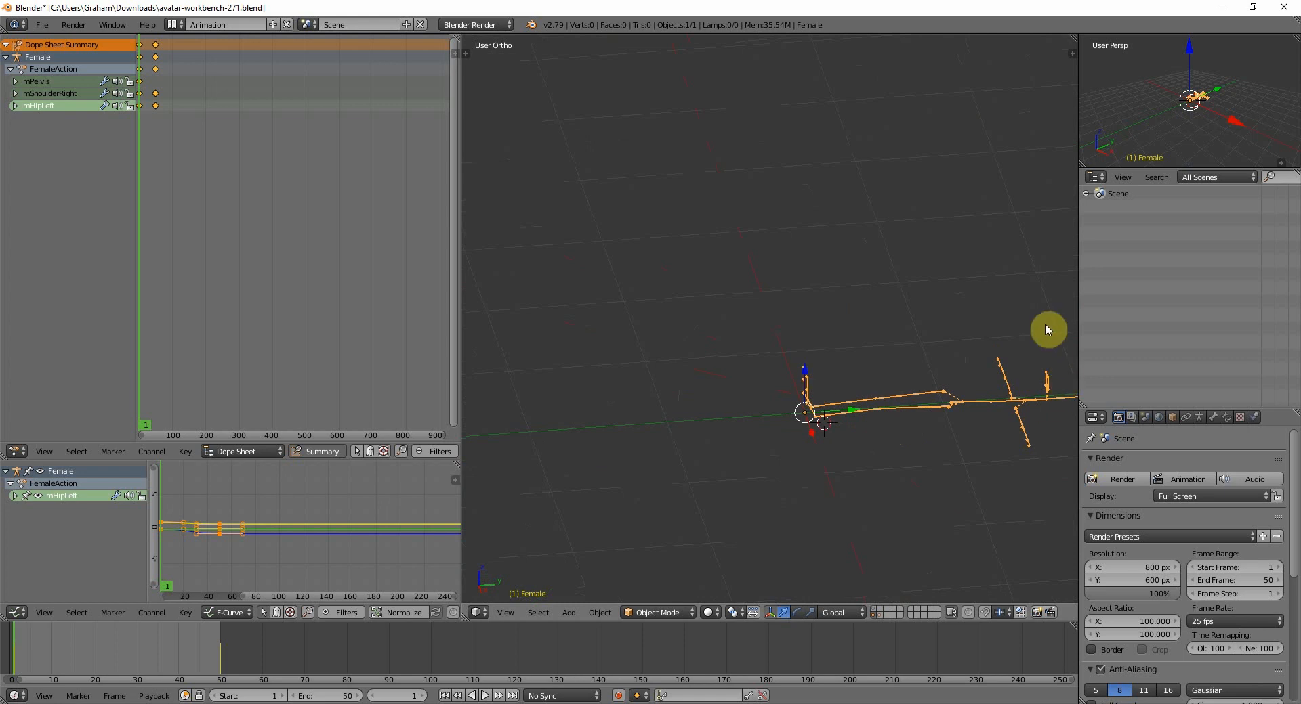
{"action": "middle_click_drag", "start_coordinate": [935, 435], "coordinate": [888, 424]}
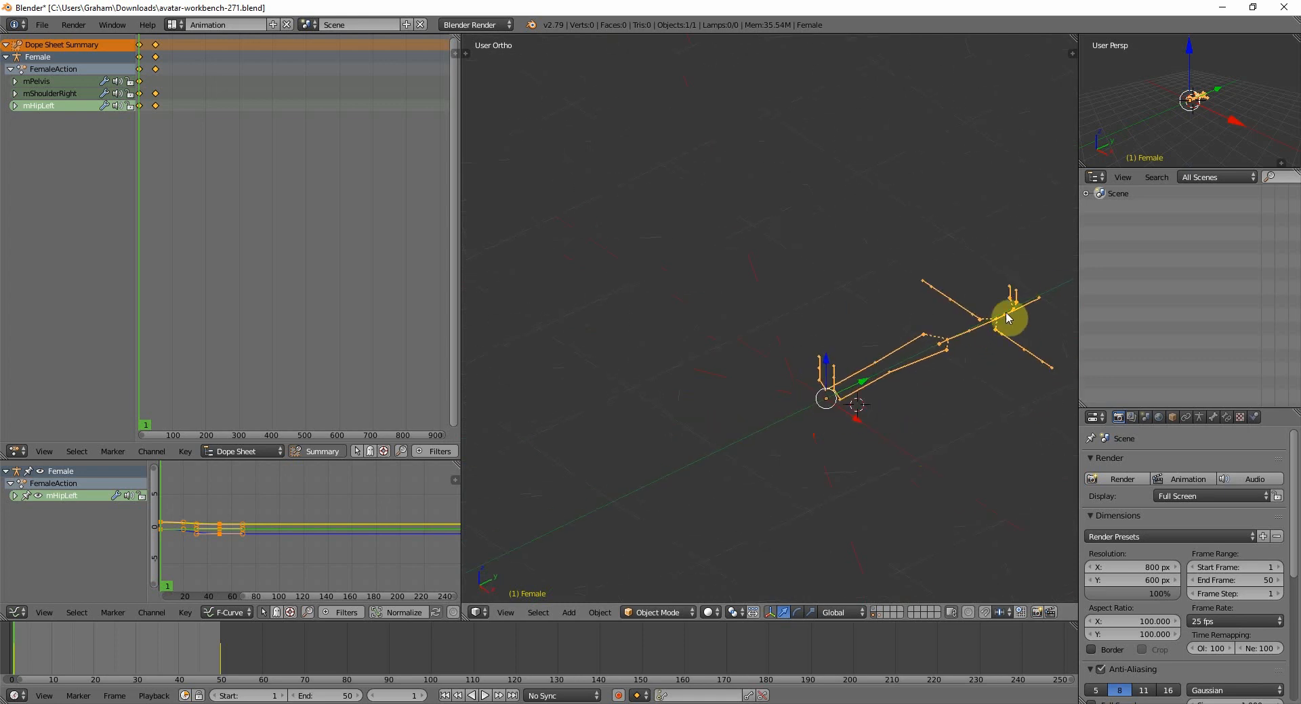
{"action": "middle_click_drag", "start_coordinate": [1007, 318], "coordinate": [743, 440]}
{"action": "scroll", "coordinate": [860, 359], "scroll_direction": "up", "scroll_amount": 3}
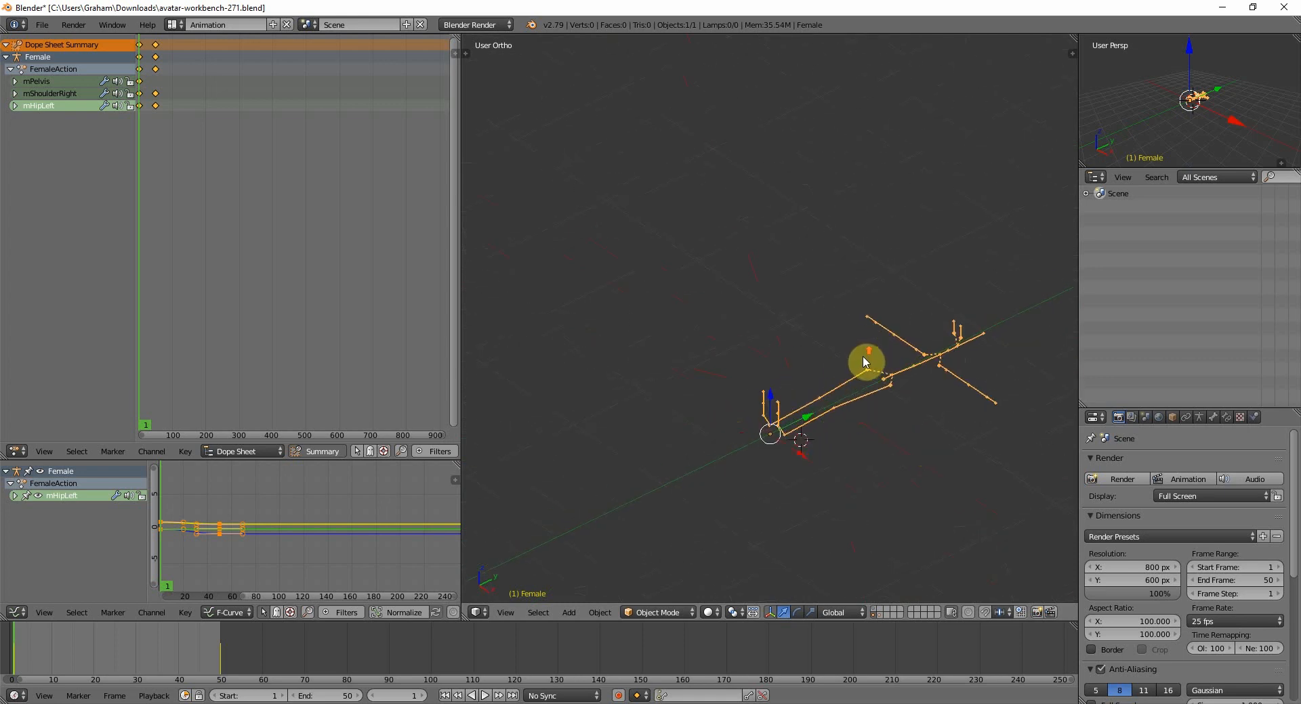
{"action": "left_click", "coordinate": [1068, 53]}
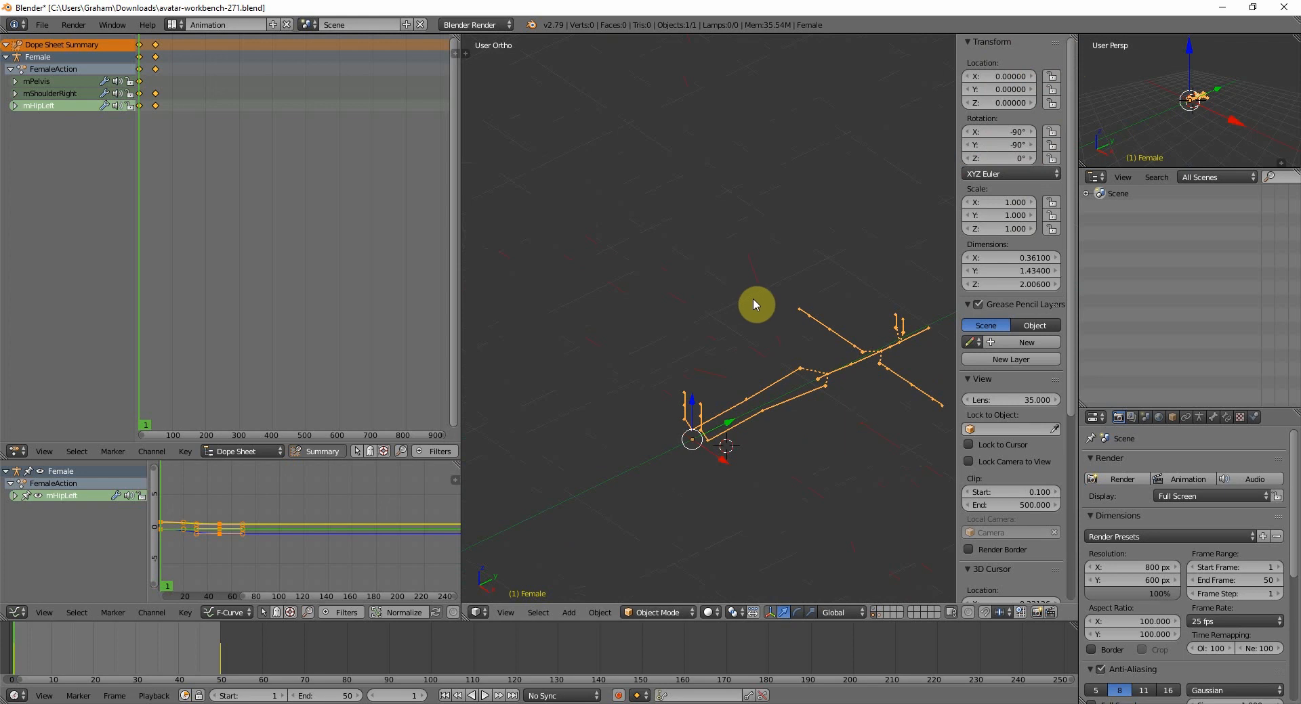
{"action": "key", "text": "ctrl+a"}
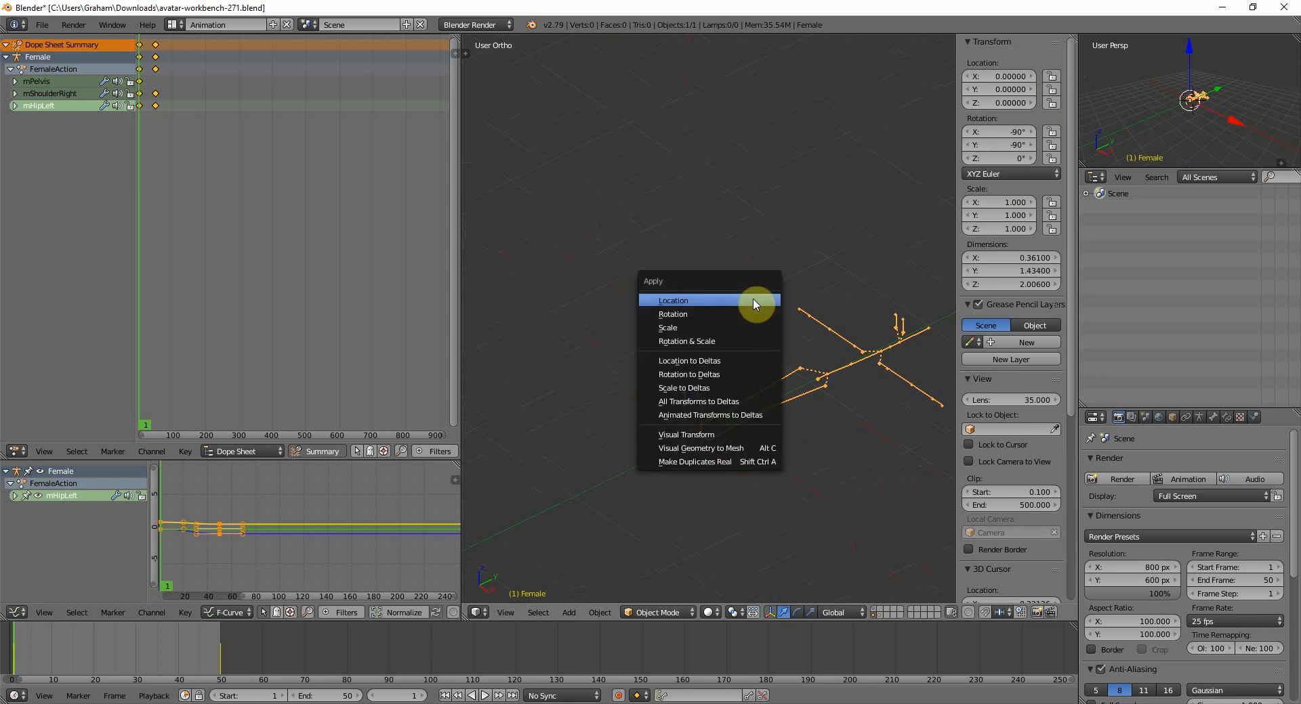
{"action": "left_click", "coordinate": [738, 314]}
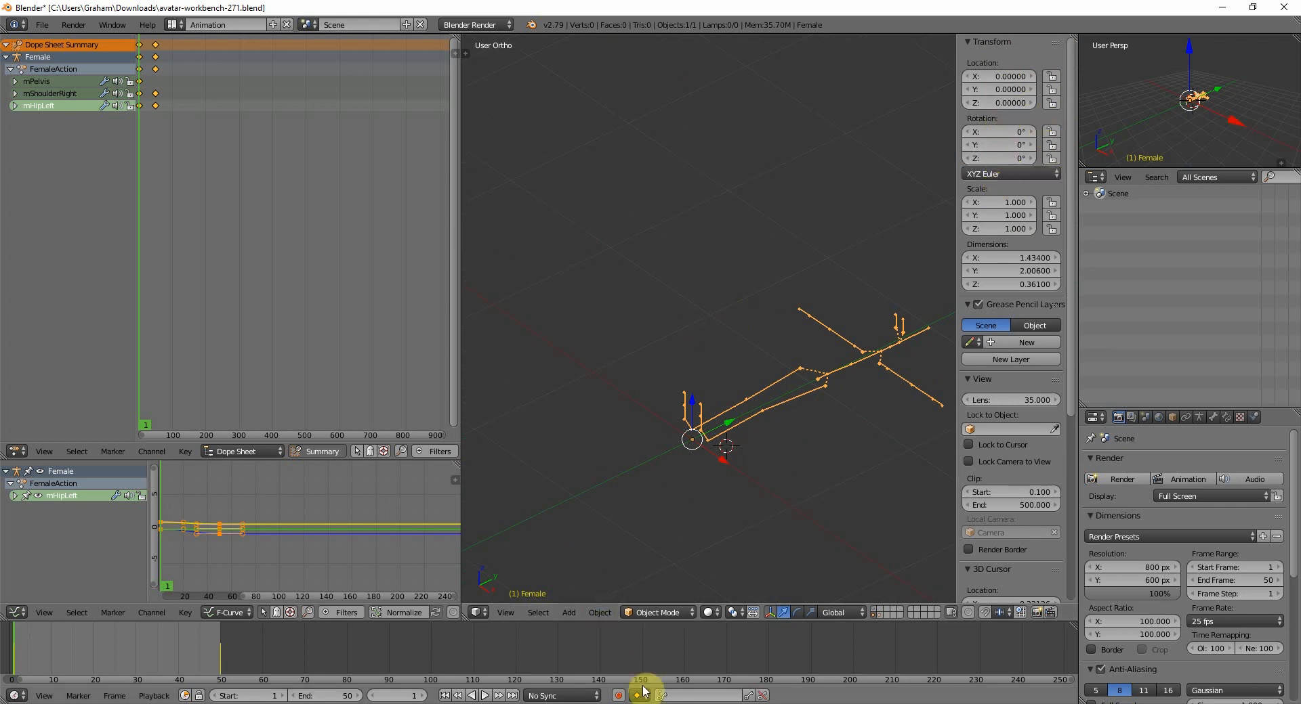
Play the animation on the reoriented Female armature to check it, stop playback and return to frame 1.
{"action": "left_click", "coordinate": [486, 696]}
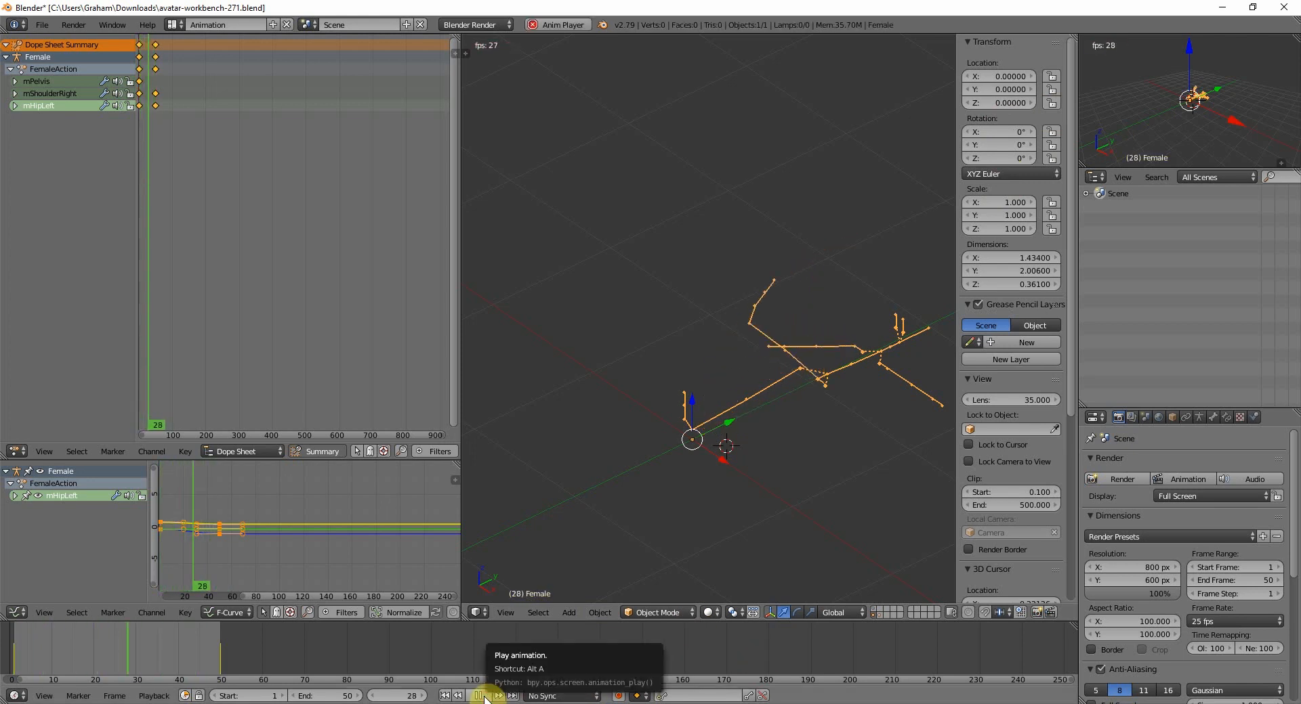
{"action": "left_click", "coordinate": [479, 696]}
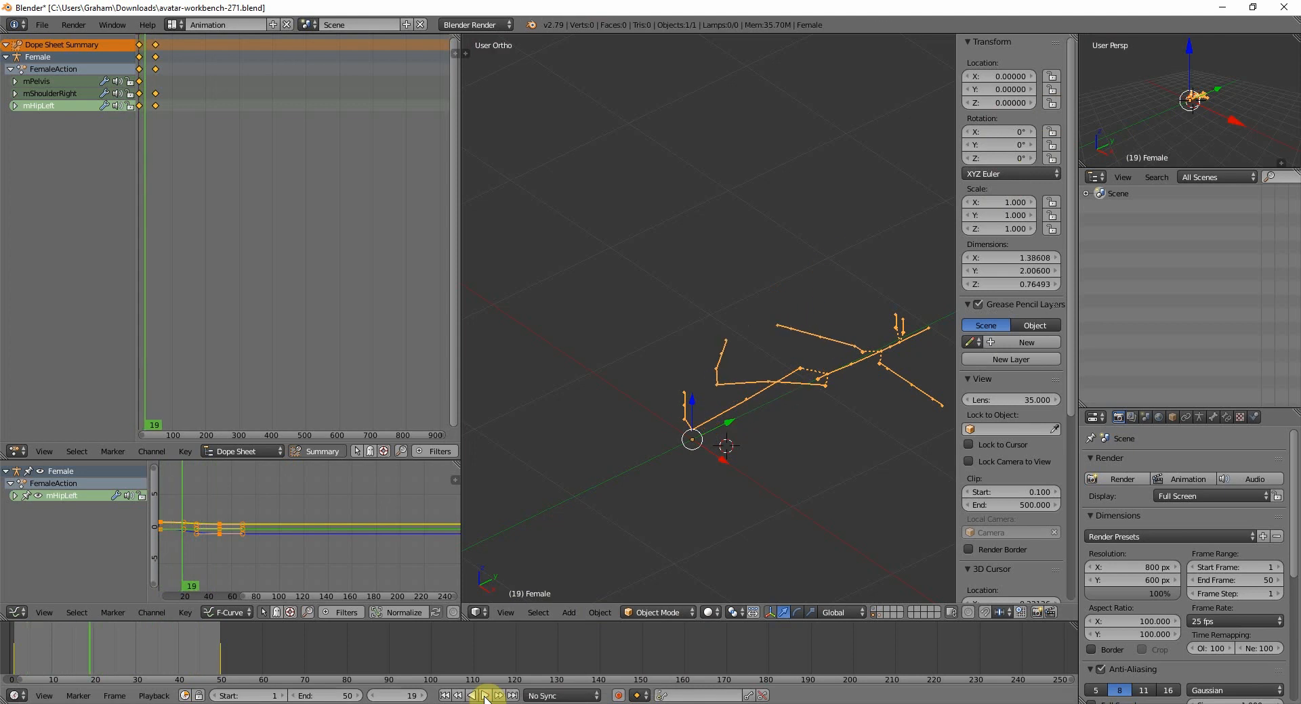
{"action": "left_click", "coordinate": [447, 695]}
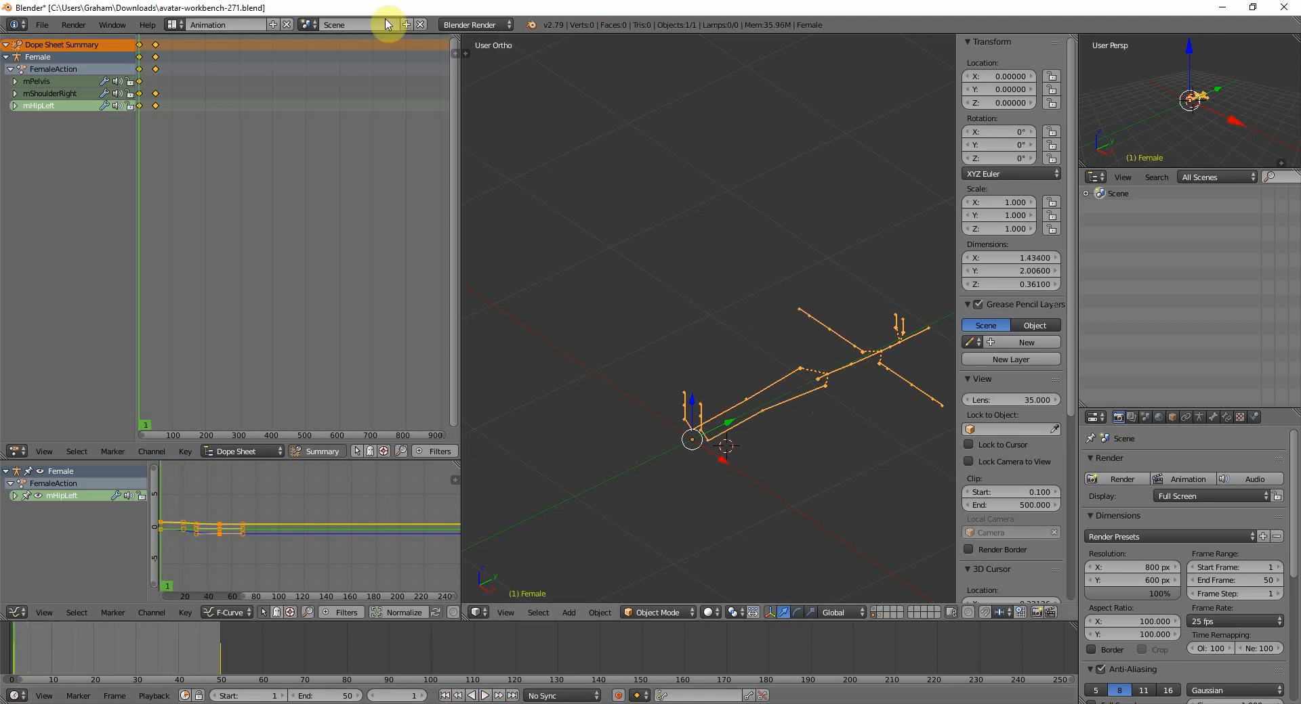
Export the Female armature's animation as the motion capture file test1.bvh on the Desktop with Root Translation Only enabled.
{"action": "left_click", "coordinate": [41, 25]}
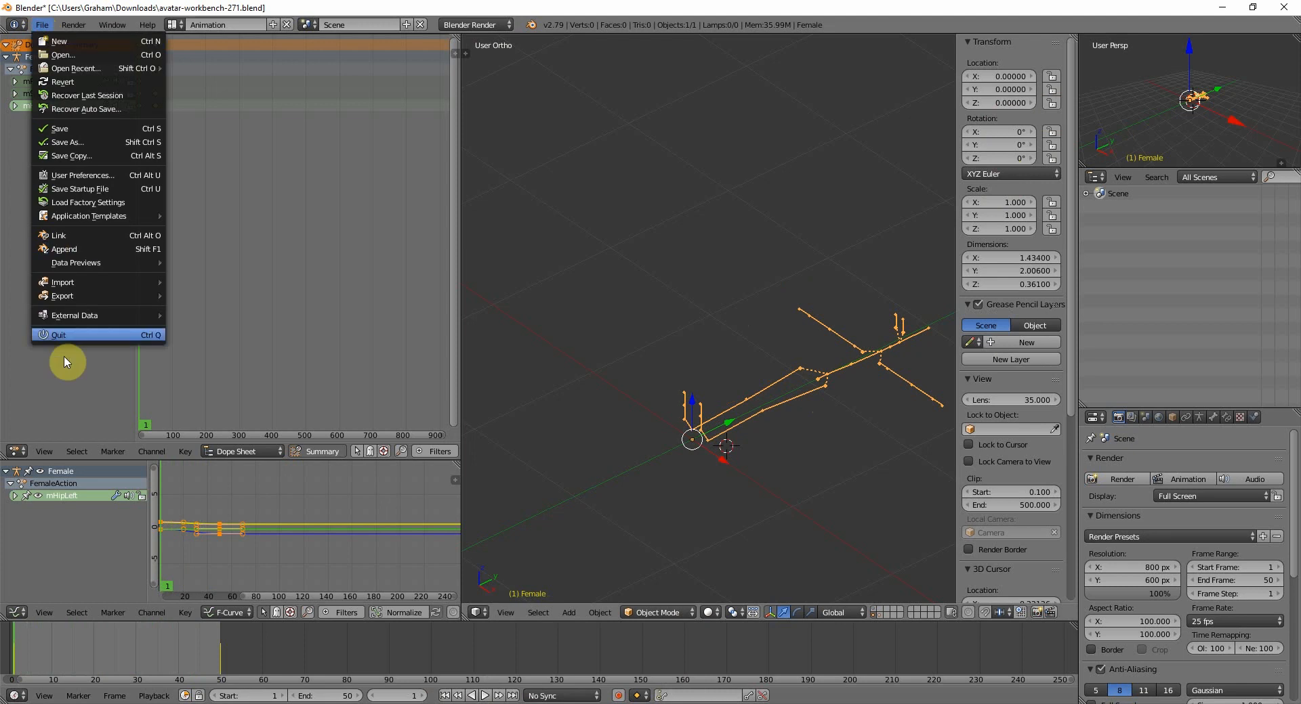
{"action": "mouse_move", "coordinate": [57, 296]}
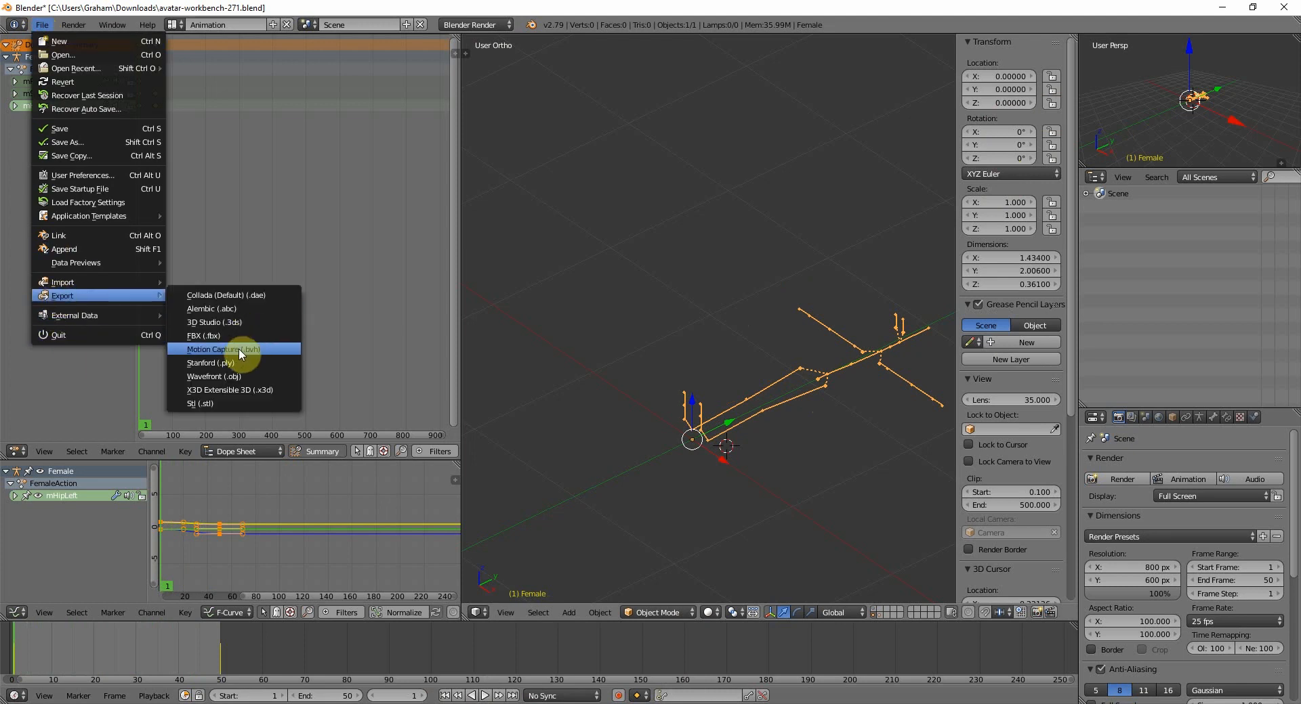
{"action": "left_click", "coordinate": [261, 349]}
{"action": "left_click", "coordinate": [13, 557]}
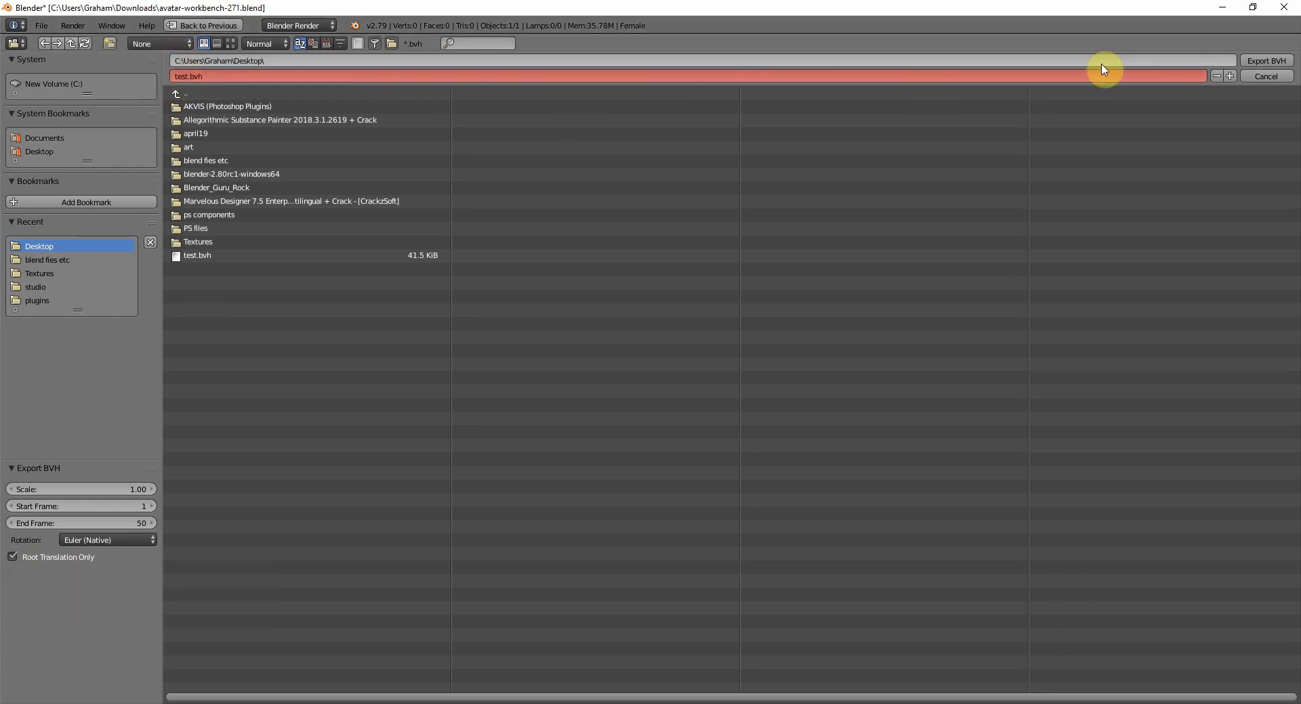
{"action": "left_click", "coordinate": [1229, 76]}
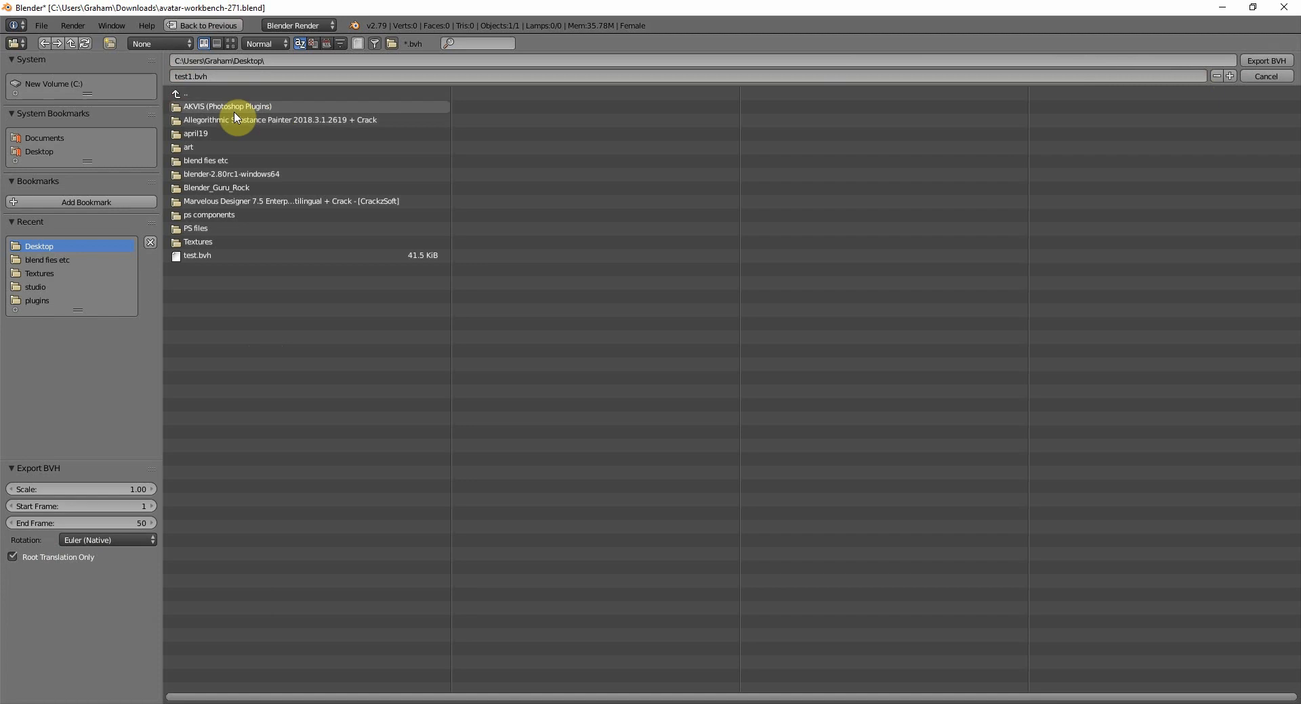
{"action": "left_click", "coordinate": [1266, 61]}
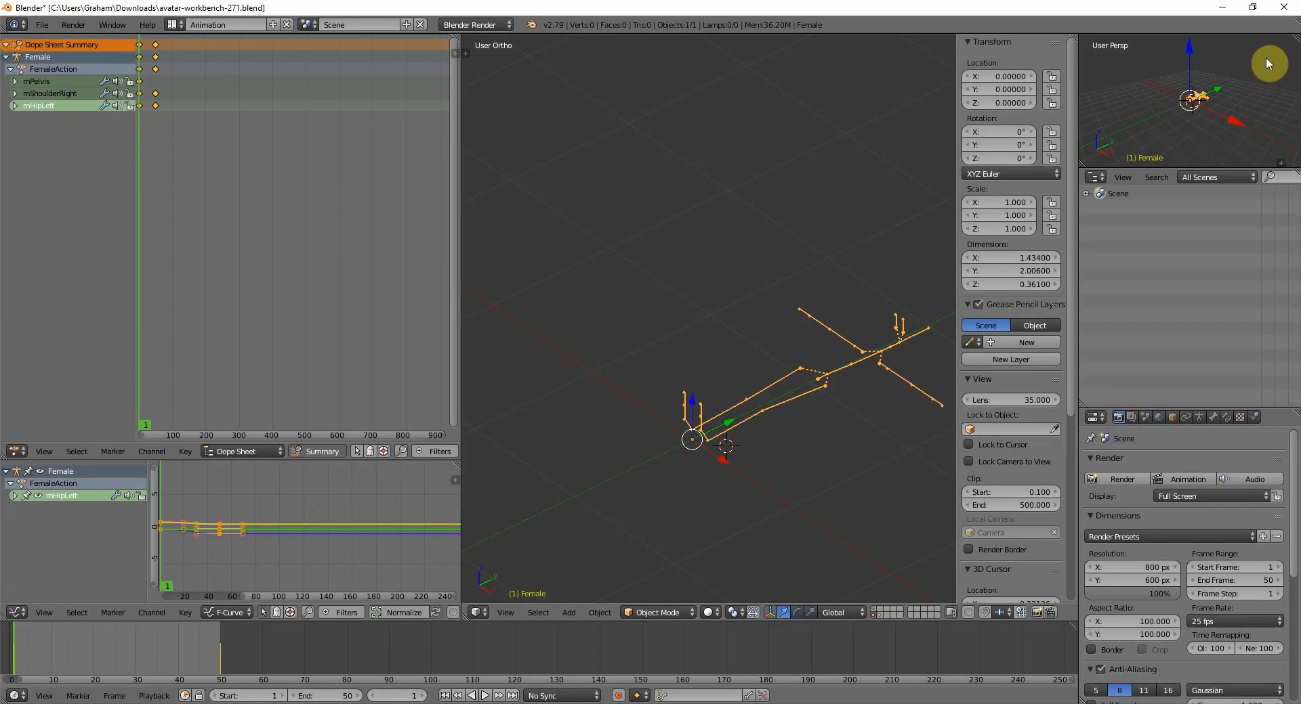
Switch to an empty layer and import test1.bvh from the Desktop as a motion capture armature.
{"action": "scroll", "coordinate": [769, 175], "scroll_direction": "down", "scroll_amount": 6}
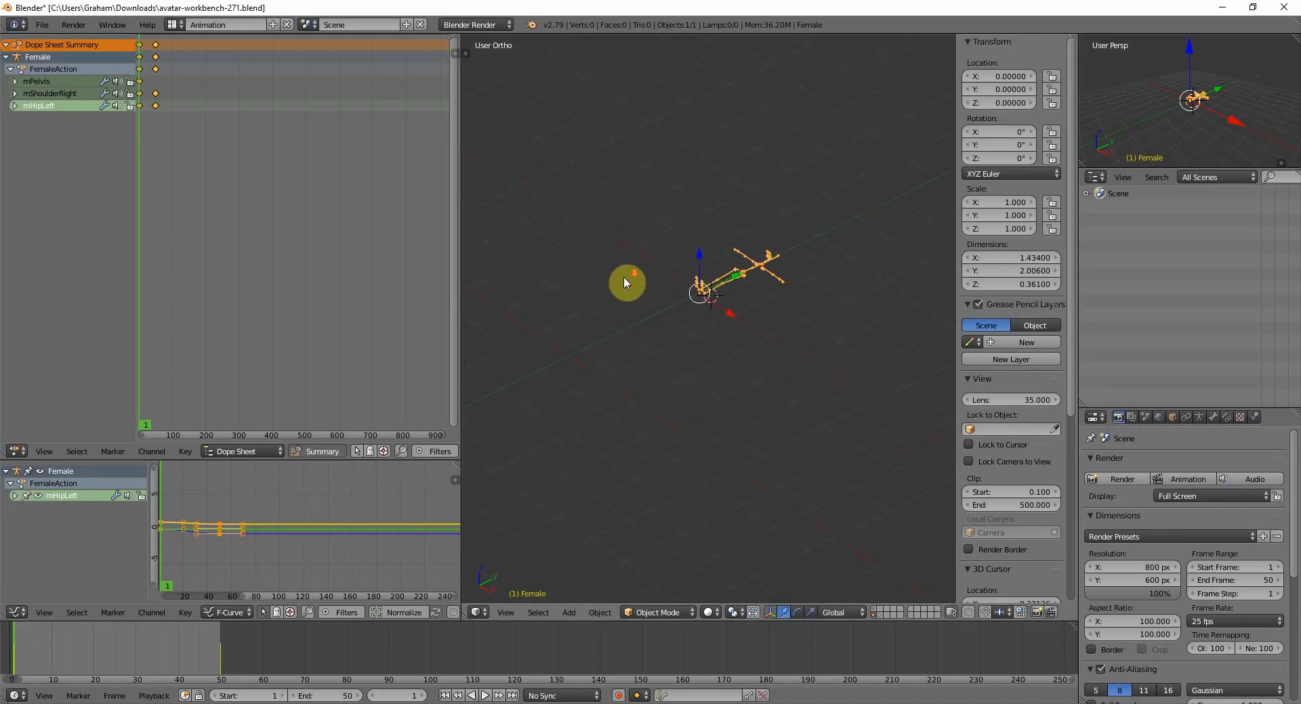
{"action": "scroll", "coordinate": [741, 208], "scroll_direction": "up", "scroll_amount": 4}
{"action": "scroll", "coordinate": [688, 217], "scroll_direction": "down", "scroll_amount": 2}
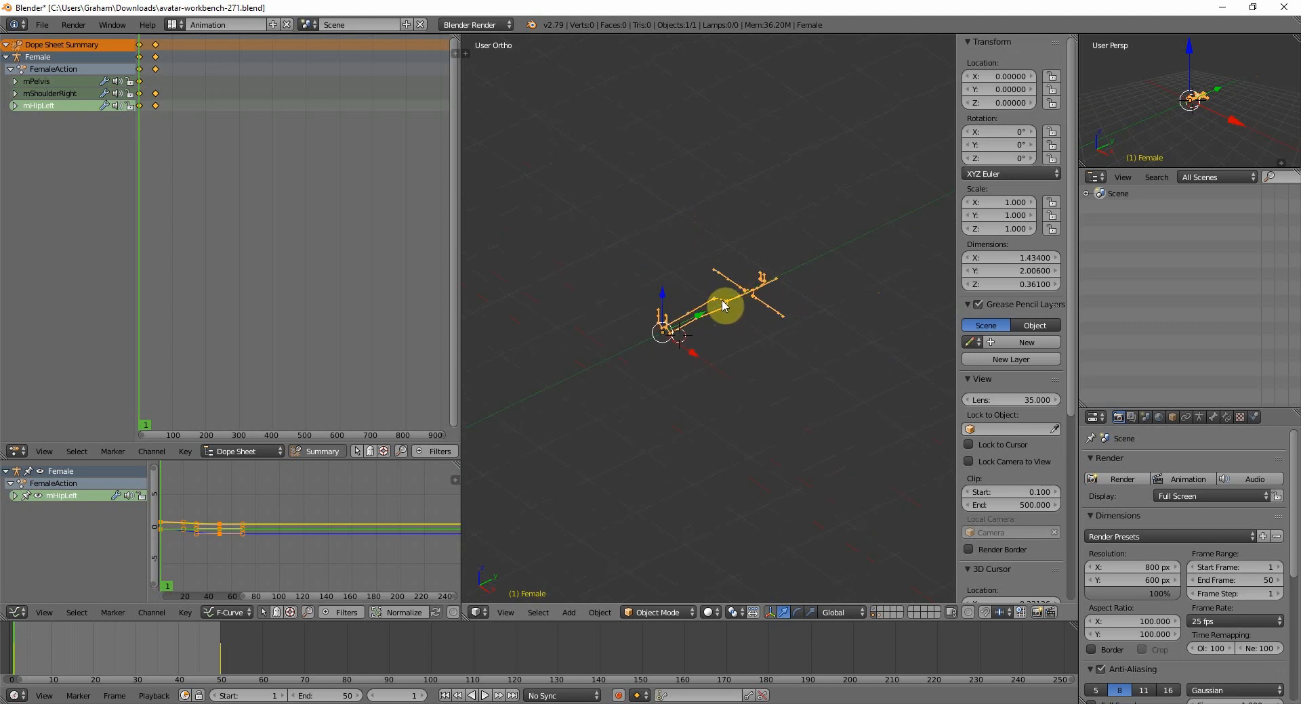
{"action": "left_click", "coordinate": [939, 613]}
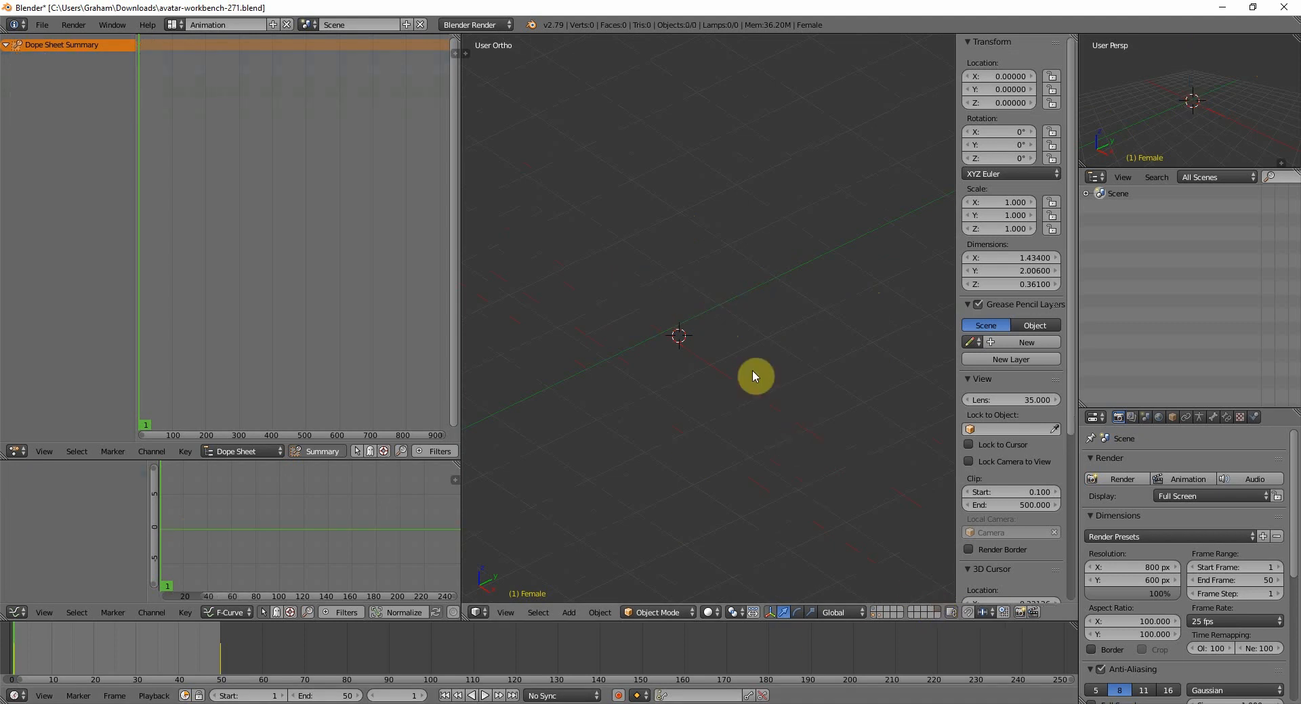
{"action": "left_click", "coordinate": [36, 26]}
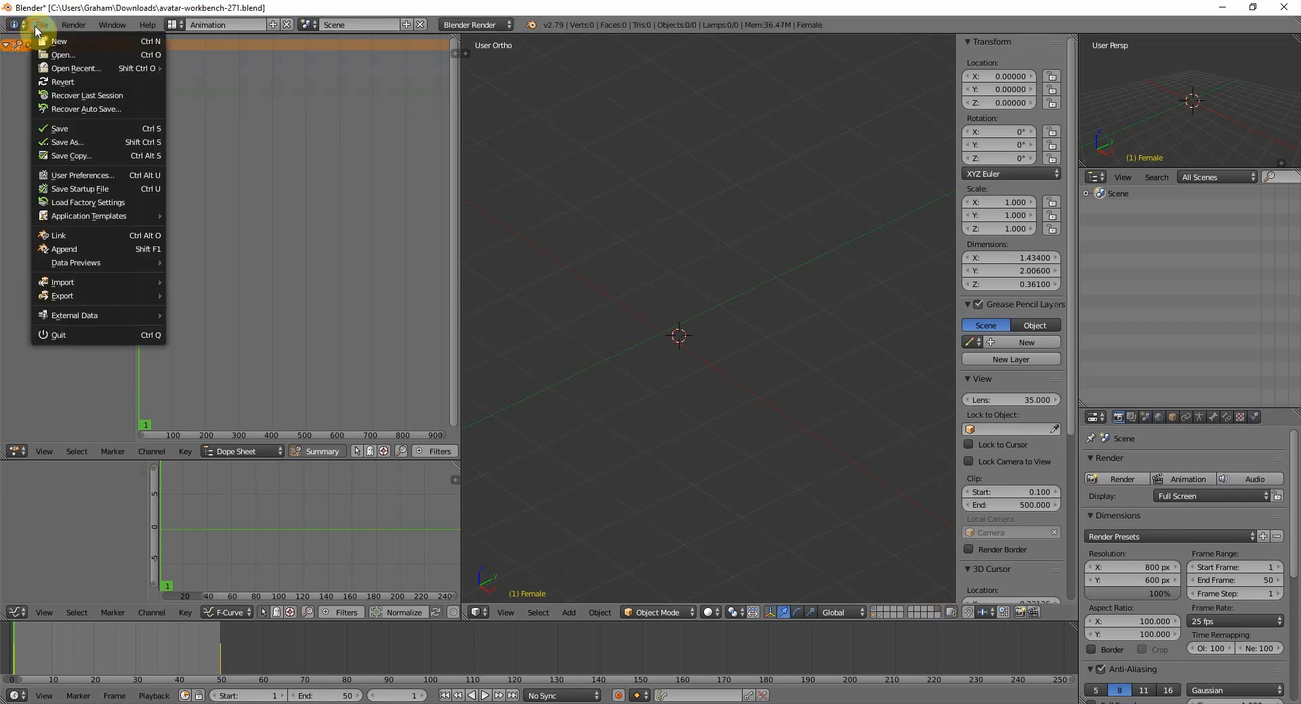
{"action": "mouse_move", "coordinate": [74, 283]}
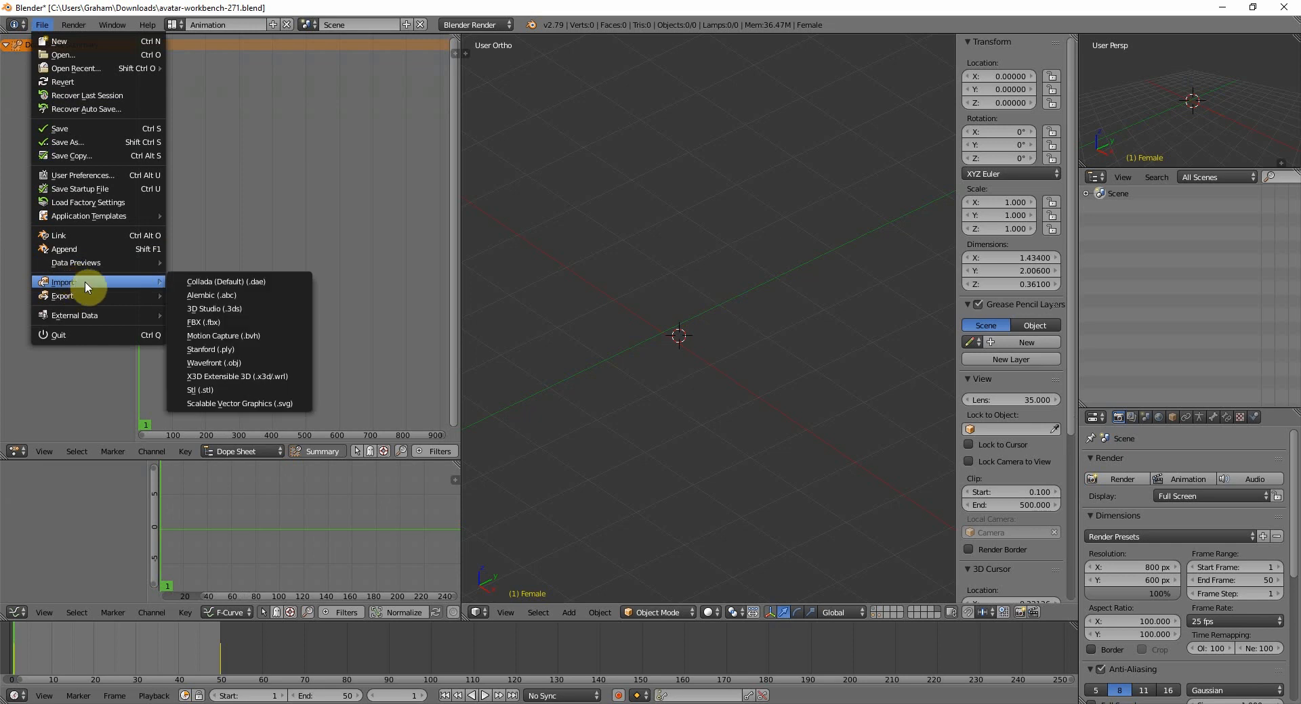
{"action": "left_click", "coordinate": [237, 336]}
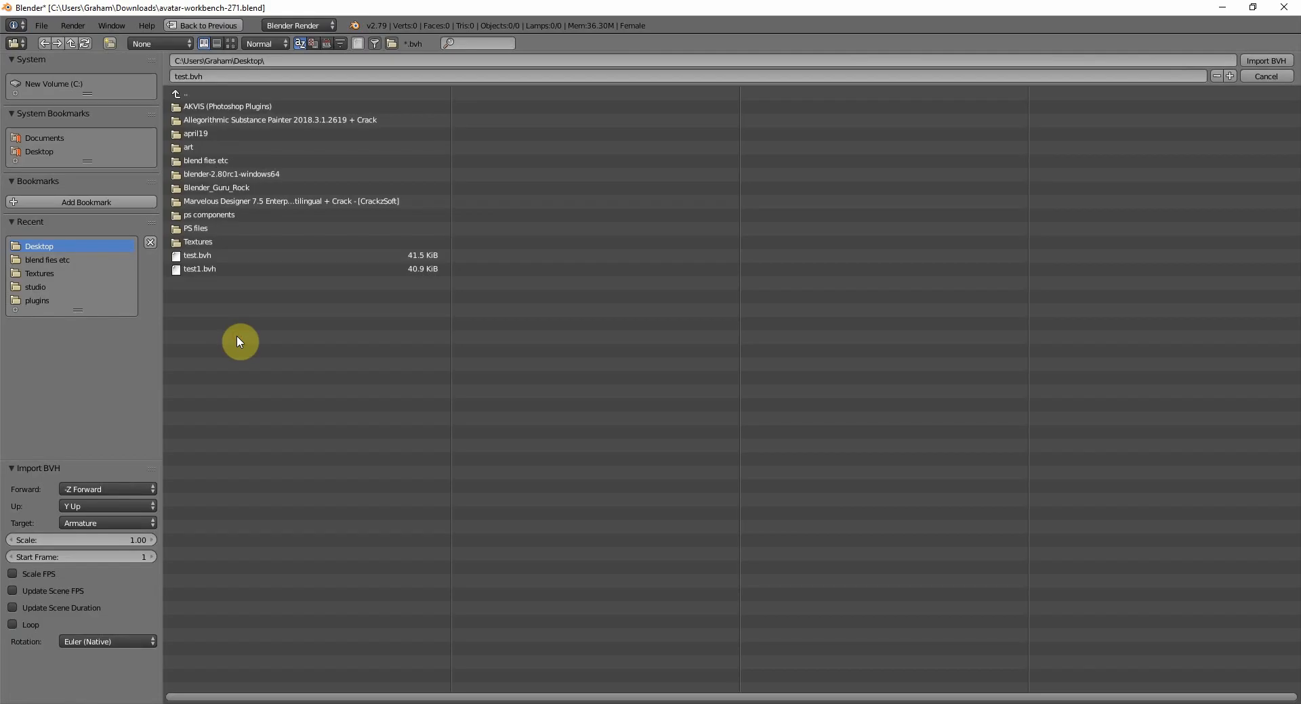
{"action": "left_click", "coordinate": [193, 271]}
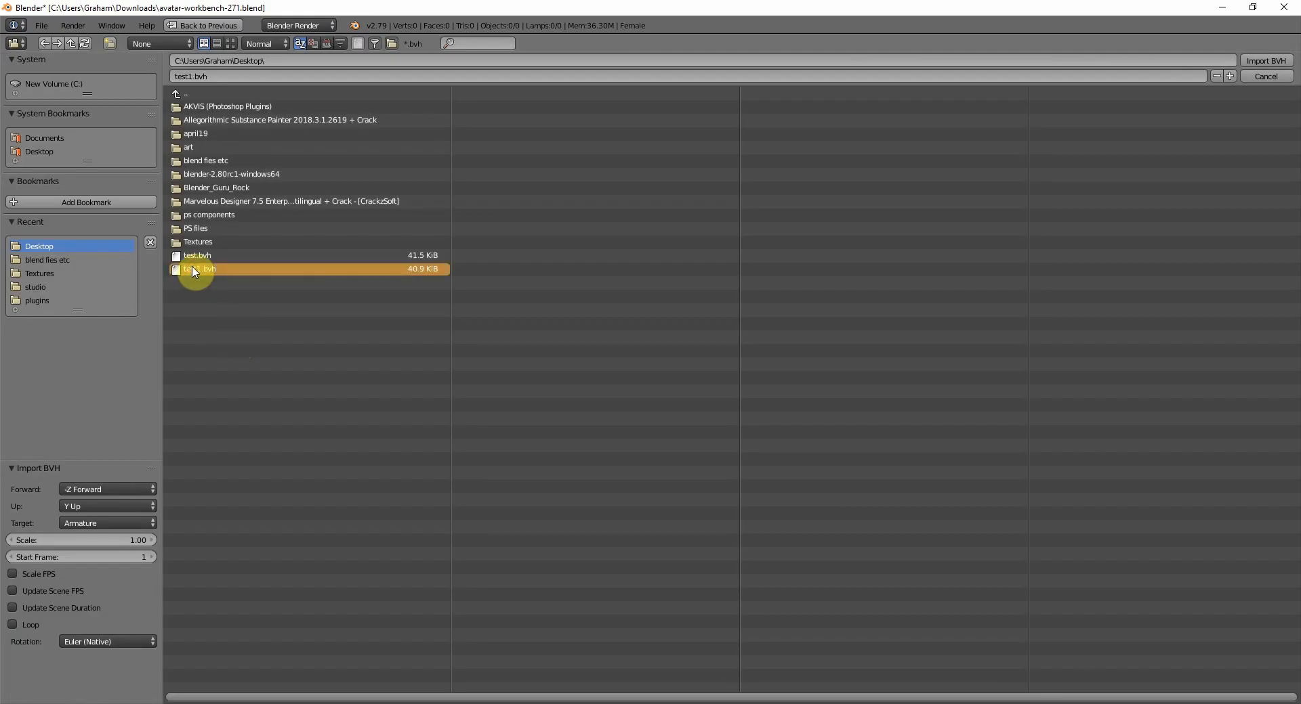
{"action": "left_click", "coordinate": [1255, 63]}
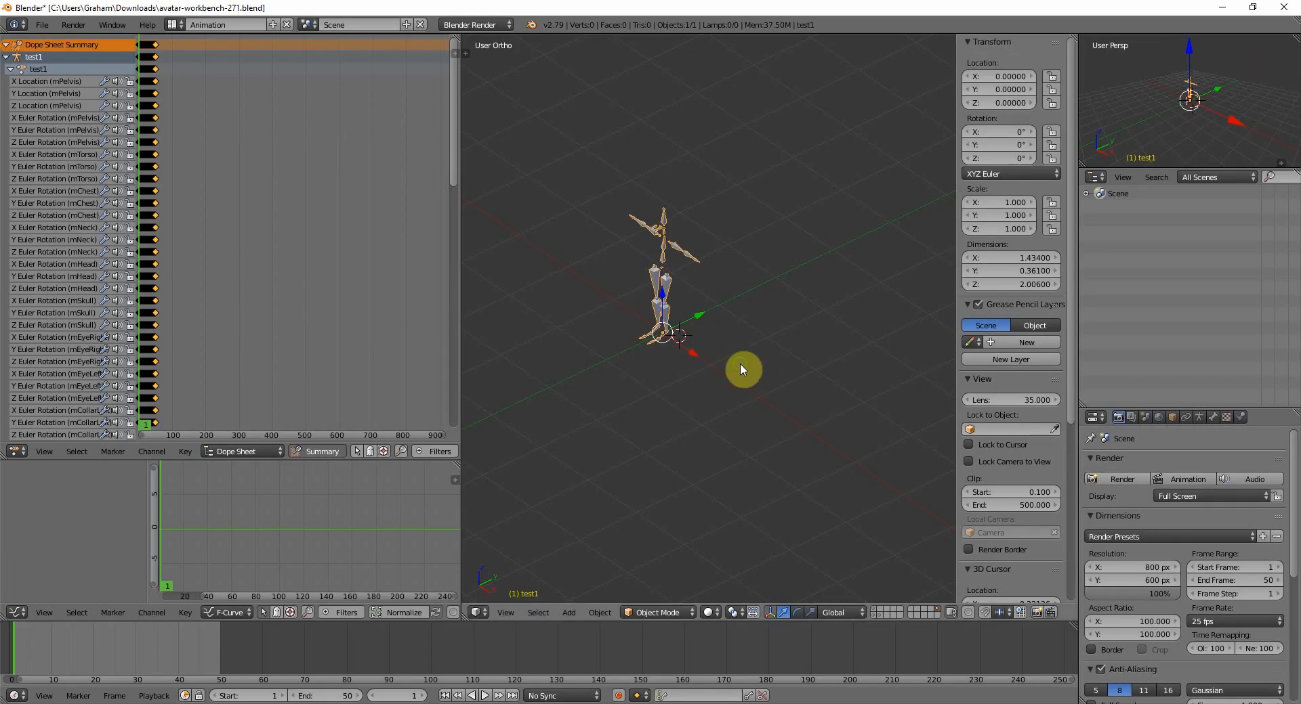
{"action": "middle_click_drag", "start_coordinate": [823, 354], "coordinate": [756, 380]}
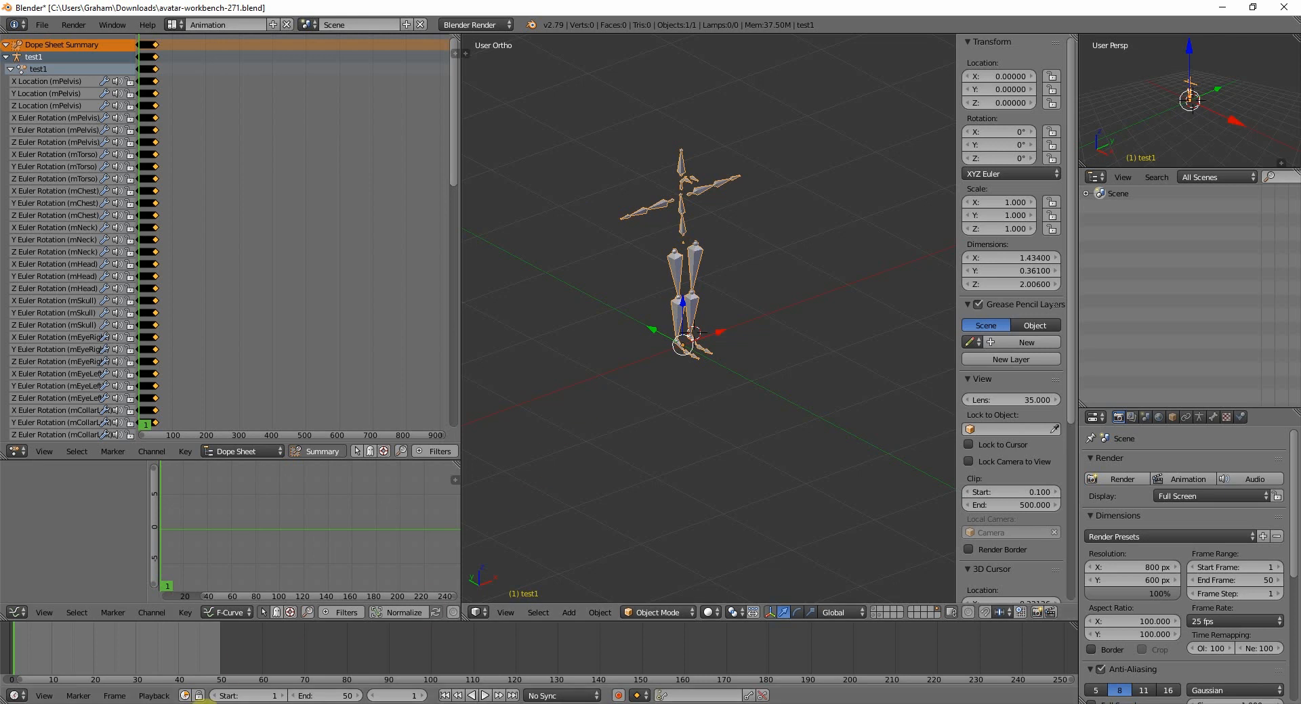
Open avatar-workbench-271.blend in a second Blender instance and look around its scene.
{"action": "left_click", "coordinate": [204, 703]}
{"action": "right_click", "coordinate": [179, 703]}
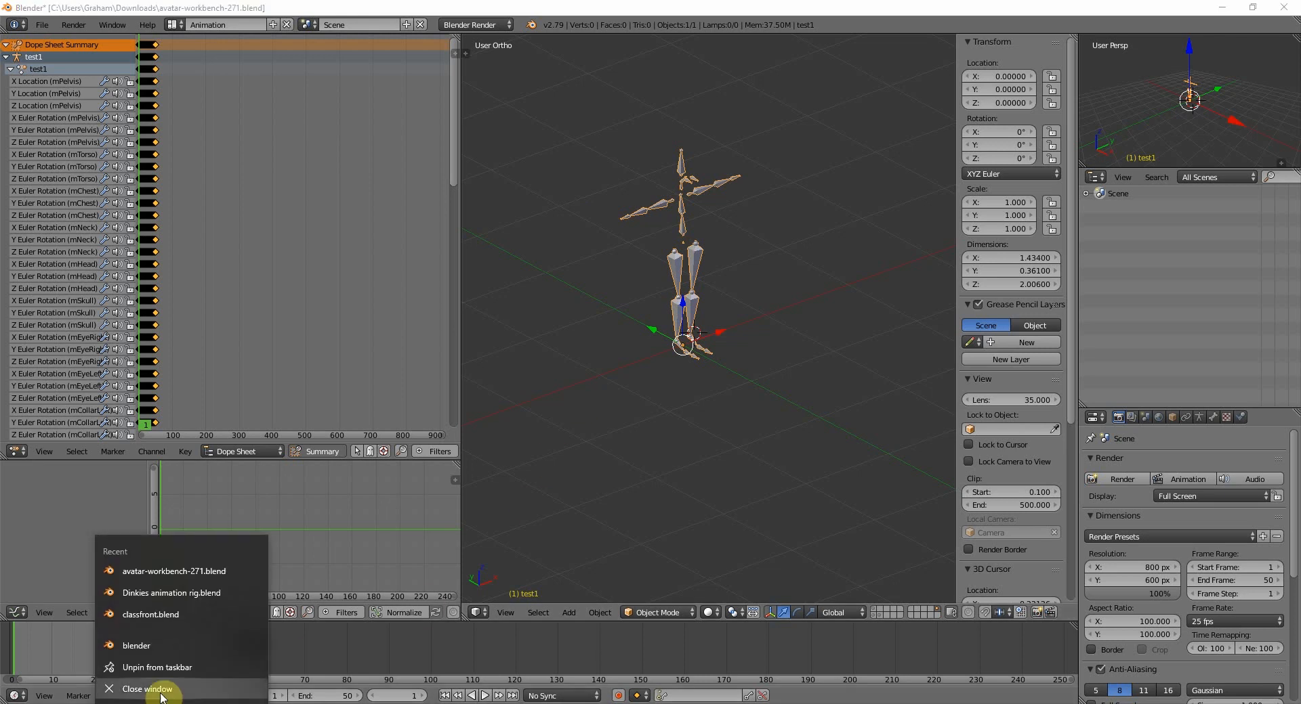
{"action": "left_click", "coordinate": [155, 644]}
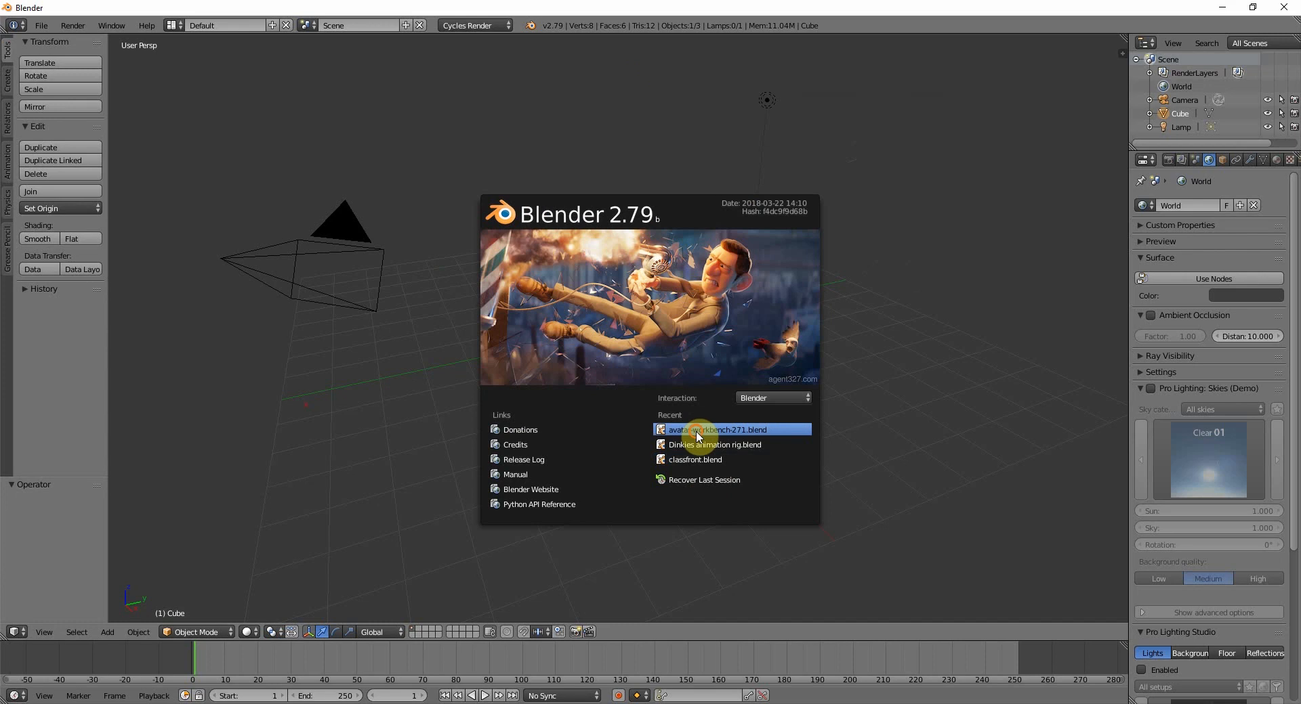
{"action": "left_click", "coordinate": [696, 433]}
{"action": "middle_click_drag", "start_coordinate": [662, 351], "coordinate": [760, 375]}
{"action": "middle_click_drag", "start_coordinate": [366, 445], "coordinate": [329, 465]}
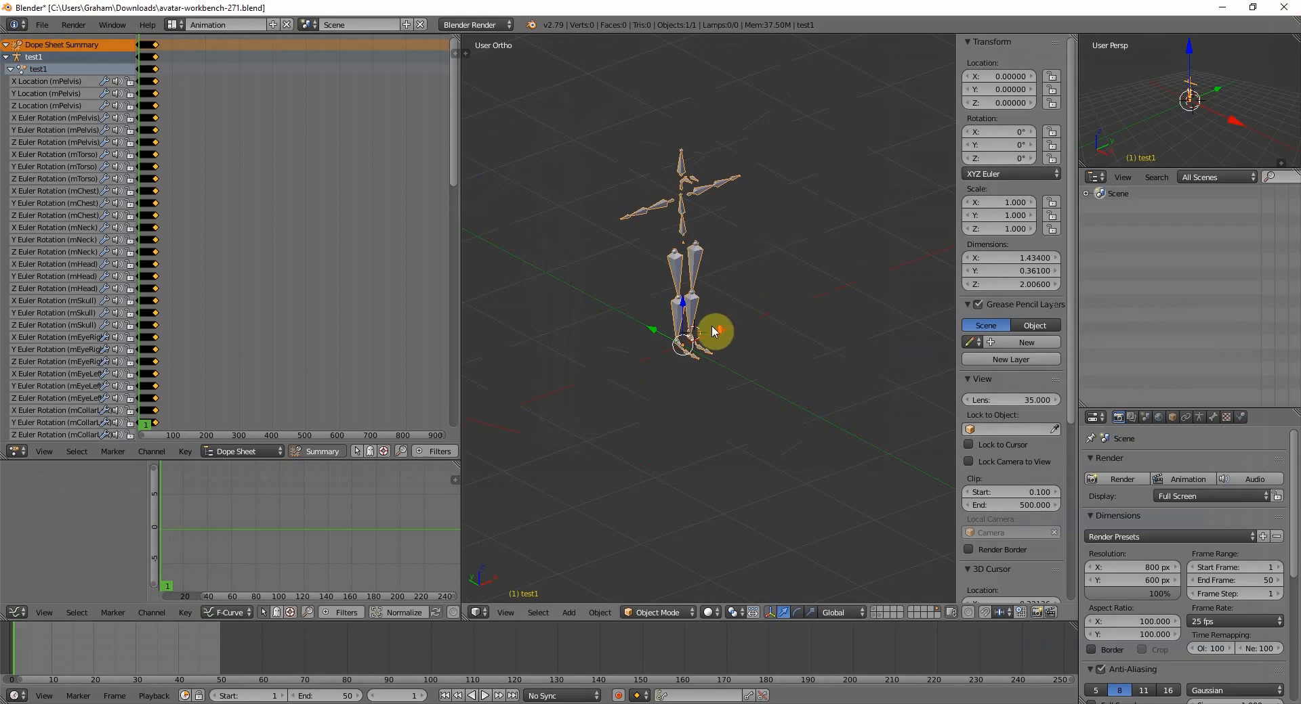
Examine the legs, feet and hip joints of the imported test1 armature from several angles.
{"action": "scroll", "coordinate": [711, 325], "scroll_direction": "up", "scroll_amount": 3}
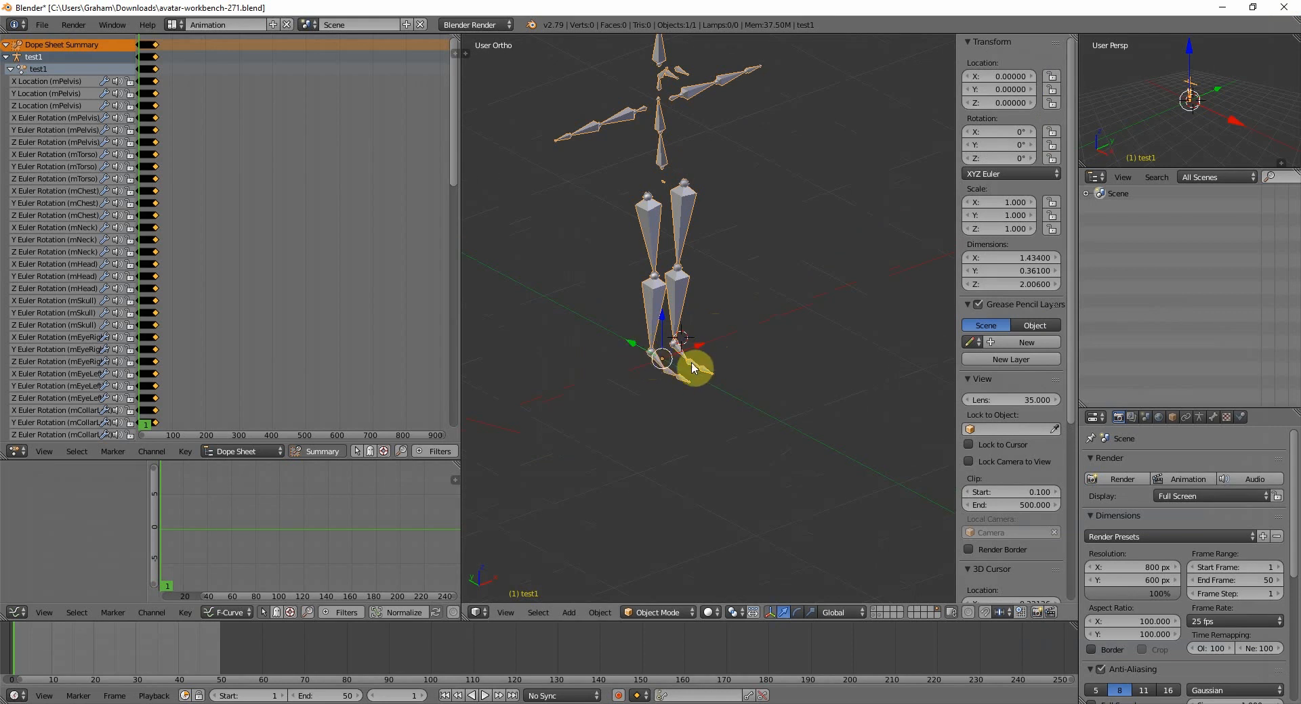
{"action": "left_click_drag", "start_coordinate": [692, 368], "coordinate": [684, 378]}
{"action": "middle_click_drag", "start_coordinate": [721, 395], "coordinate": [791, 380]}
{"action": "scroll", "coordinate": [745, 192], "scroll_direction": "up", "scroll_amount": 5}
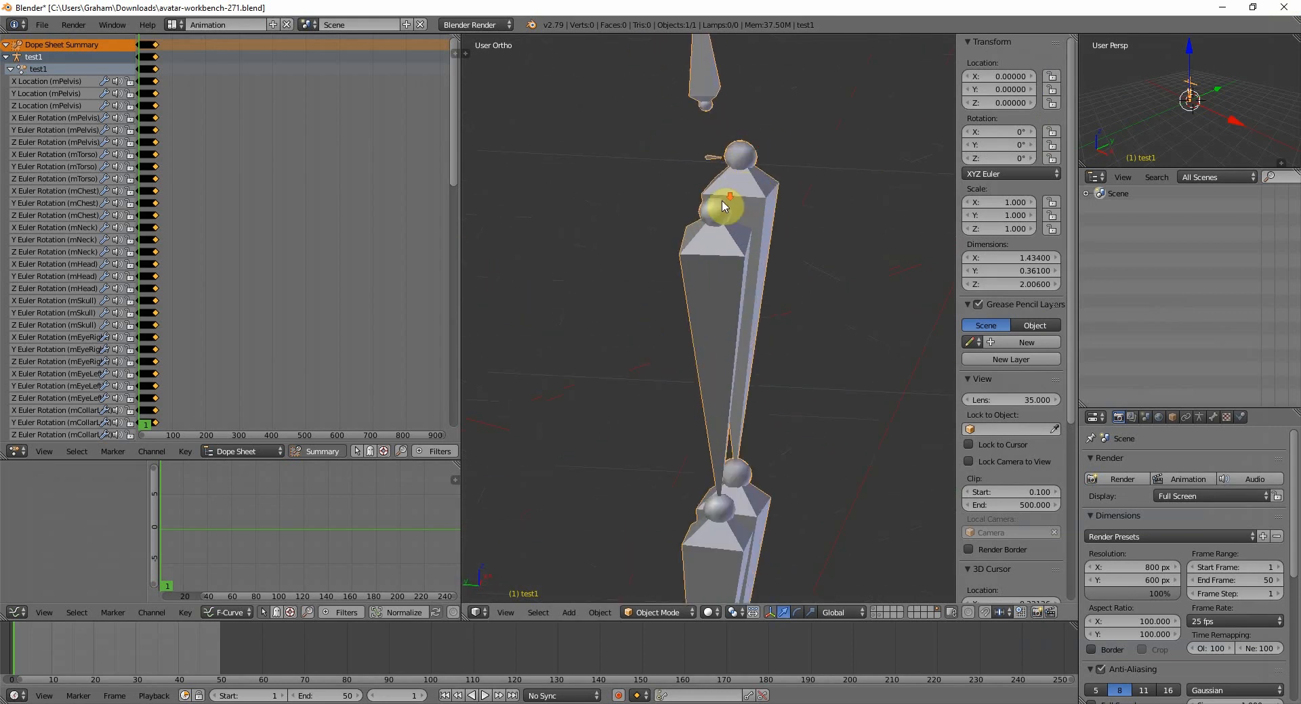
{"action": "scroll", "coordinate": [723, 208], "scroll_direction": "down", "scroll_amount": 6}
{"action": "middle_click_drag", "start_coordinate": [774, 304], "coordinate": [722, 324]}
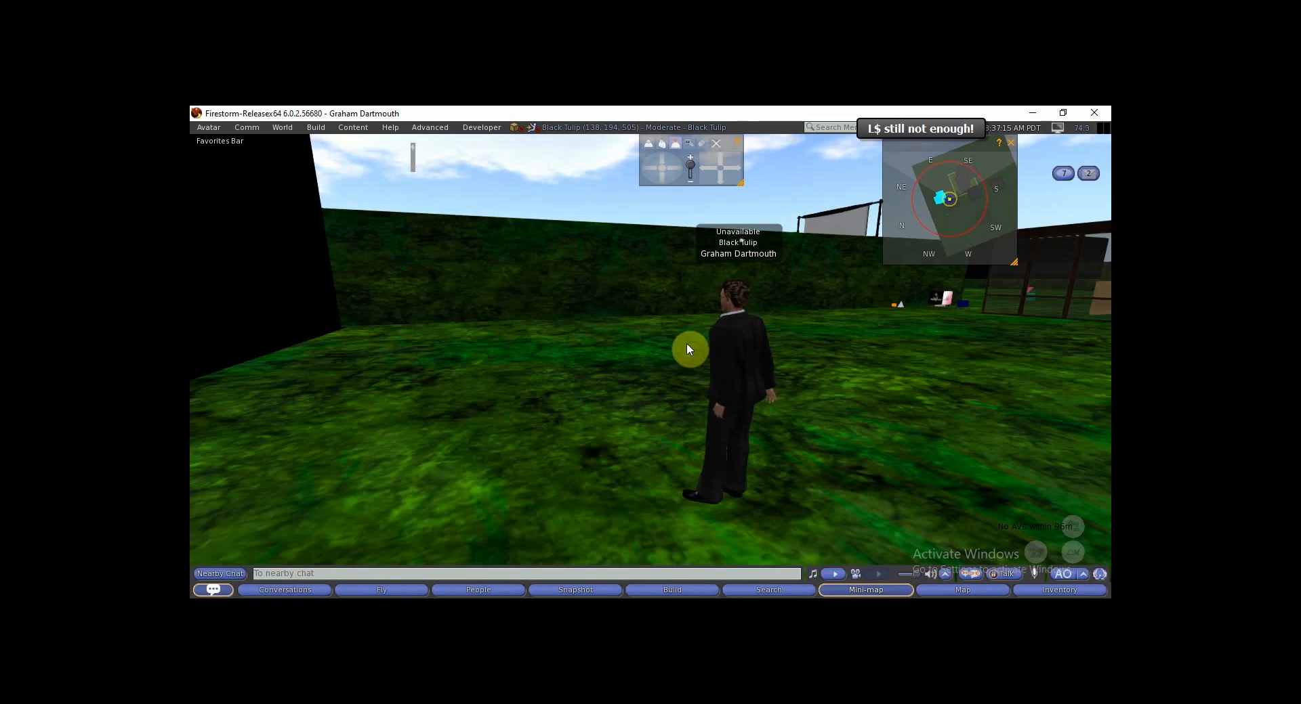
In Firestorm, start an animation upload and load test1.bvh from the Desktop.
{"action": "left_click", "coordinate": [315, 128]}
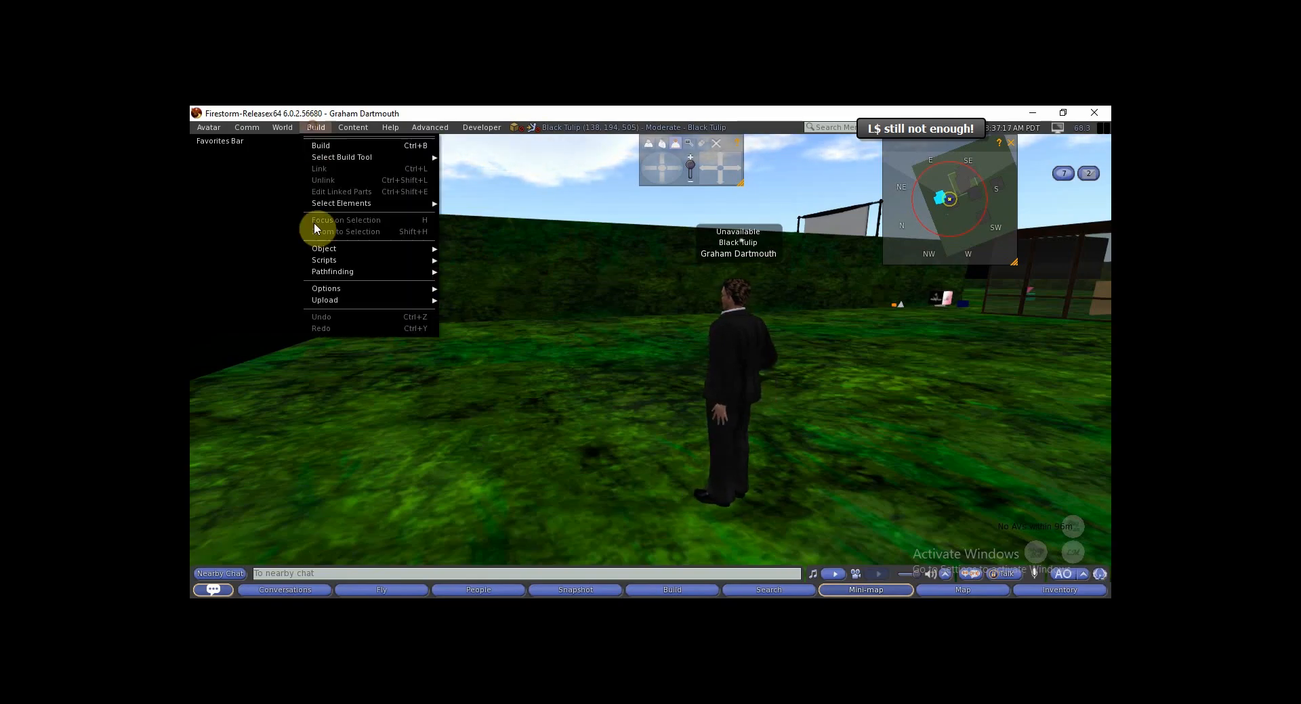
{"action": "mouse_move", "coordinate": [326, 302]}
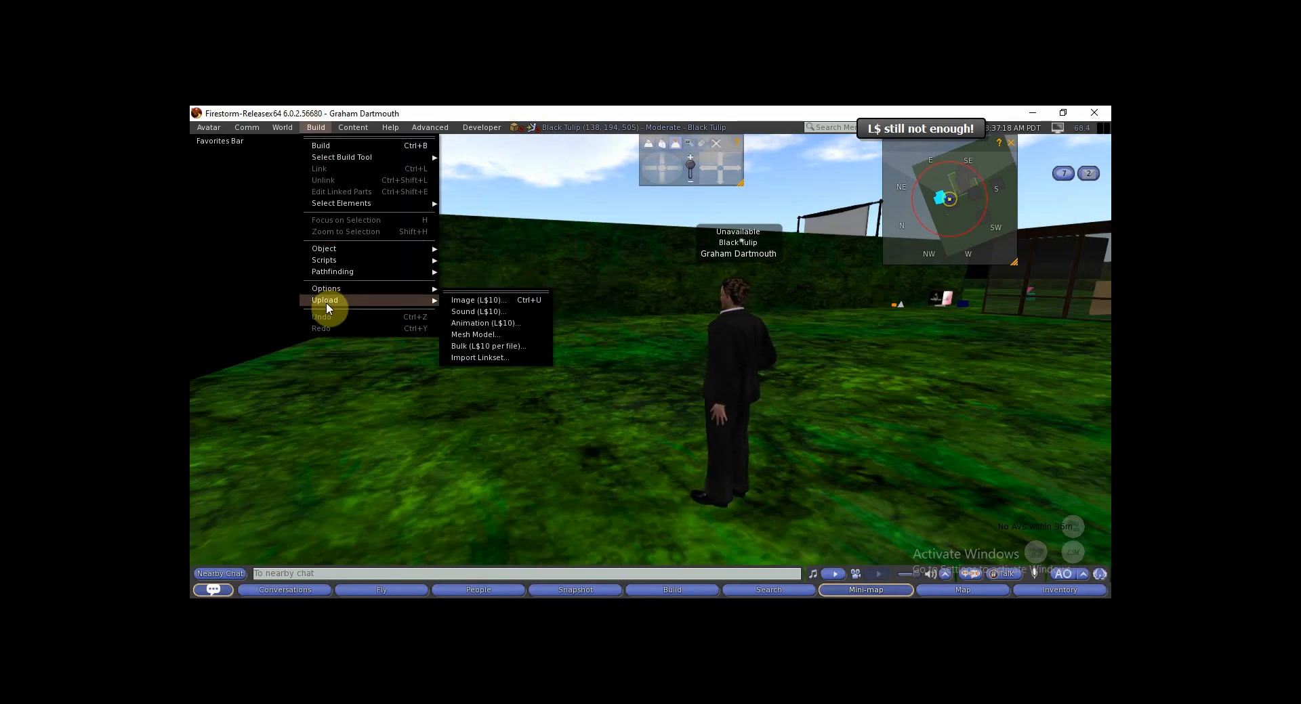
{"action": "left_click", "coordinate": [493, 324]}
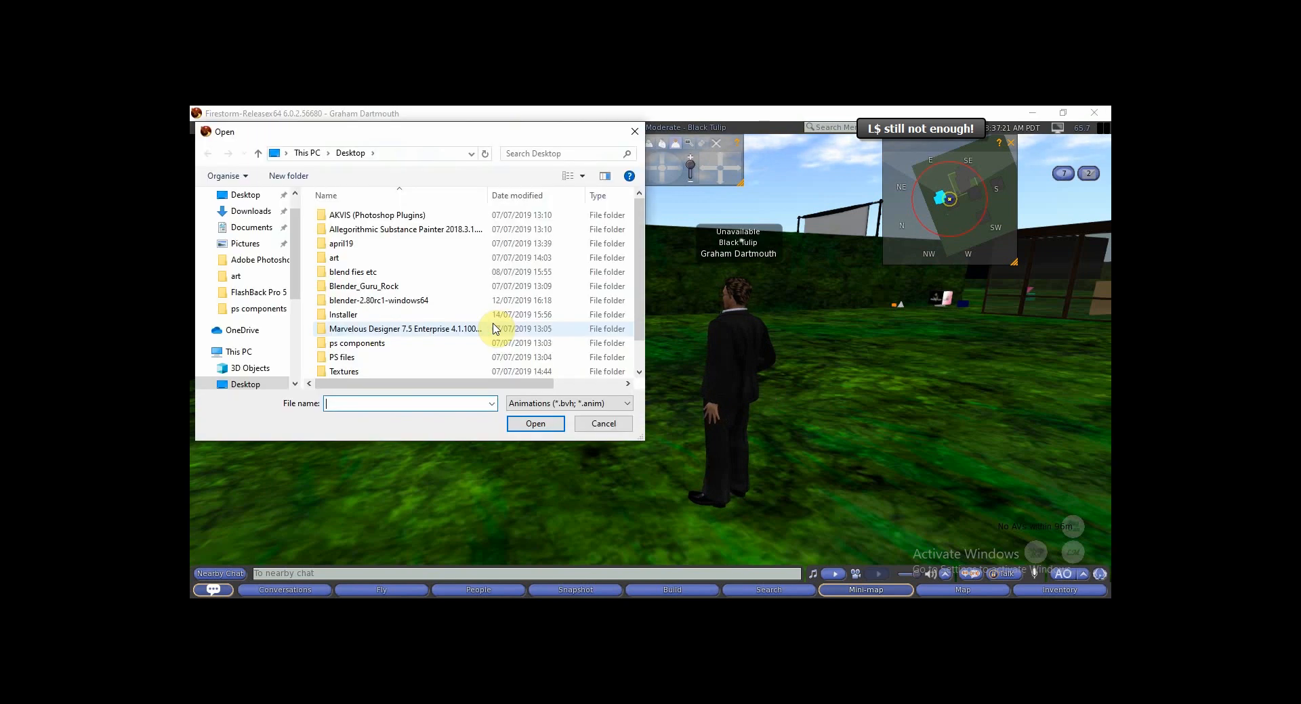
{"action": "scroll", "coordinate": [640, 271], "scroll_direction": "right", "scroll_amount": 3}
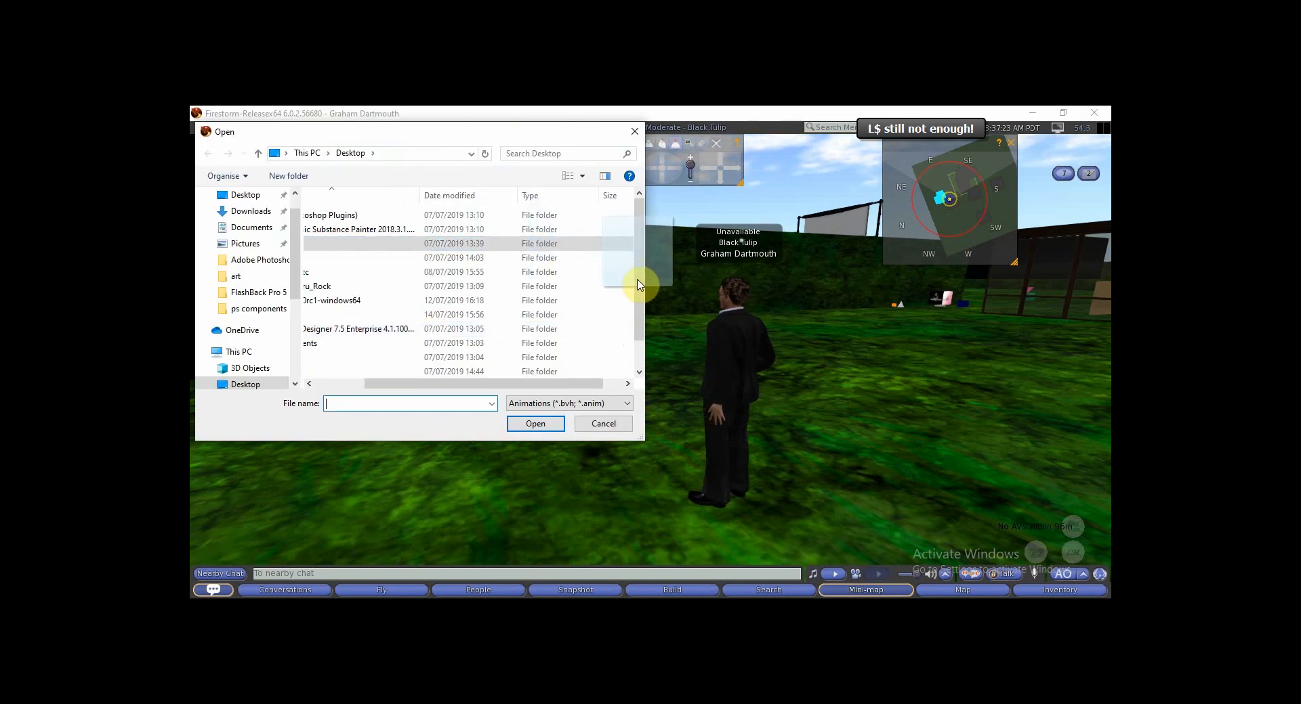
{"action": "scroll", "coordinate": [637, 299], "scroll_direction": "down", "scroll_amount": 1}
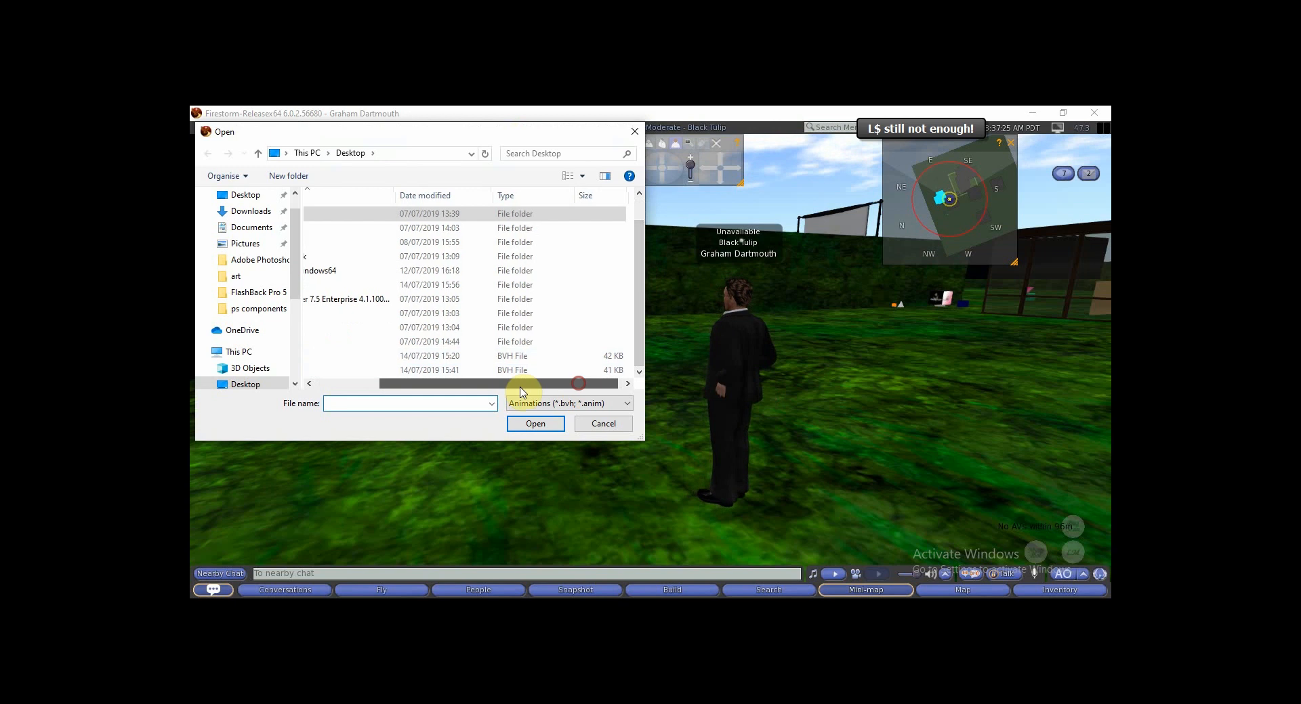
{"action": "left_click_drag", "start_coordinate": [515, 384], "coordinate": [336, 384]}
{"action": "left_click", "coordinate": [336, 372]}
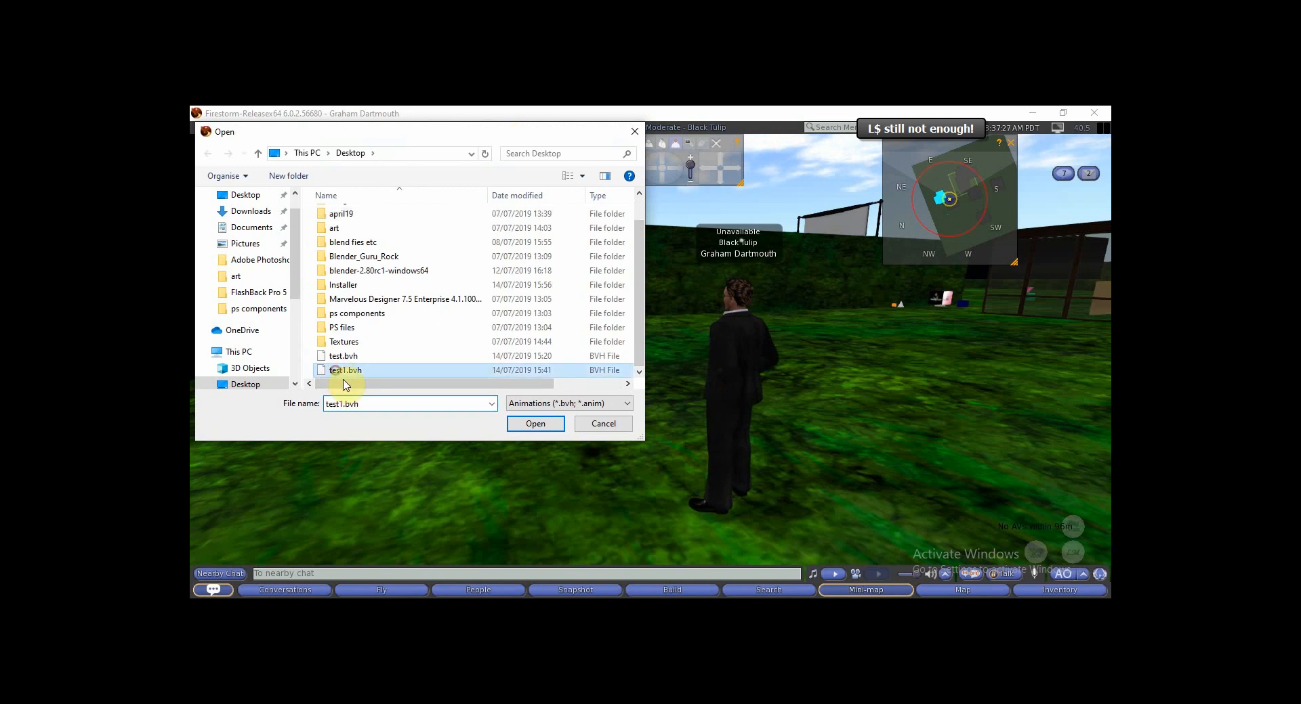
{"action": "left_click", "coordinate": [536, 425]}
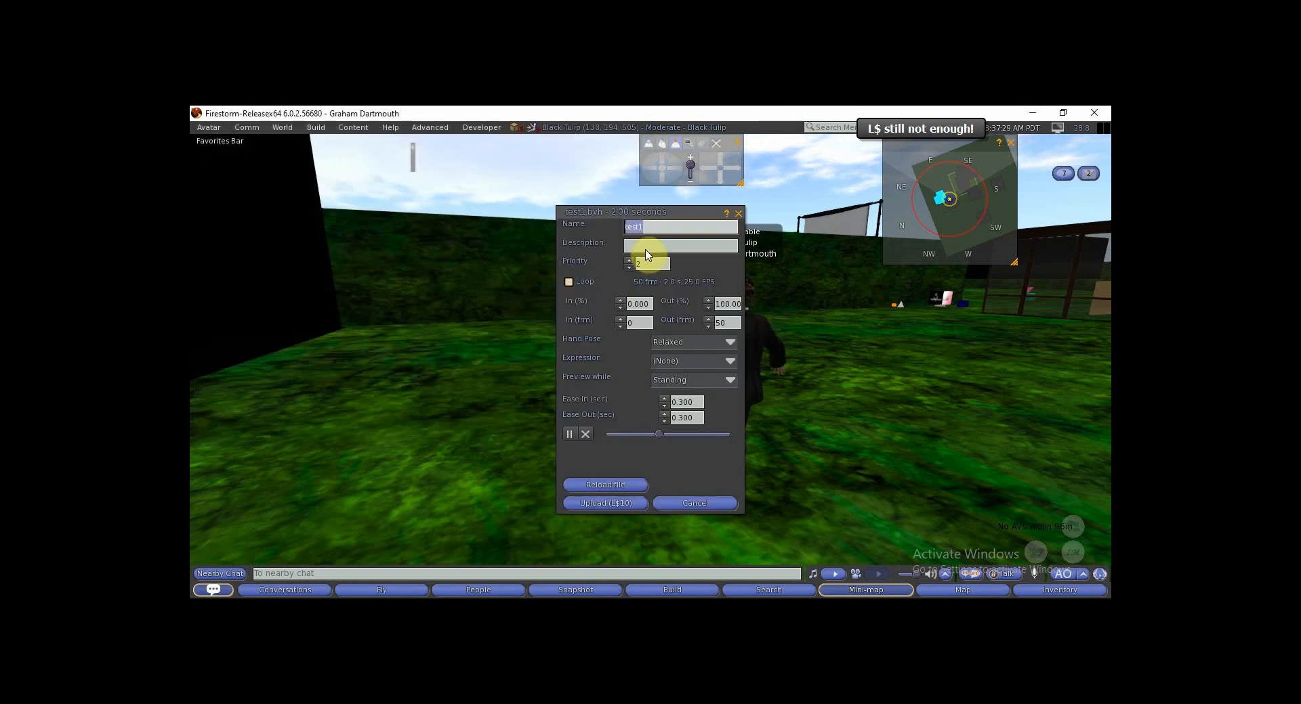
Preview the test1 animation on the avatar with looping enabled and priority 4, and close the upload window without uploading.
{"action": "left_click", "coordinate": [568, 282]}
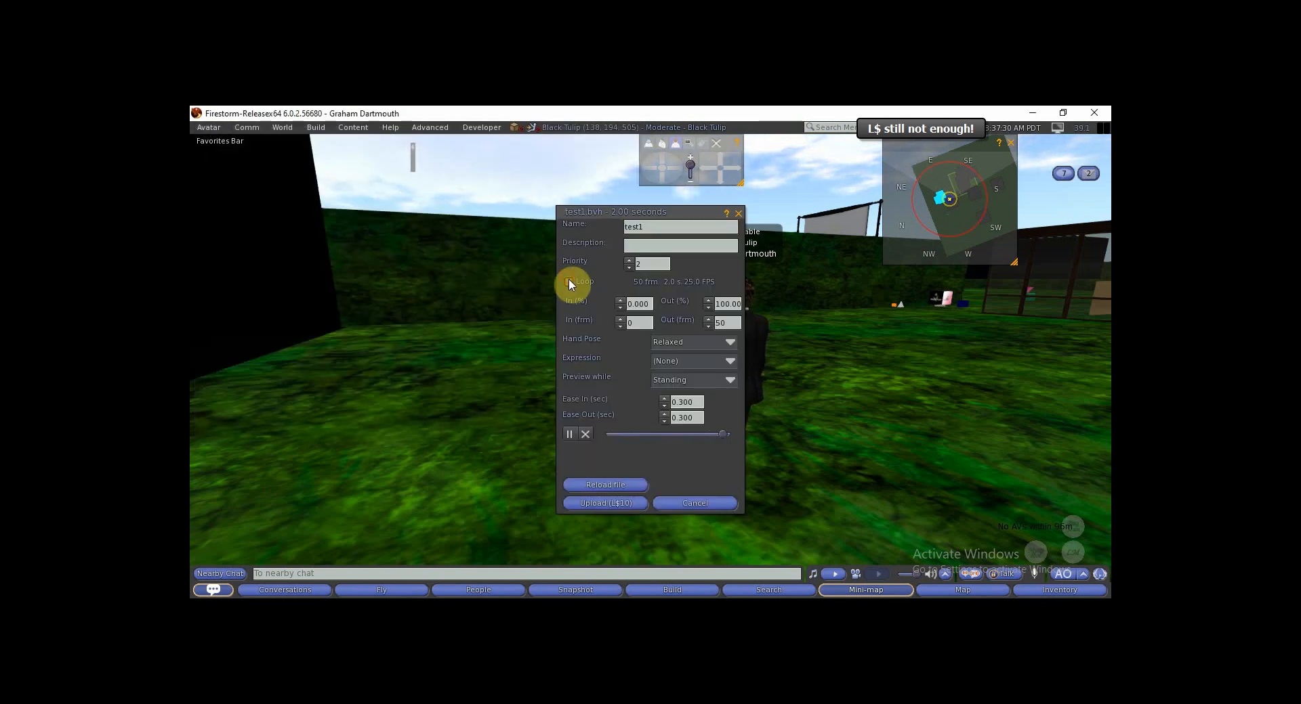
{"action": "left_click", "coordinate": [629, 261]}
{"action": "left_click_drag", "start_coordinate": [657, 215], "coordinate": [429, 187]}
{"action": "left_click", "coordinate": [342, 407]}
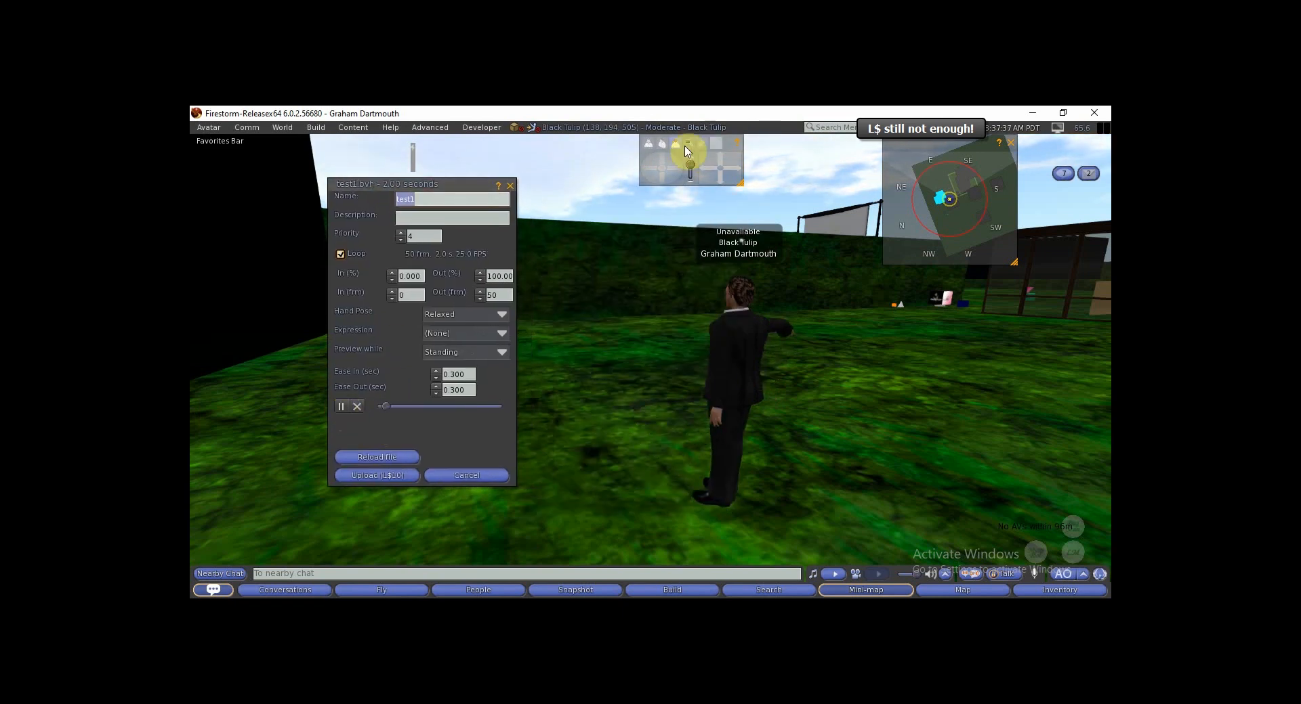
{"action": "left_click", "coordinate": [650, 171]}
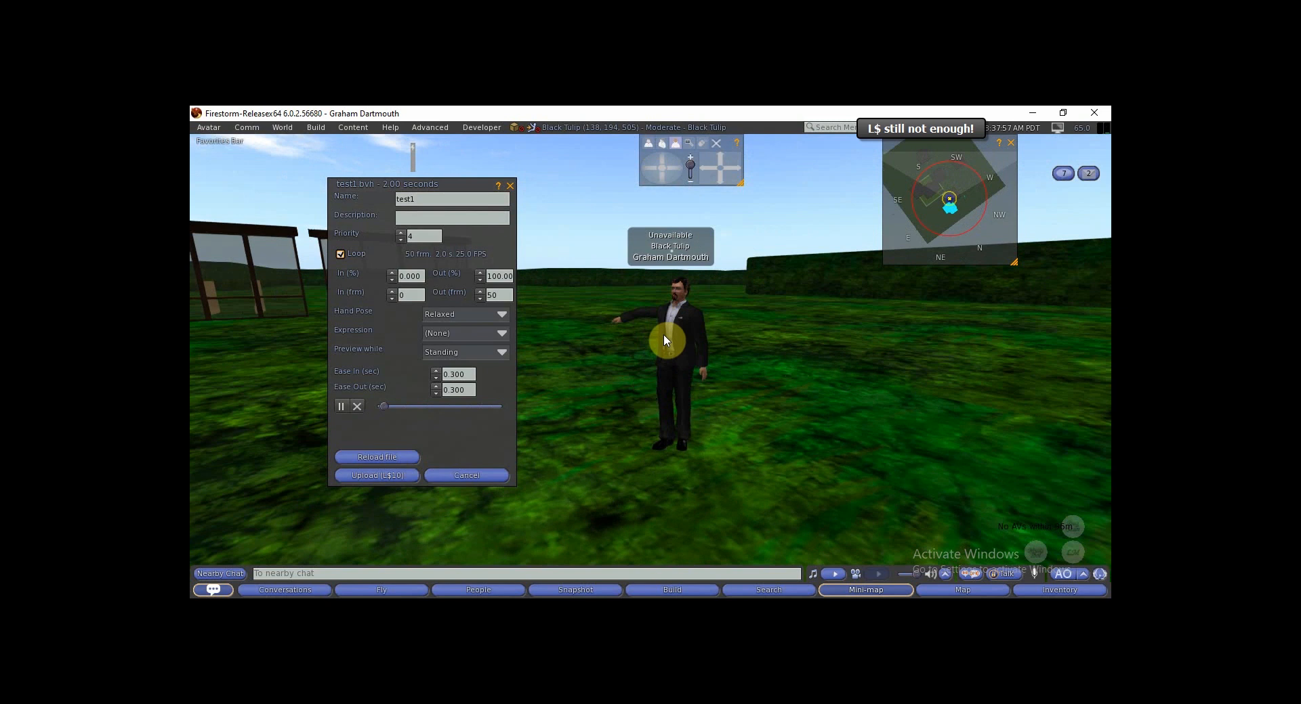
{"action": "left_click", "coordinate": [510, 185]}
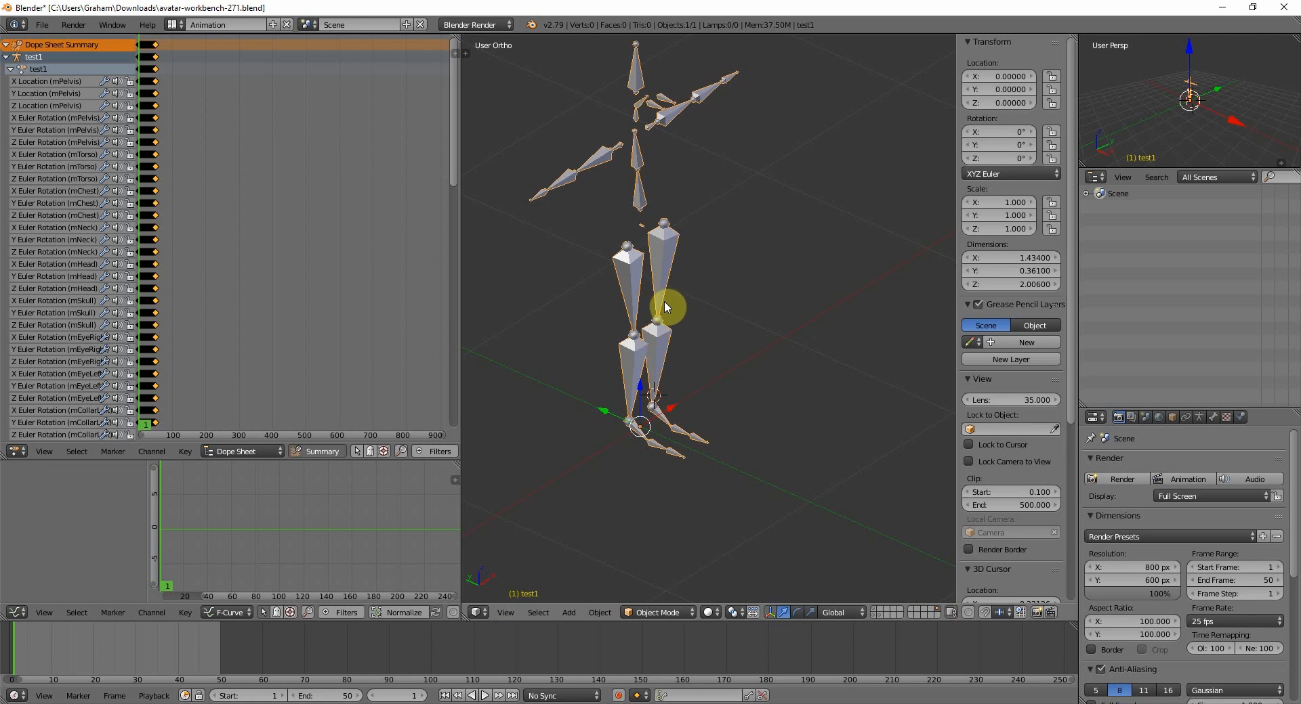
Back in Blender, delete the imported test1 armature and show the layer containing the Female armature.
{"action": "key", "text": "x"}
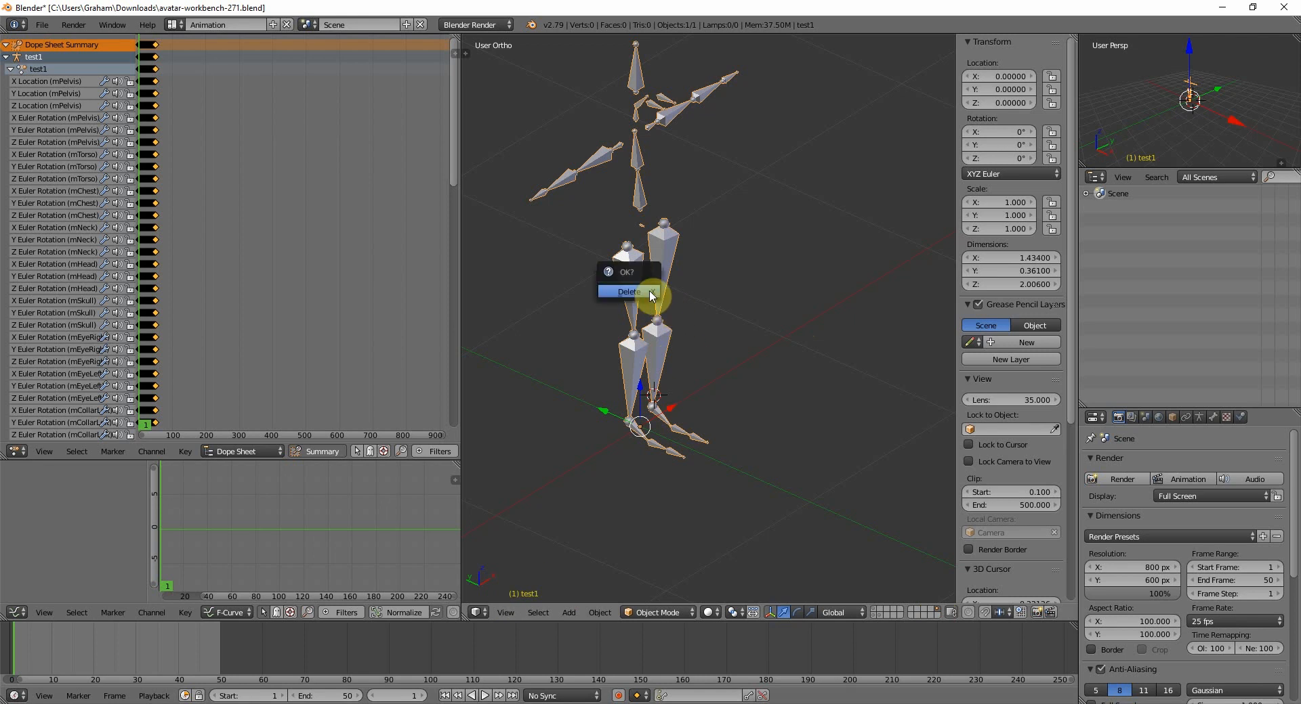
{"action": "left_click", "coordinate": [649, 290]}
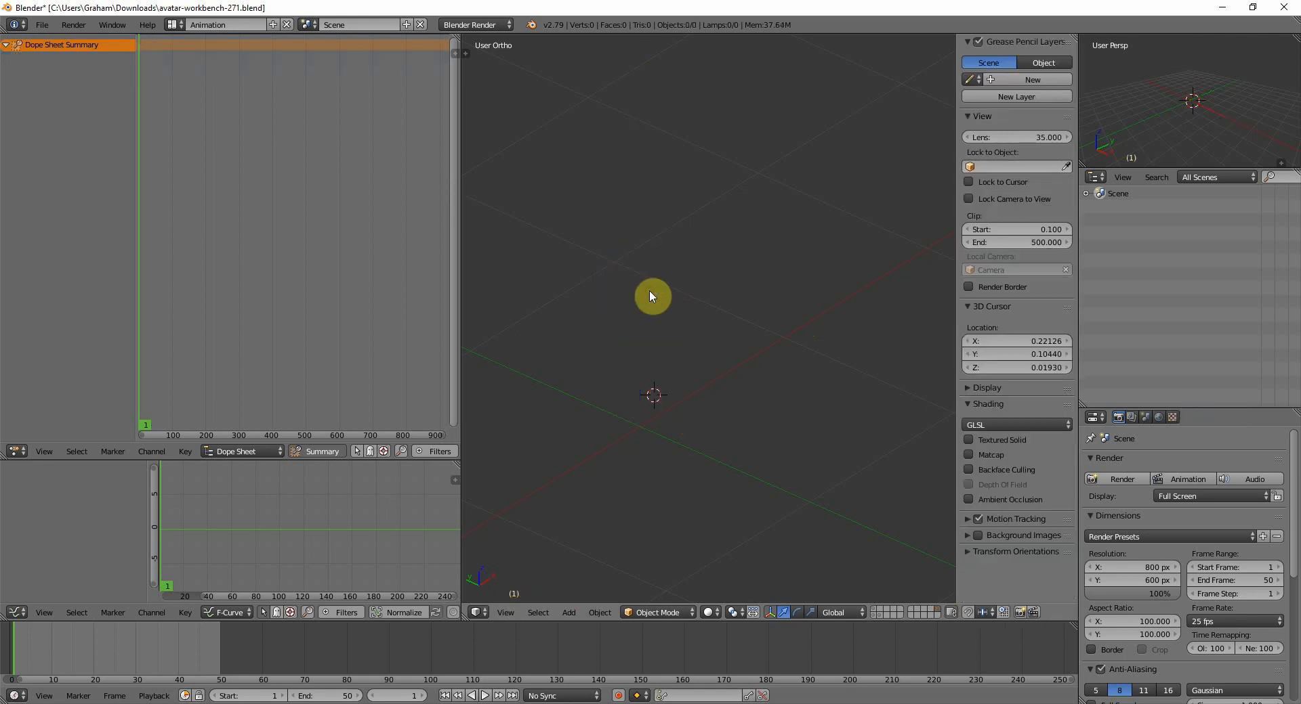
{"action": "left_click", "coordinate": [872, 616]}
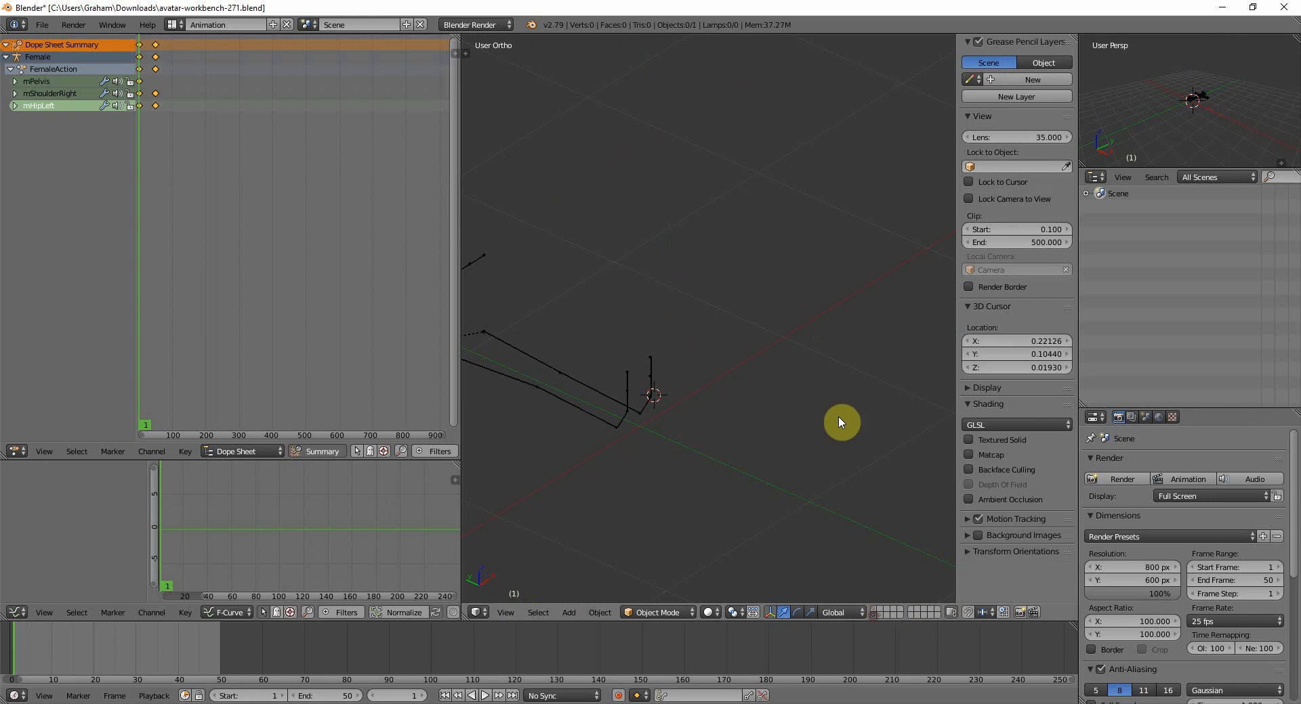
{"action": "scroll", "coordinate": [836, 410], "scroll_direction": "down", "scroll_amount": 6}
{"action": "scroll", "coordinate": [674, 393], "scroll_direction": "up", "scroll_amount": 5}
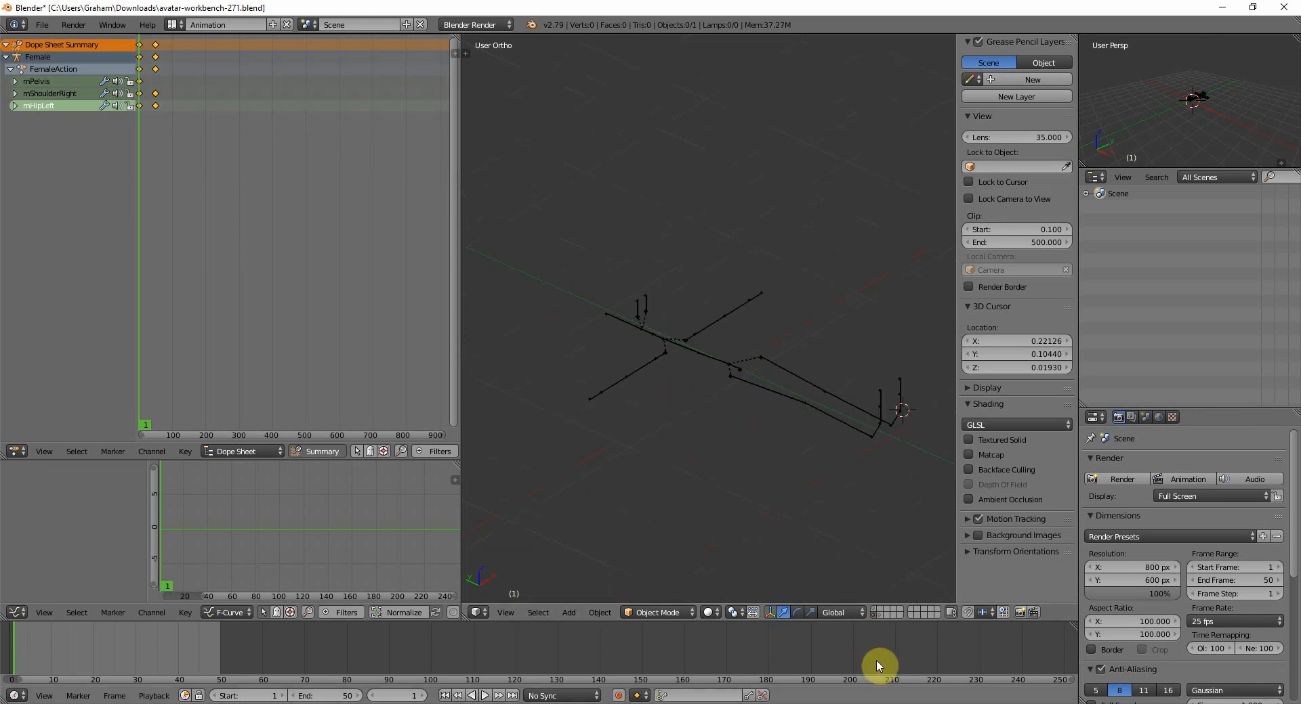
Compare the Female armature's orientation with the avatar mesh, hide the mesh layer again and play the armature's animation from several angles.
{"action": "left_click", "coordinate": [873, 608], "text": "shift"}
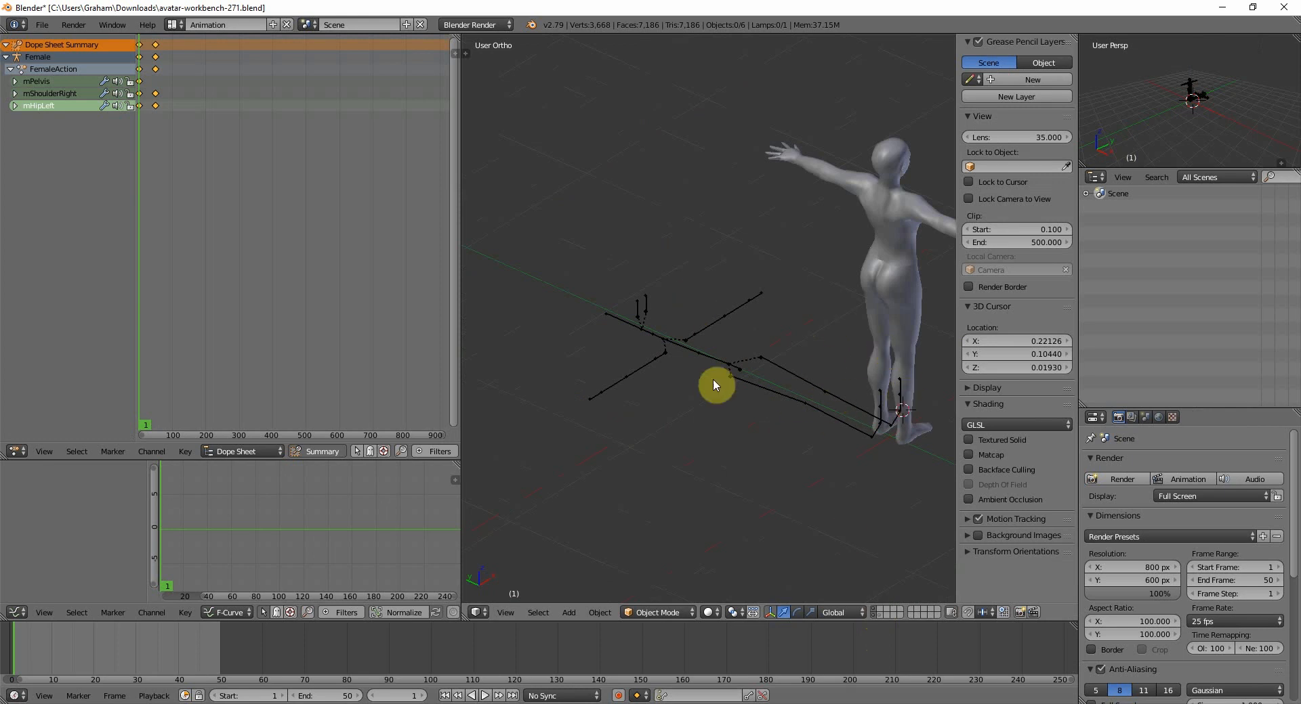
{"action": "left_click", "coordinate": [873, 613], "text": "shift"}
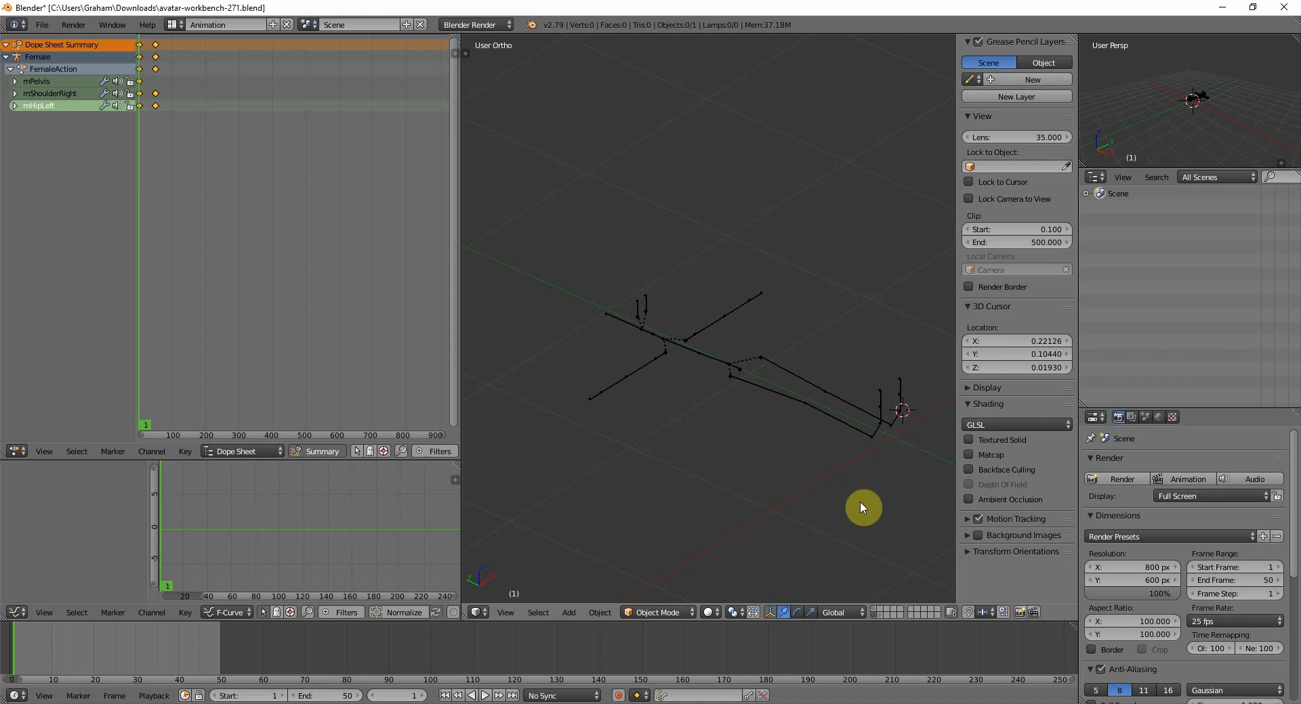
{"action": "left_click", "coordinate": [808, 405]}
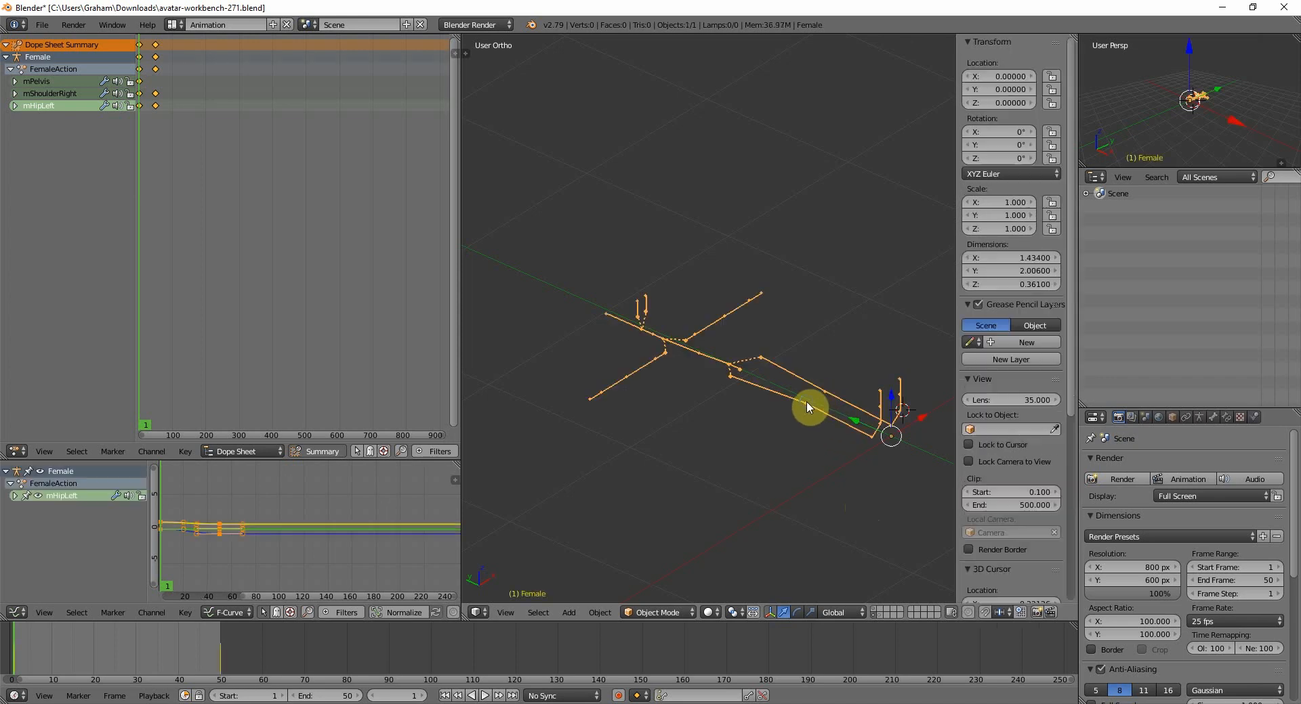
{"action": "middle_click_drag", "start_coordinate": [882, 463], "coordinate": [870, 522]}
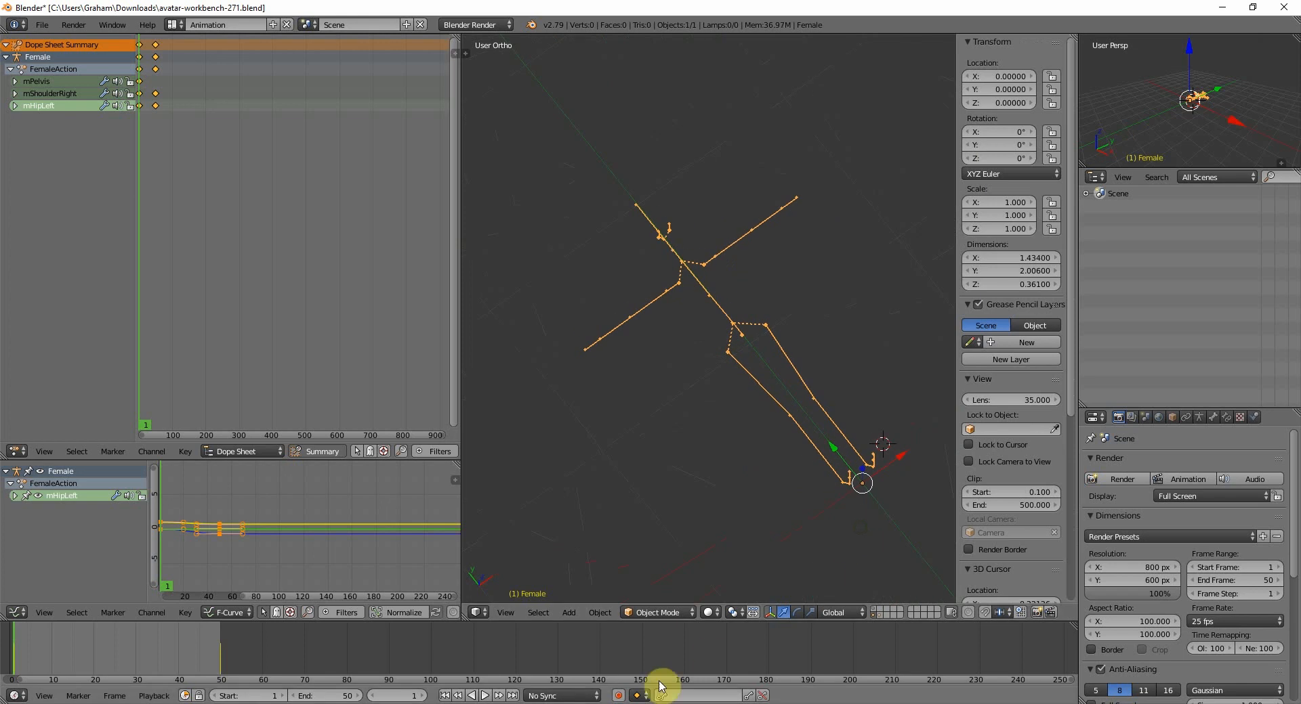
{"action": "left_click", "coordinate": [485, 696]}
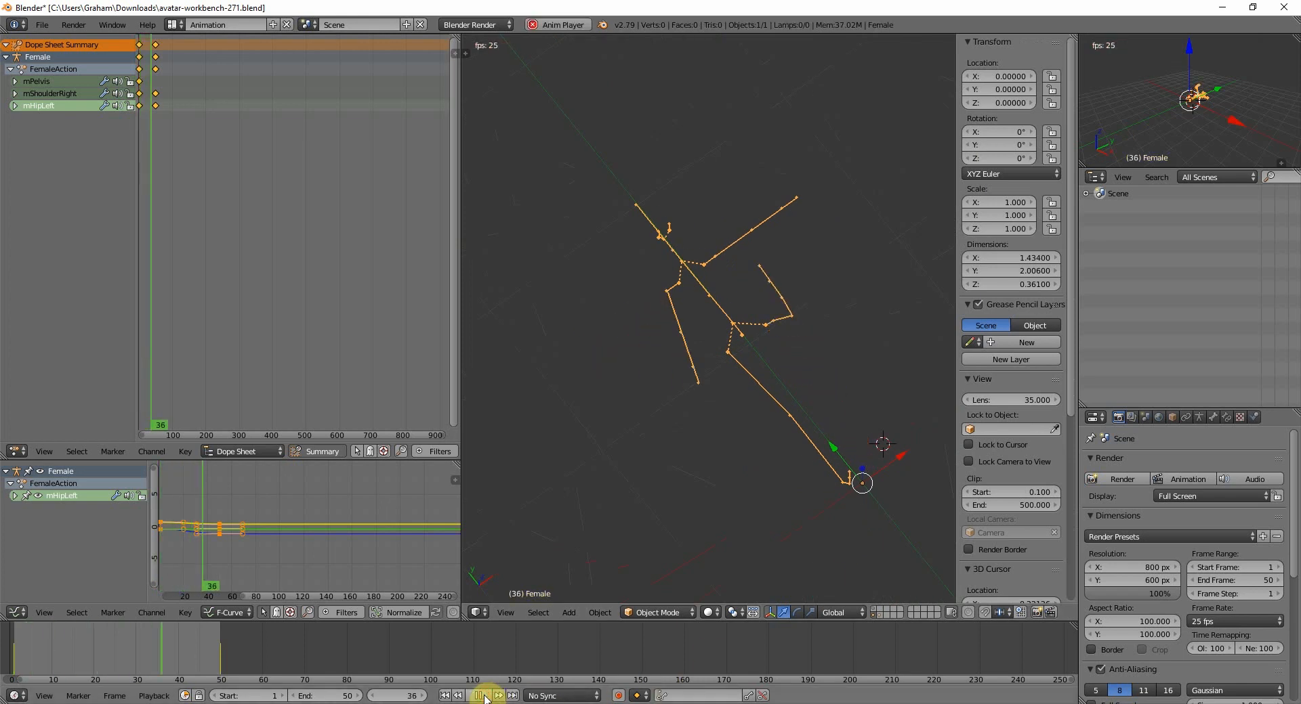
{"action": "middle_click_drag", "start_coordinate": [821, 537], "coordinate": [851, 470]}
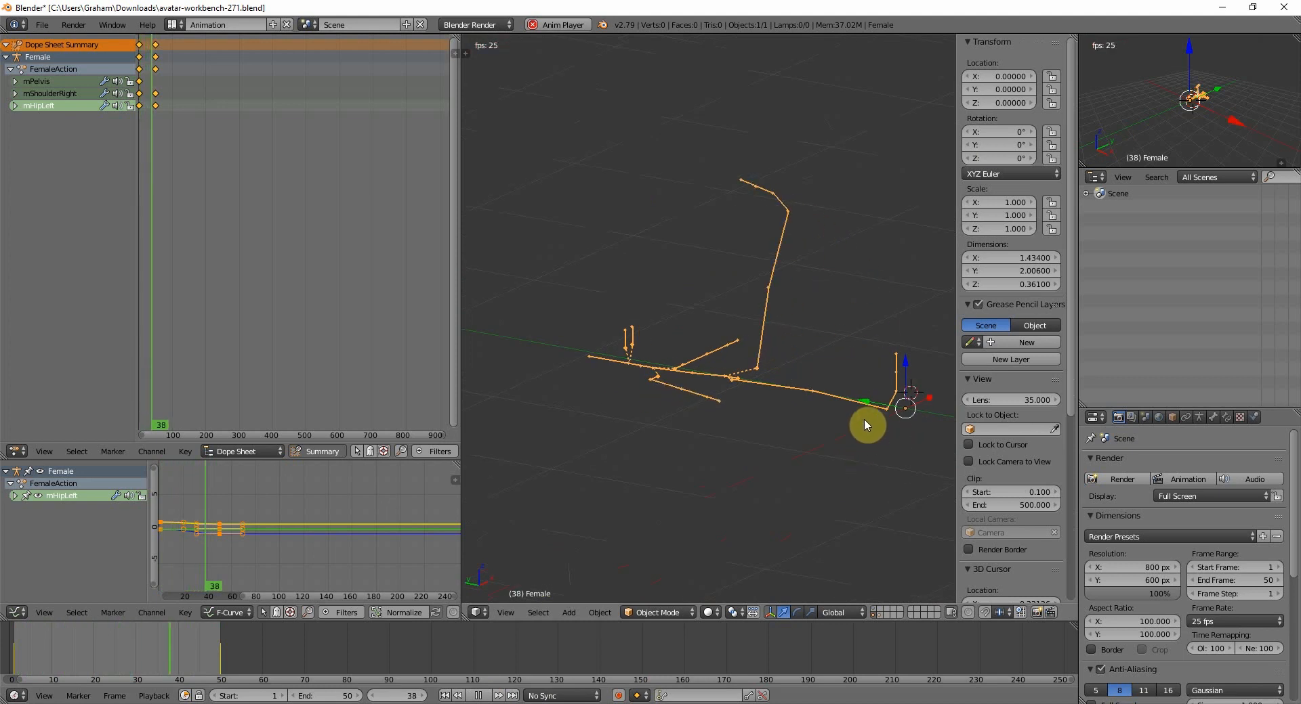